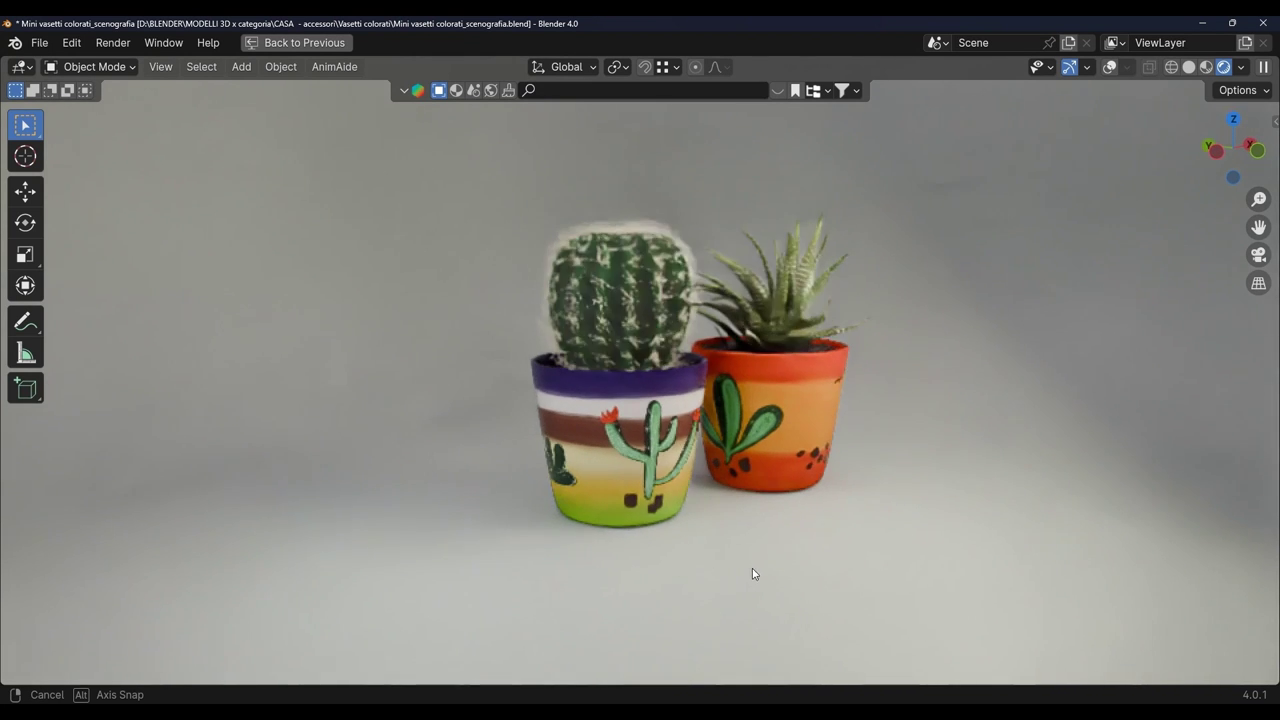
# Orbit around the existing cactus pots to inspect them, briefly toggling the viewport overlays.
pyautogui.moveTo(752, 570)
pyautogui.mouseDown(button='middle')
pyautogui.moveTo(920, 574)
pyautogui.moveTo(797, 578)
pyautogui.mouseUp(button='middle')
pyautogui.scroll(2, 776, 577)
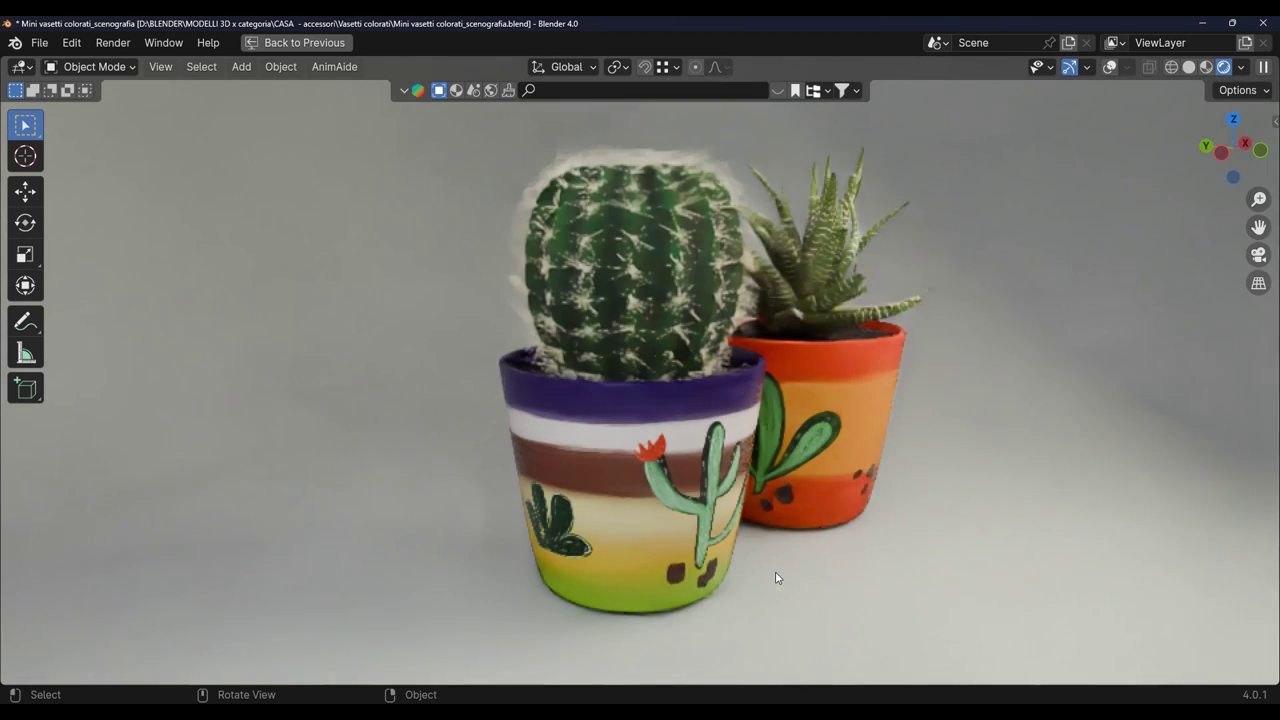
pyautogui.moveTo(948, 563)
pyautogui.mouseDown(button='middle')
pyautogui.moveTo(966, 563)
pyautogui.moveTo(862, 558)
pyautogui.mouseUp(button='middle')
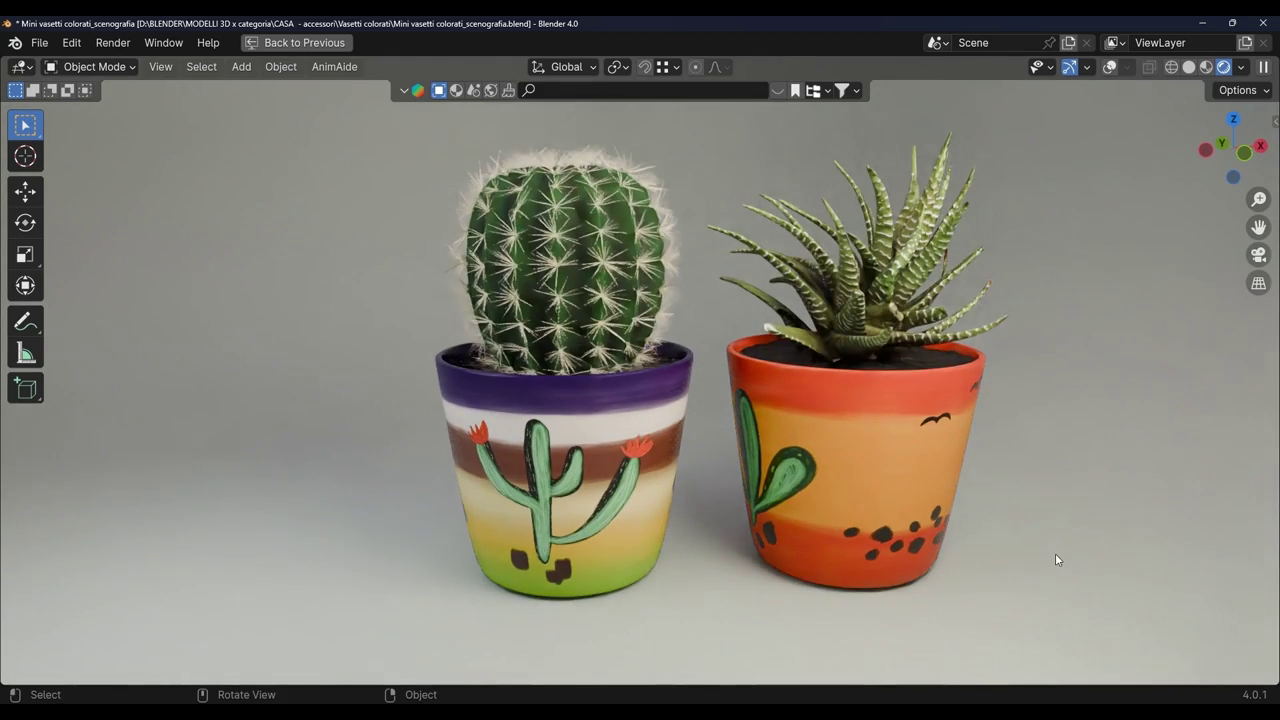
pyautogui.moveTo(1061, 553); pyautogui.dragTo(944, 551, button='middle')
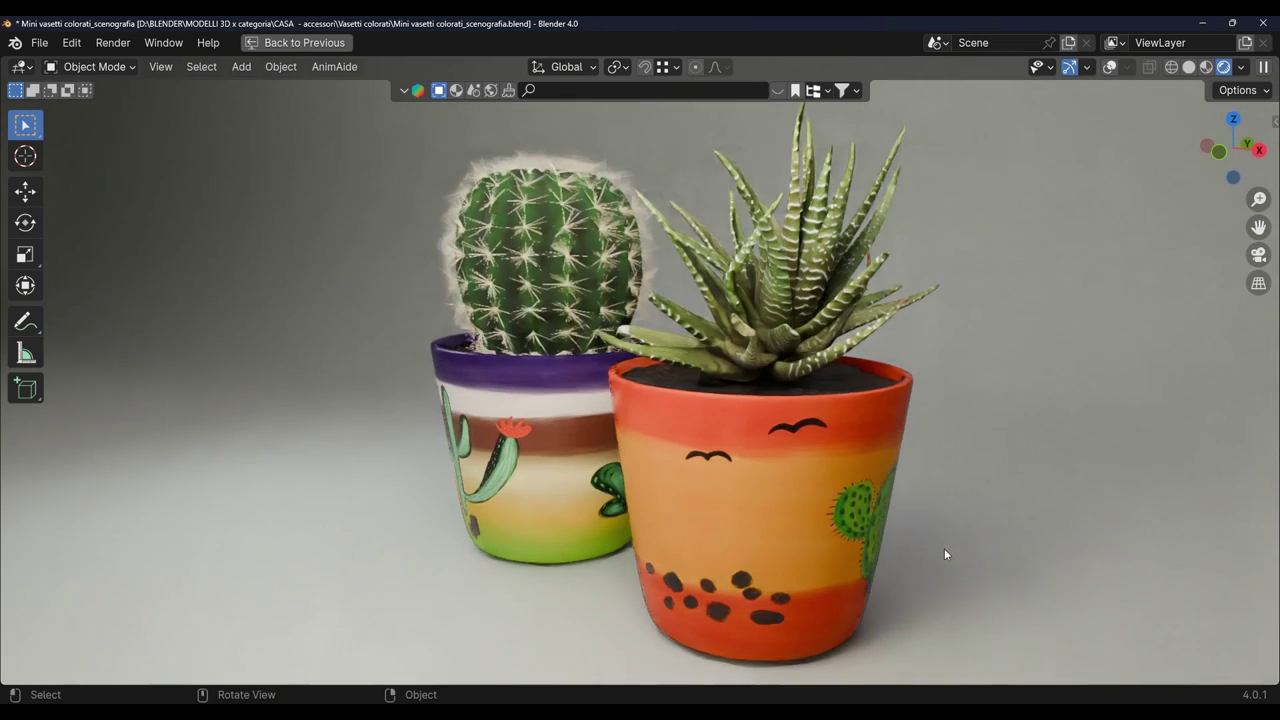
pyautogui.moveTo(1022, 549)
pyautogui.mouseDown(button='middle')
pyautogui.moveTo(968, 549)
pyautogui.moveTo(1063, 549)
pyautogui.mouseUp(button='middle')
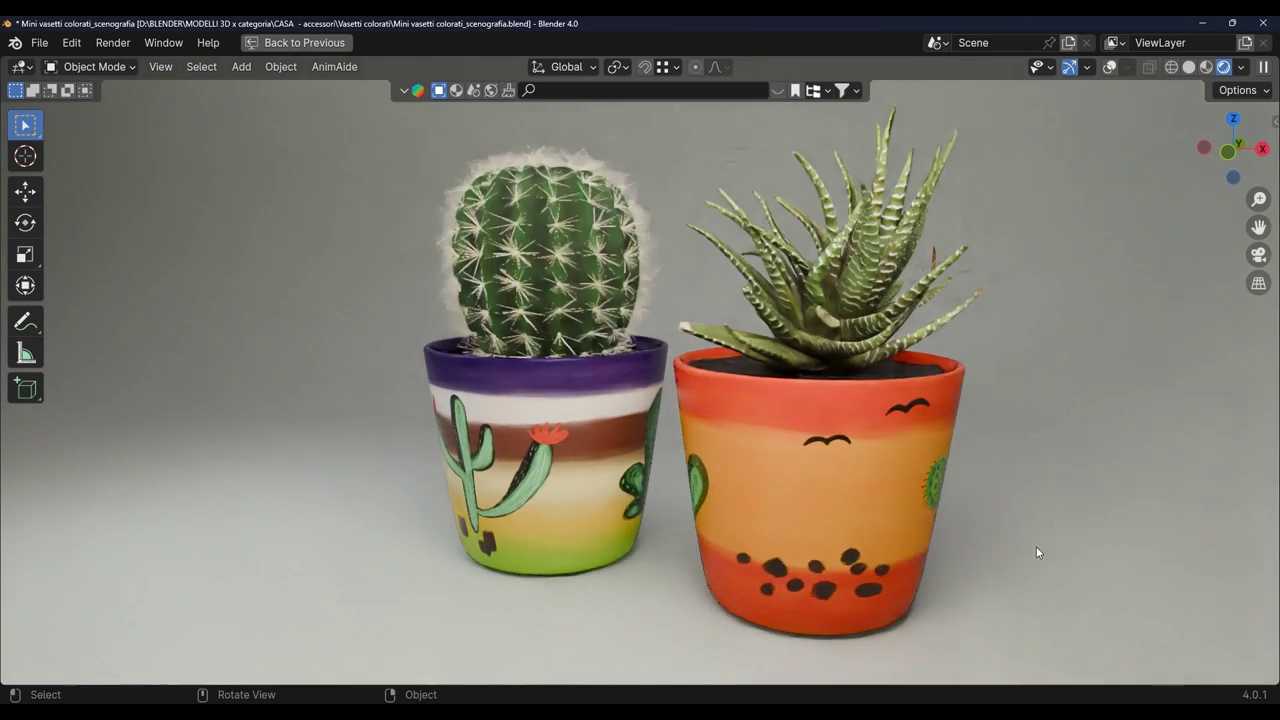
pyautogui.moveTo(943, 583); pyautogui.dragTo(1044, 572, button='middle')
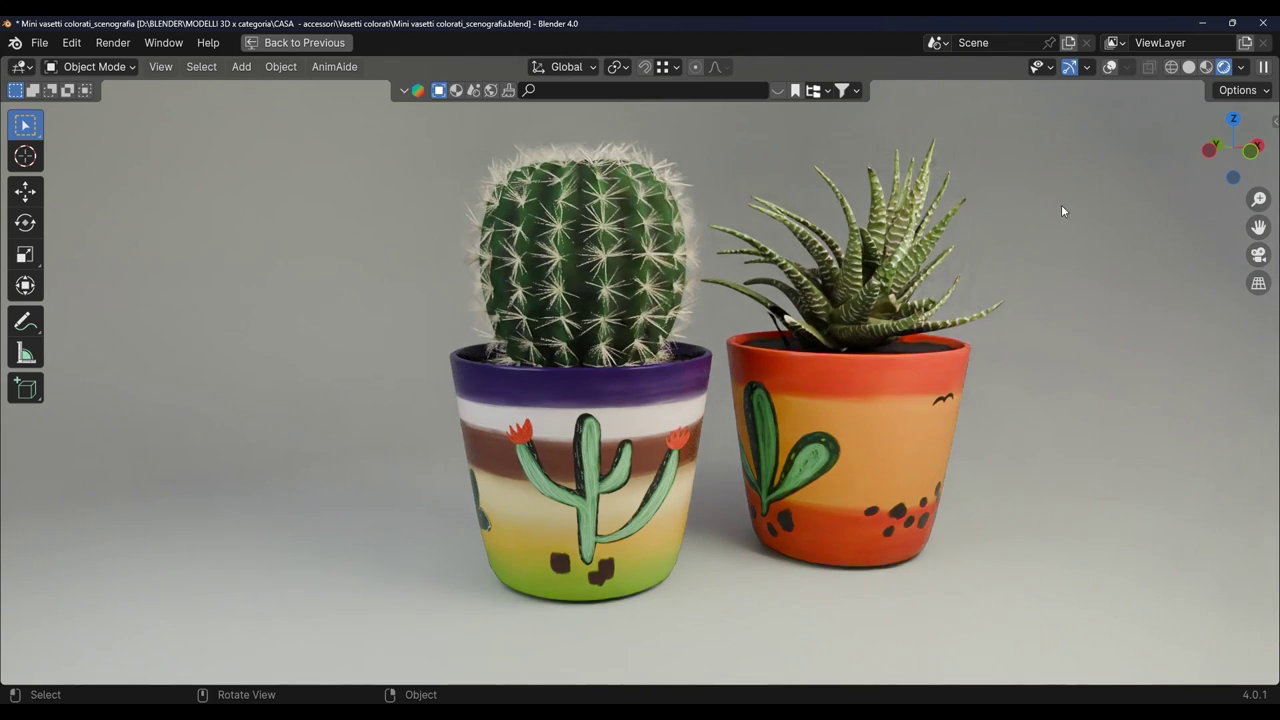
pyautogui.click(1111, 68)
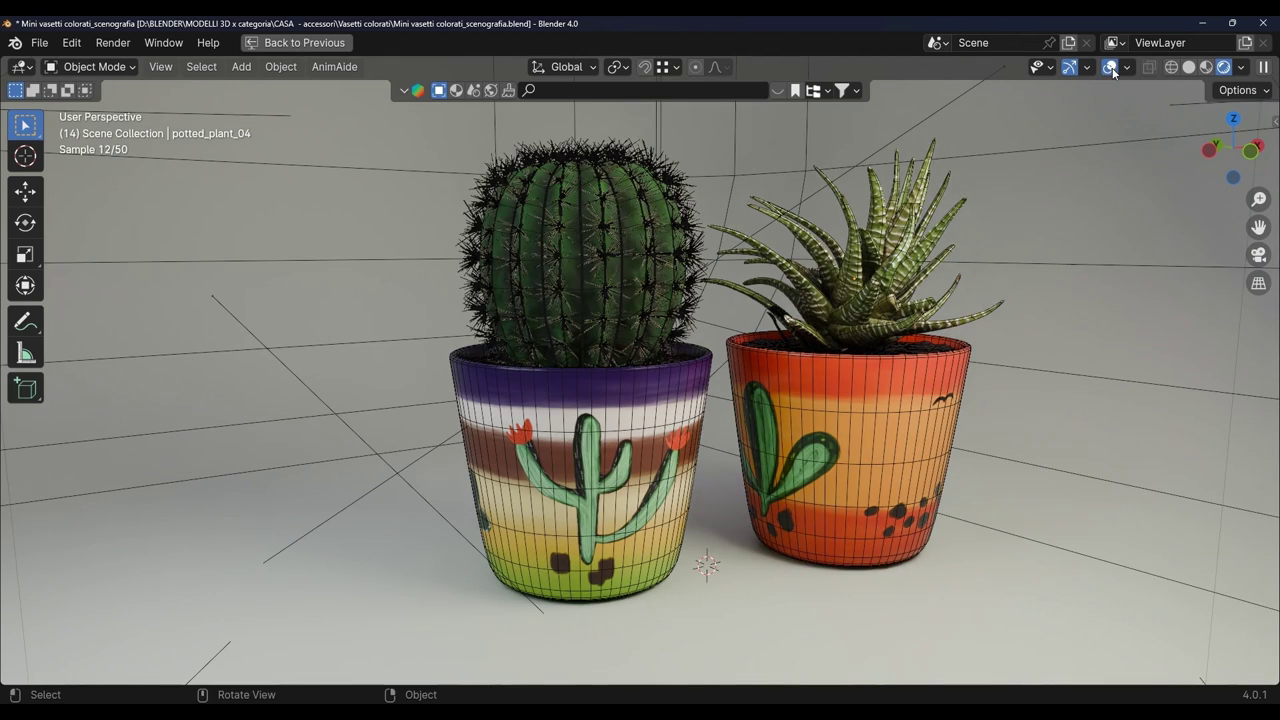
pyautogui.moveTo(971, 516)
pyautogui.mouseDown(button='middle')
pyautogui.moveTo(1018, 545)
pyautogui.moveTo(1086, 530)
pyautogui.mouseUp(button='middle')
pyautogui.moveTo(783, 508)
pyautogui.mouseDown(button='middle')
pyautogui.moveTo(1015, 521)
pyautogui.moveTo(896, 516)
pyautogui.mouseUp(button='middle')
pyautogui.scroll(-2, 896, 516)
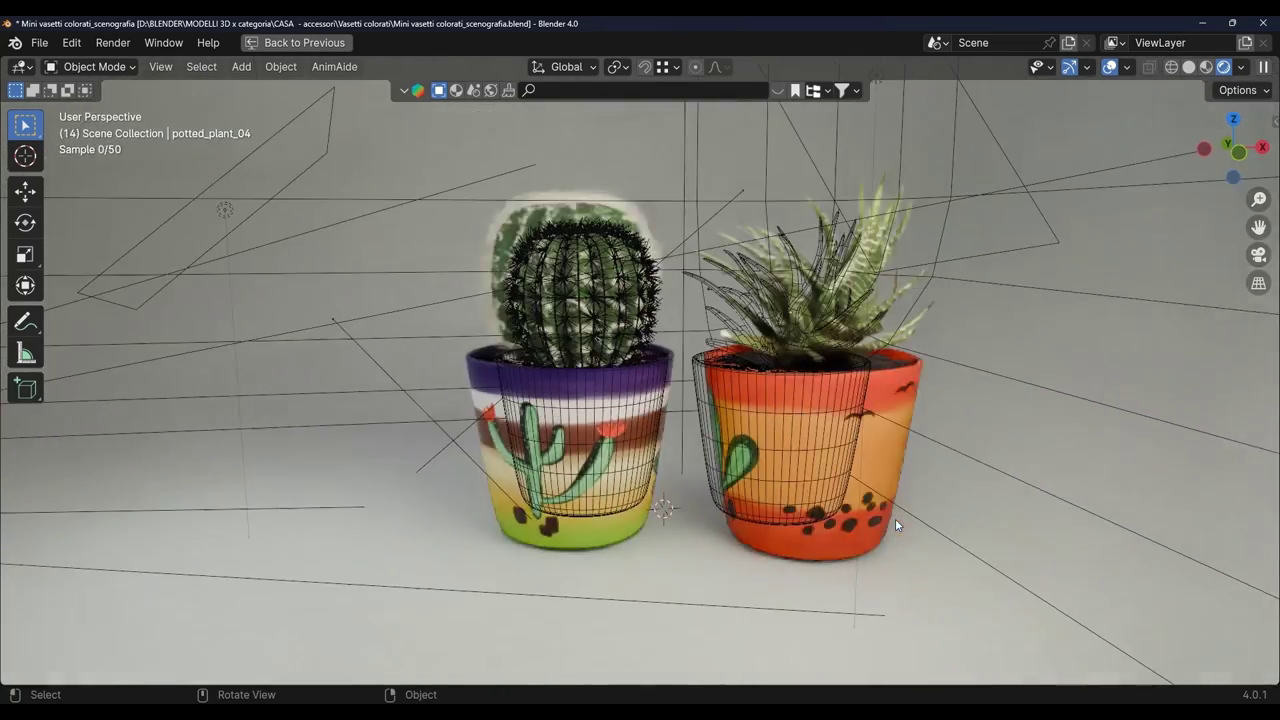
pyautogui.click(1110, 67)
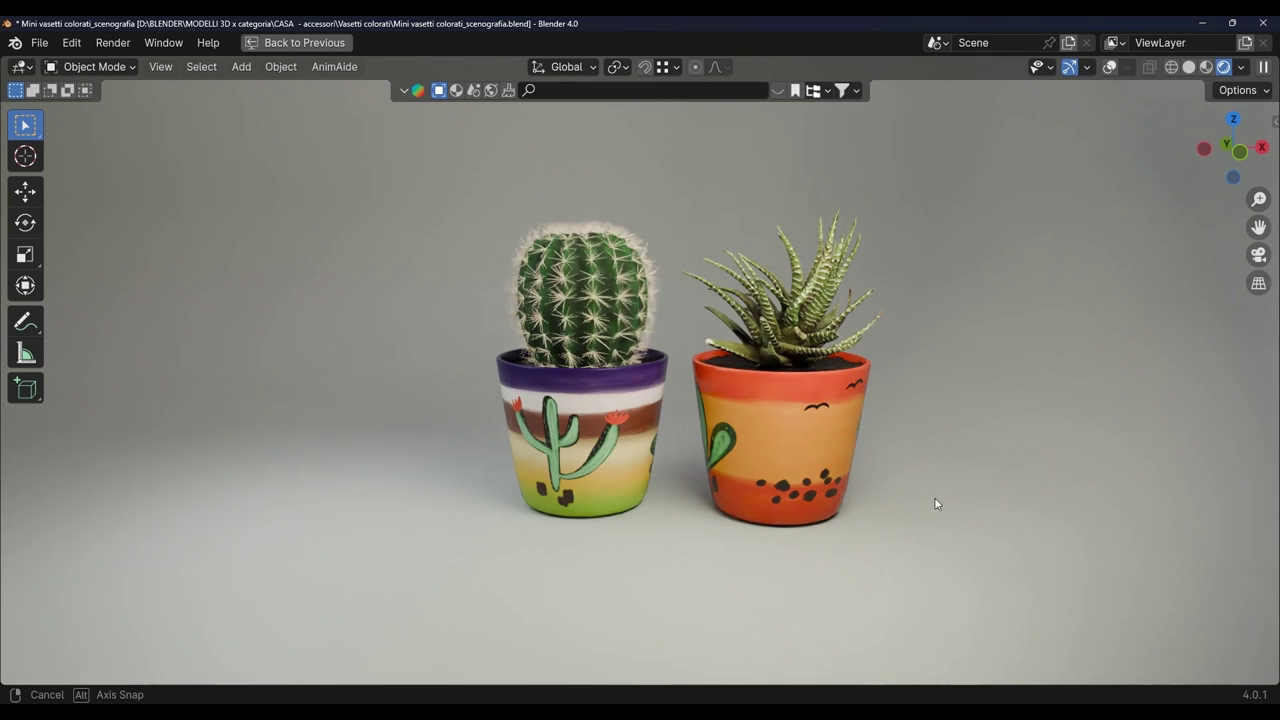
pyautogui.moveTo(936, 503)
pyautogui.mouseDown(button='middle')
pyautogui.moveTo(946, 470)
pyautogui.moveTo(981, 515)
pyautogui.mouseUp(button='middle')
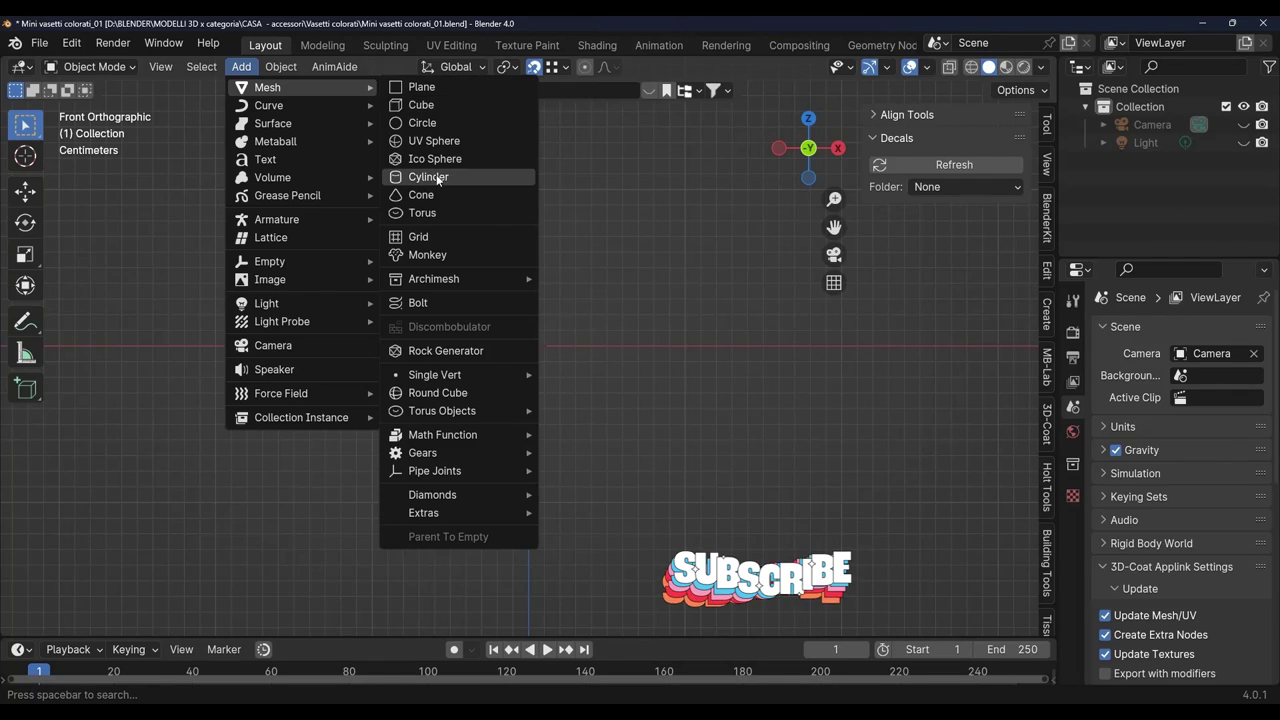
# Add a cylinder mesh to the scene.
pyautogui.click(423, 171)
pyautogui.scroll(-2, 646, 386)
pyautogui.scroll(-3, 646, 386)
pyautogui.moveTo(646, 385)
pyautogui.mouseDown(button='middle')
pyautogui.moveTo(657, 393)
pyautogui.moveTo(617, 402)
pyautogui.moveTo(672, 377)
pyautogui.mouseUp(button='middle')
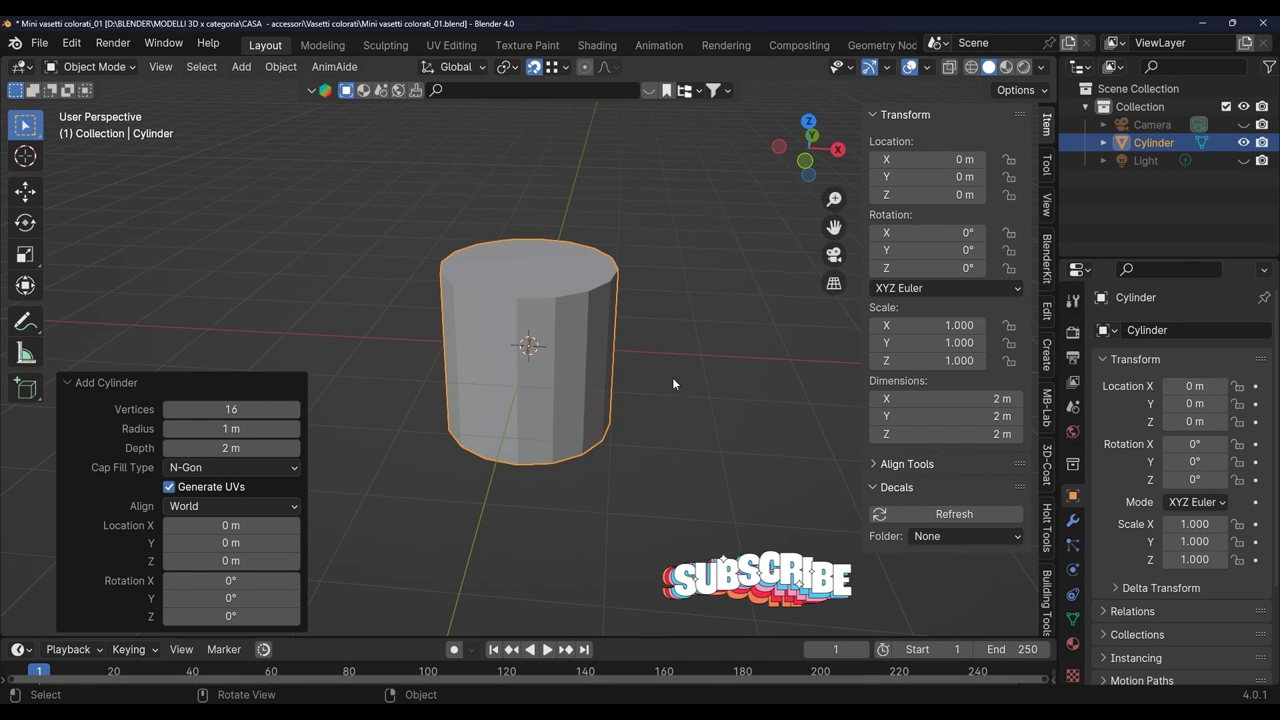
# Size the cylinder to 0.07 × 0.07 × 0.06 m and view it from the front.
pyautogui.click(970, 399)
pyautogui.write('07')
pyautogui.click(990, 416)
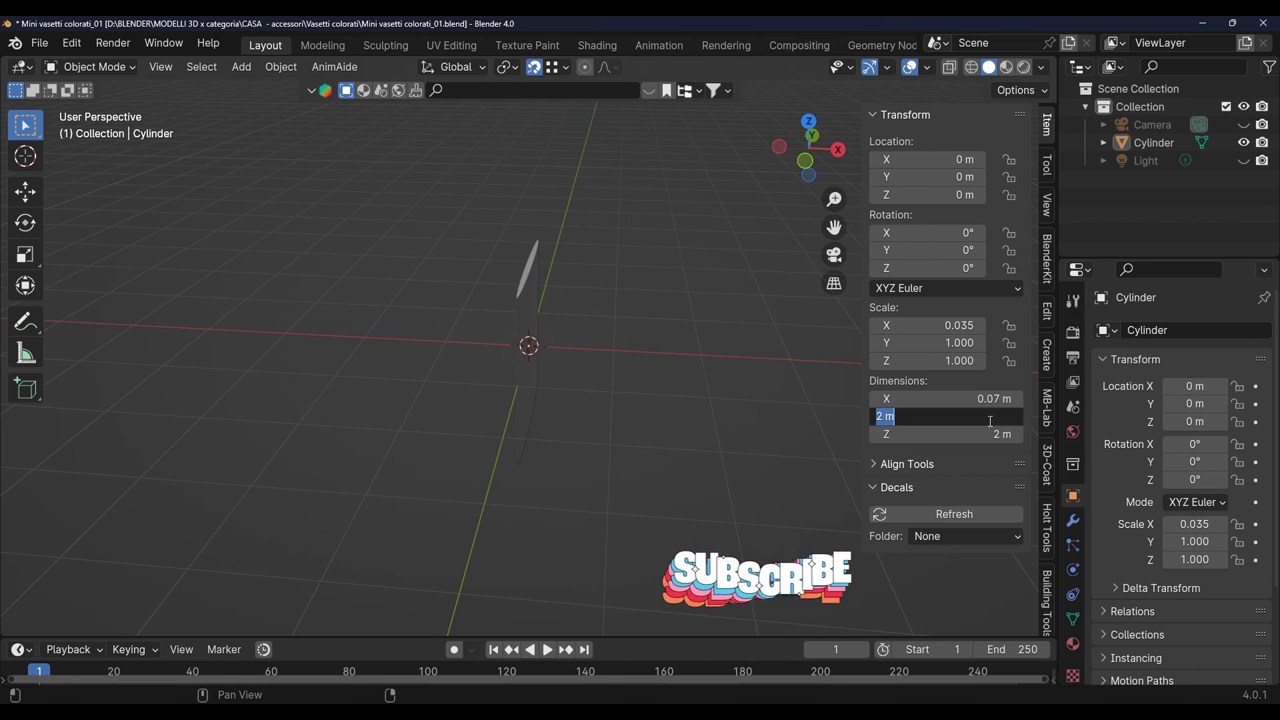
pyautogui.write('7')
pyautogui.press('Return')
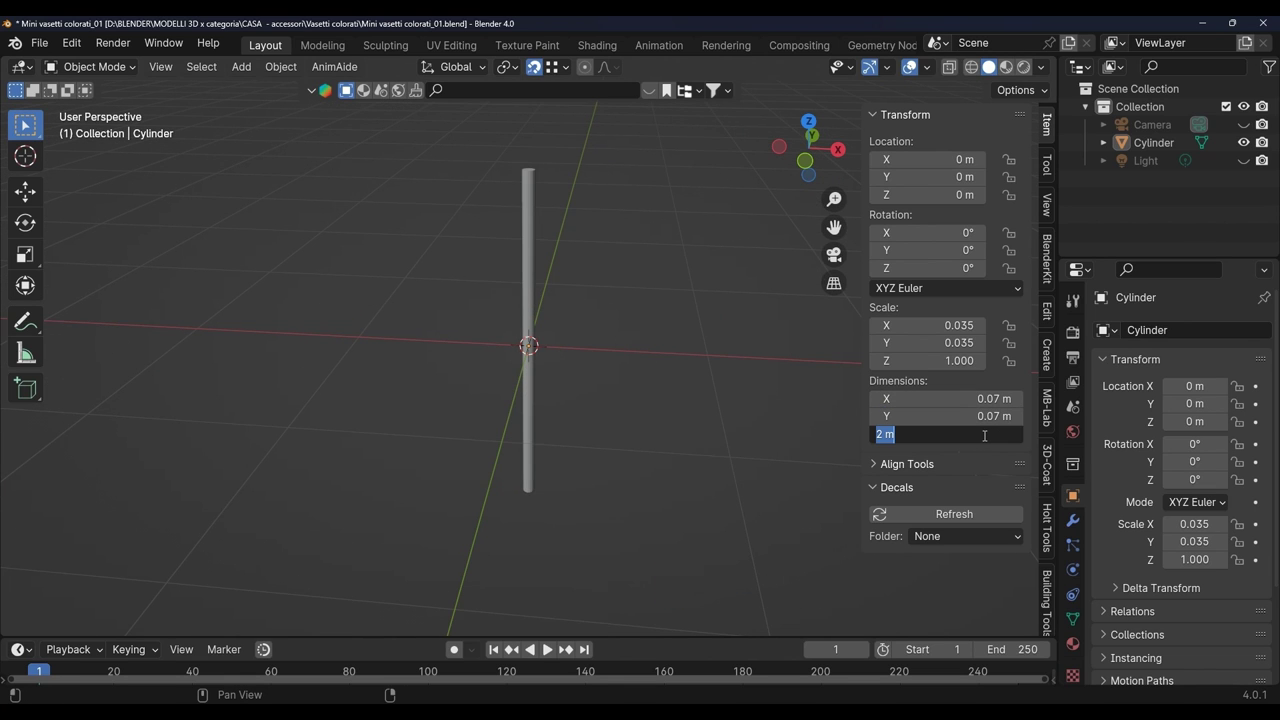
pyautogui.write('0.06')
pyautogui.press('Return')
pyautogui.scroll(3, 564, 391)
pyautogui.moveTo(656, 379)
pyautogui.mouseDown(button='middle')
pyautogui.moveTo(698, 268)
pyautogui.moveTo(493, 376)
pyautogui.mouseUp(button='middle')
pyautogui.press('KP_1')
# Raise the cylinder along Z so it sits on the ground.
pyautogui.press('n')
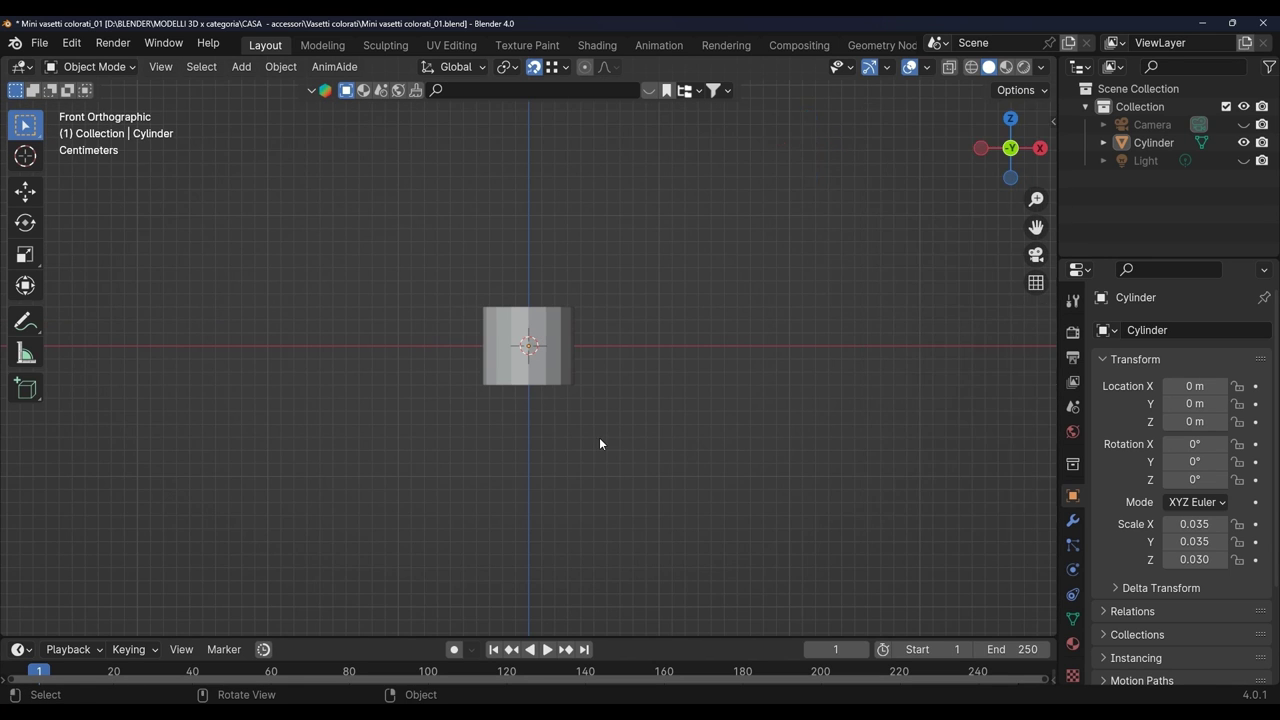
pyautogui.scroll(6, 594, 400)
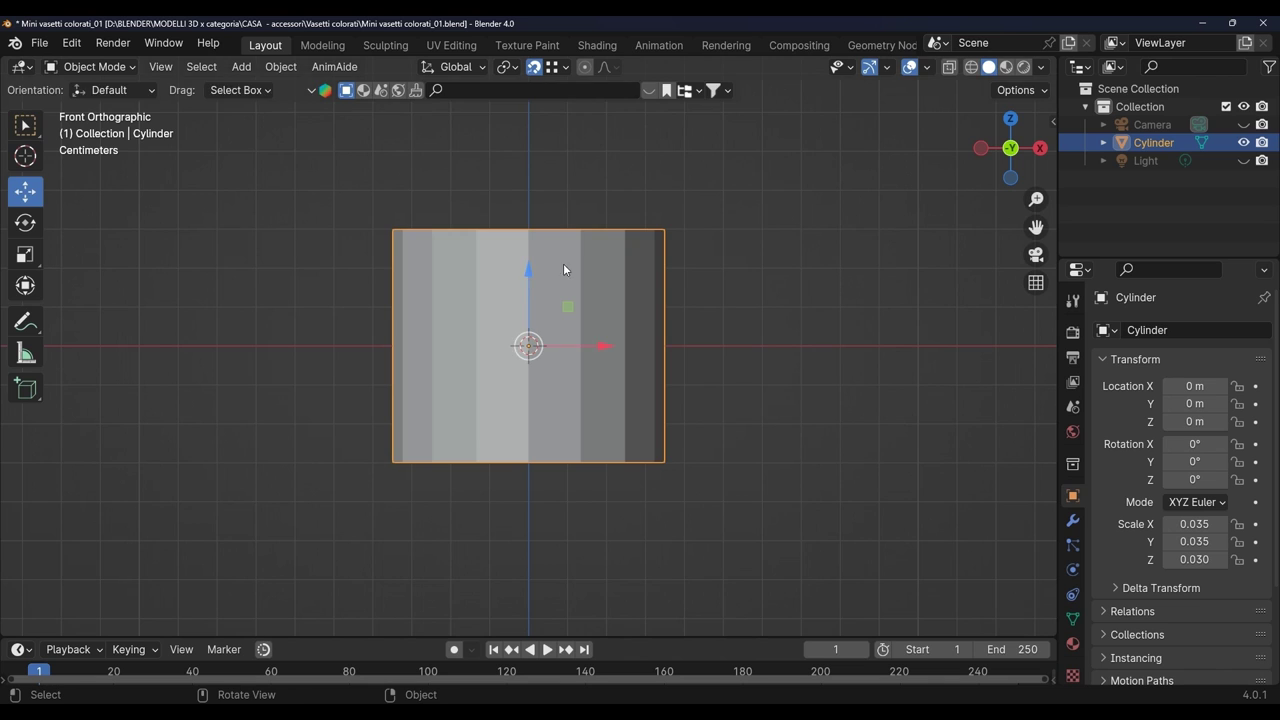
pyautogui.press('g')
pyautogui.press('z')
pyautogui.click(450, 140)
# Apply the cylinder's scale and set its origin to geometry.
pyautogui.click(281, 66)
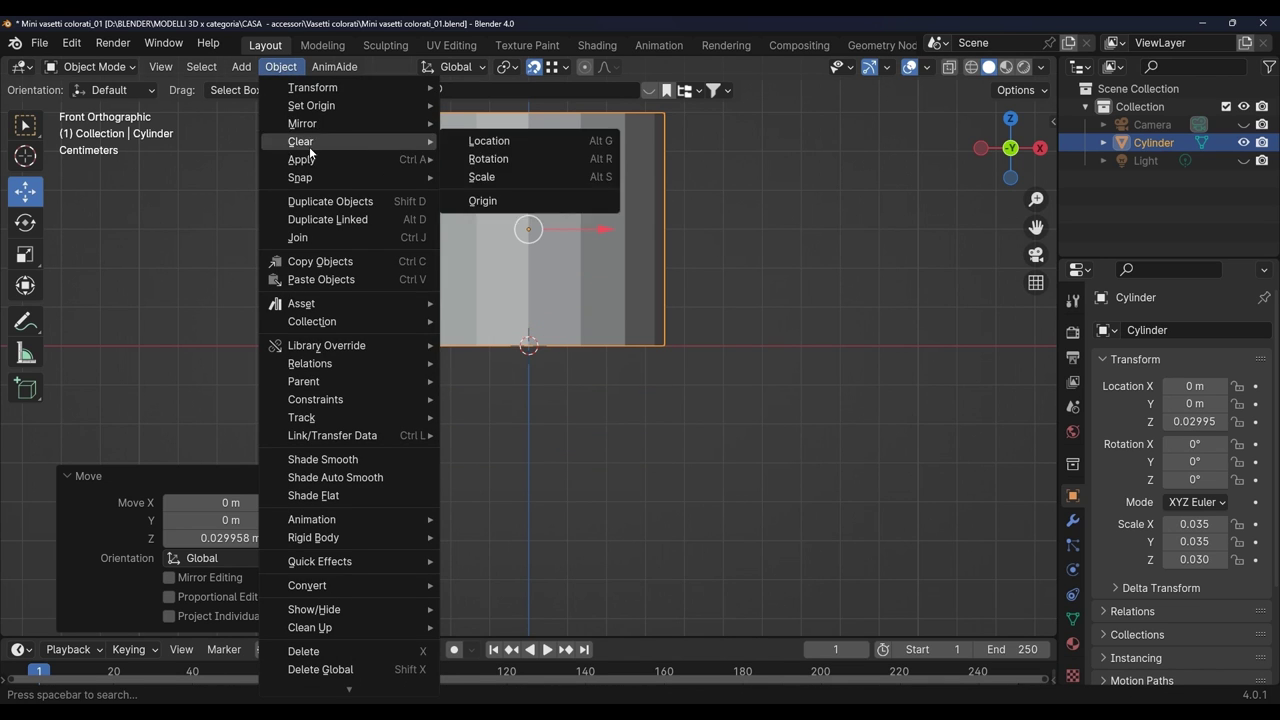
pyautogui.click(480, 196)
pyautogui.click(275, 66)
pyautogui.click(490, 123)
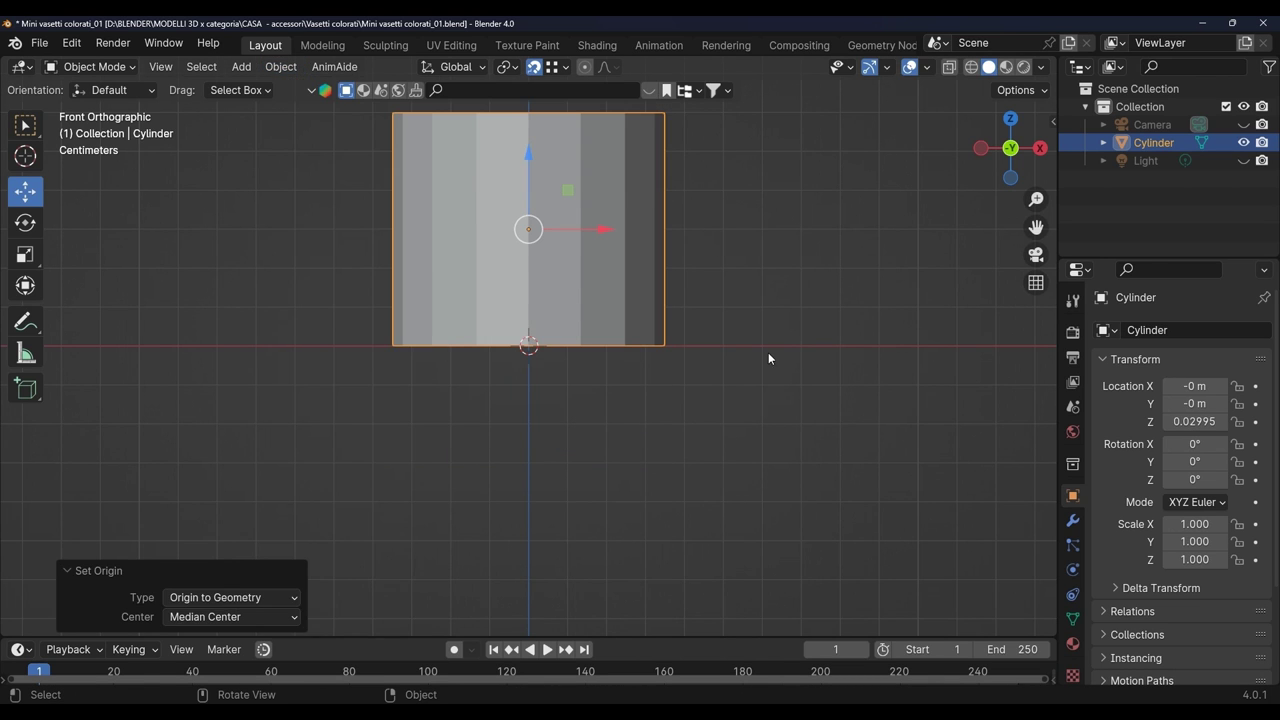
# In Edit Mode, scale the bottom face to 0.765 to taper the cylinder.
pyautogui.press('Tab')
pyautogui.moveTo(768, 358); pyautogui.dragTo(677, 331, button='middle')
pyautogui.press('s')
pyautogui.click(667, 333)
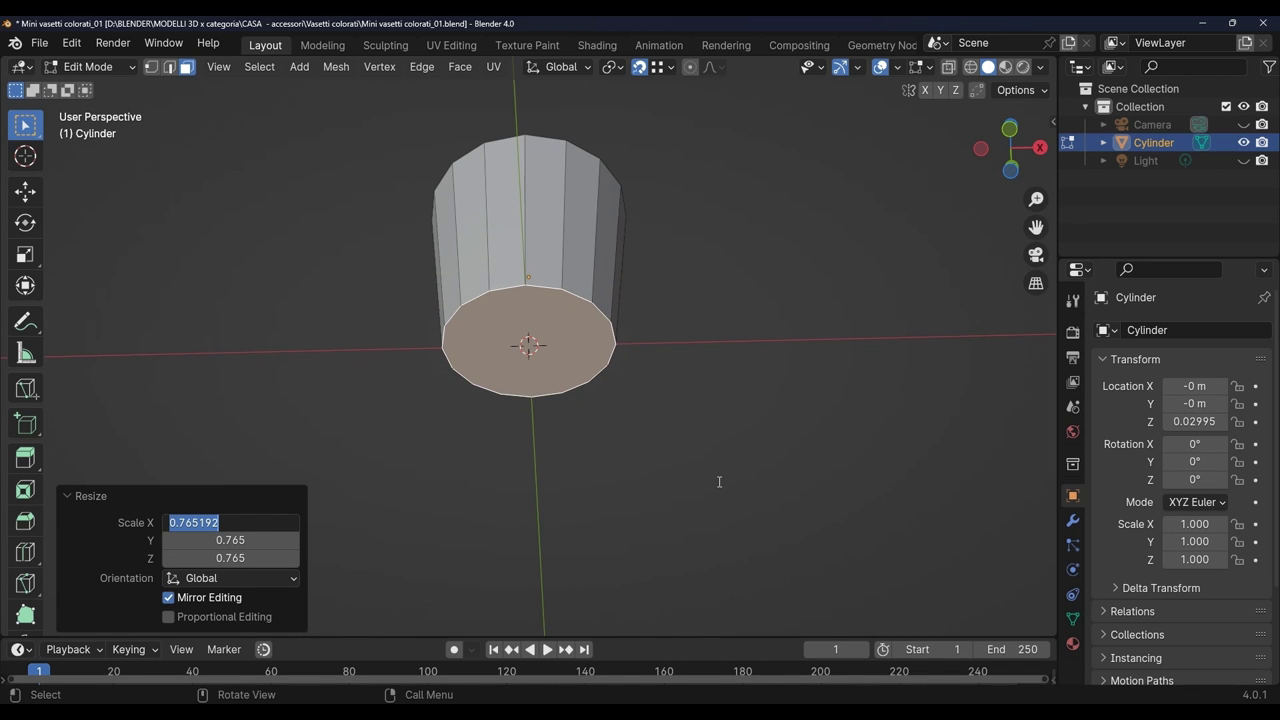
pyautogui.press('Return')
pyautogui.press('n')
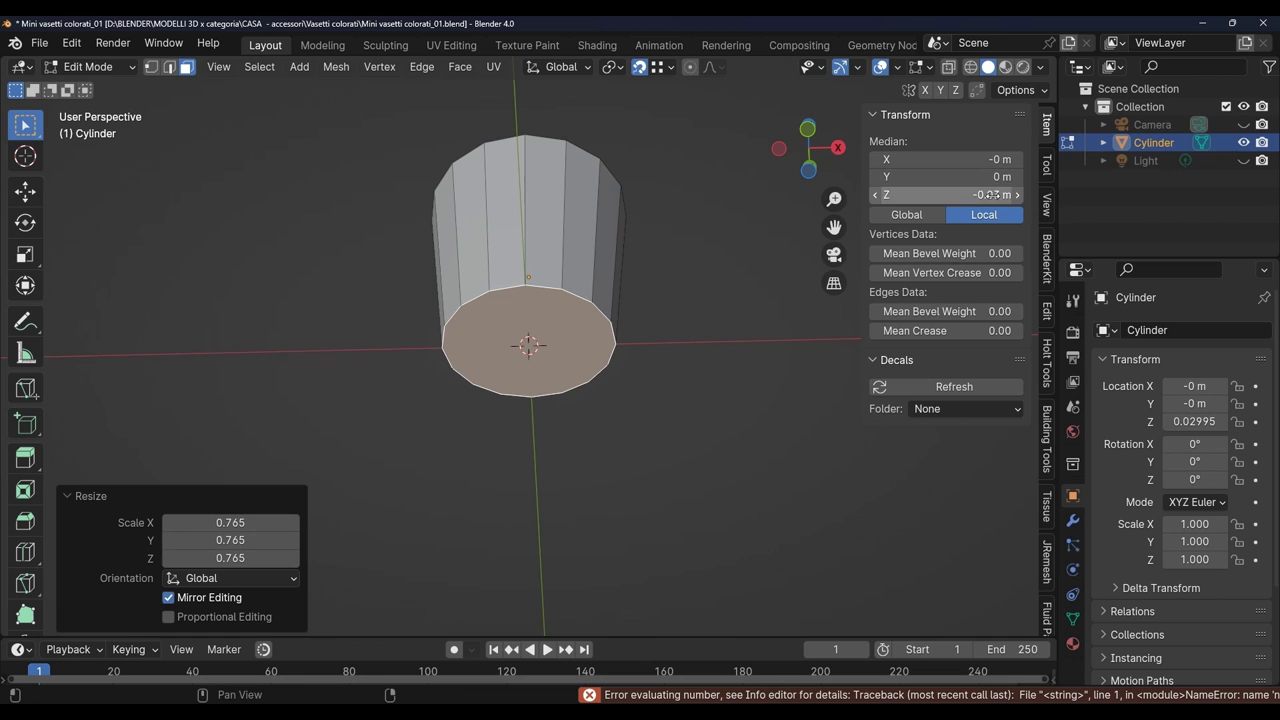
pyautogui.click(708, 433)
pyautogui.moveTo(763, 434)
pyautogui.mouseDown(button='middle')
pyautogui.moveTo(517, 583)
pyautogui.moveTo(583, 428)
pyautogui.mouseUp(button='middle')
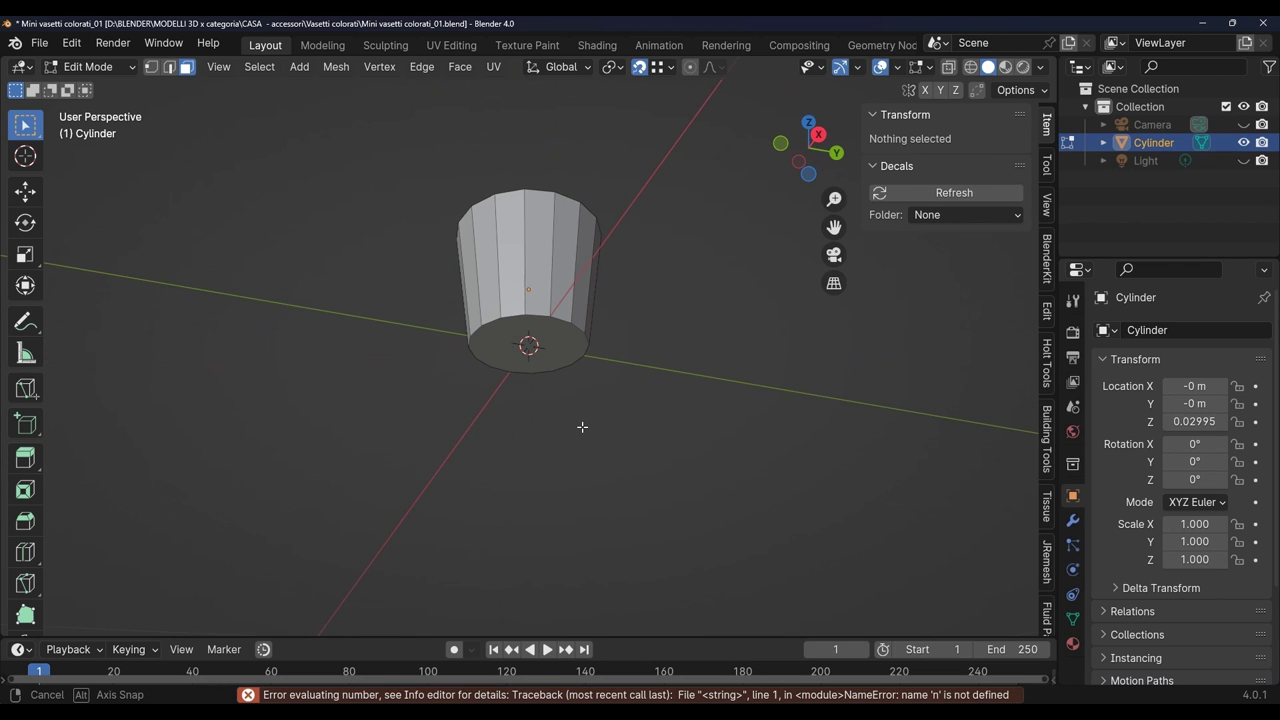
pyautogui.press('KP_1')
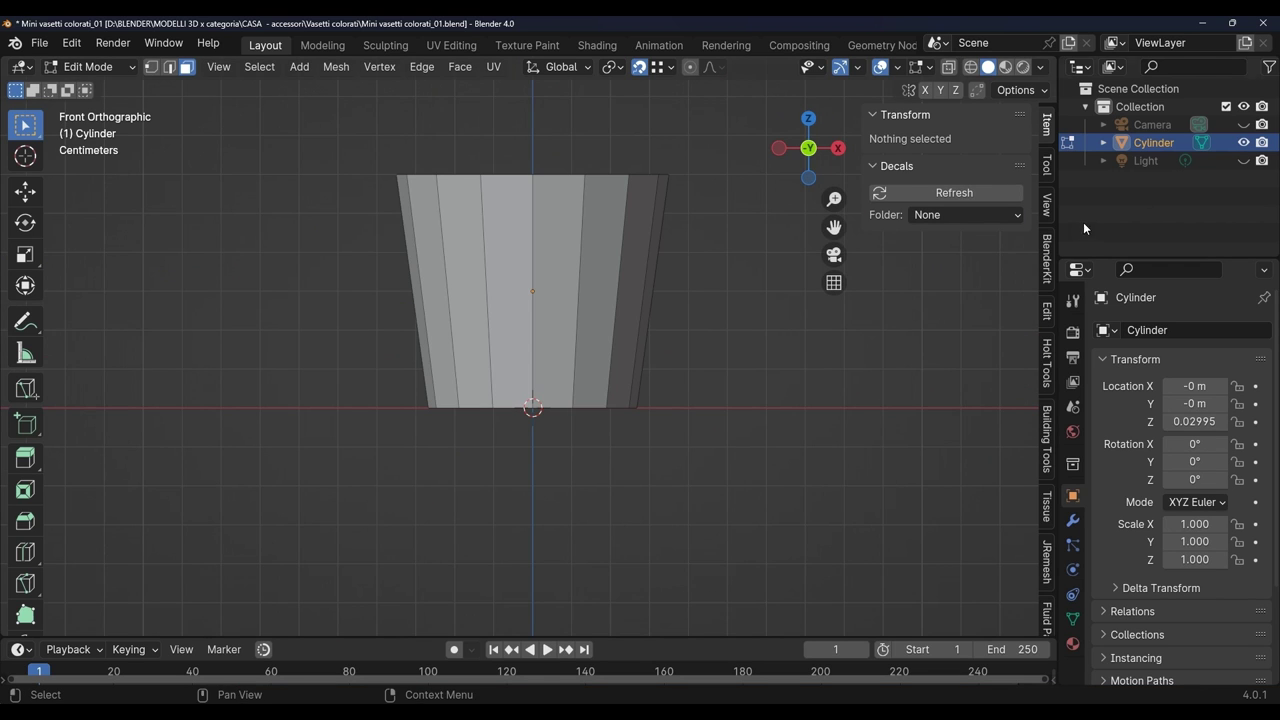
# Delete the top face to open the pot.
pyautogui.moveTo(1059, 228); pyautogui.dragTo(1034, 228)
pyautogui.moveTo(706, 343)
pyautogui.mouseDown(button='middle')
pyautogui.moveTo(532, 281)
pyautogui.moveTo(556, 536)
pyautogui.moveTo(656, 472)
pyautogui.mouseUp(button='middle')
pyautogui.click(532, 281)
pyautogui.press('x')
pyautogui.click(526, 315)
# Inset the bottom face by 0.01681 m and return to Object Mode.
pyautogui.click(586, 416)
pyautogui.press('i')
pyautogui.click(652, 384)
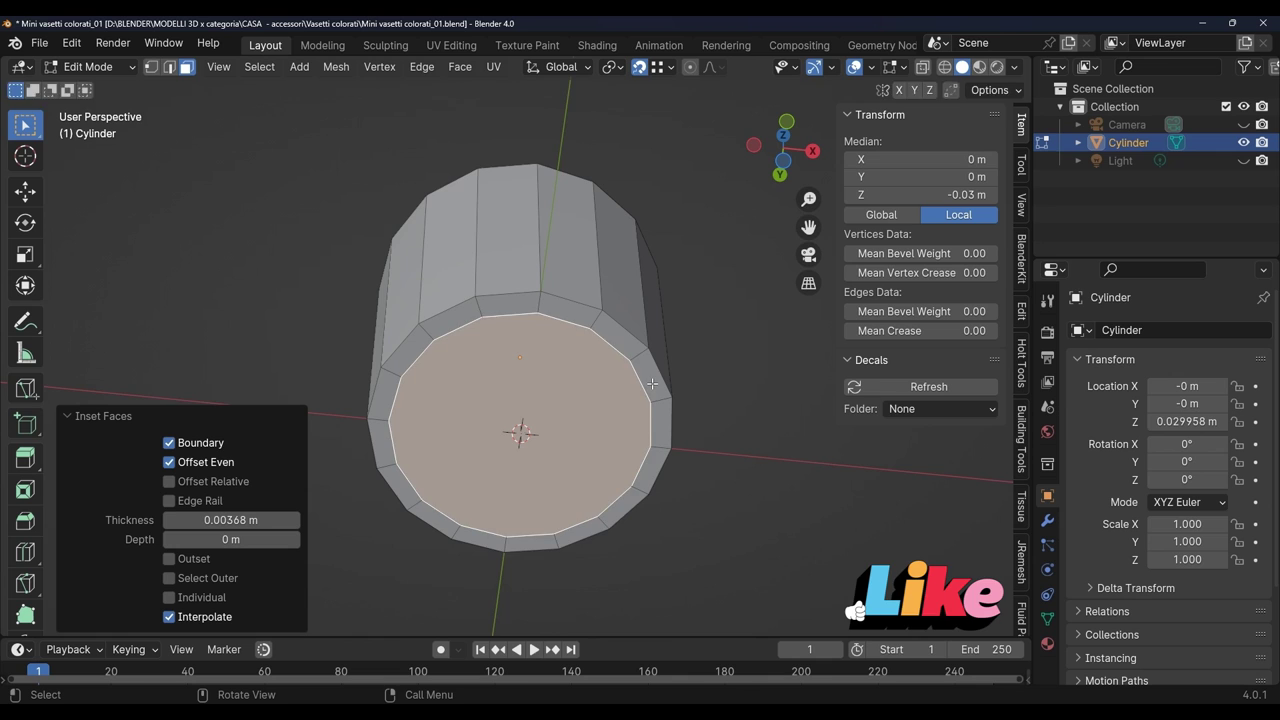
pyautogui.press('i')
pyautogui.click(514, 414)
pyautogui.moveTo(514, 414); pyautogui.dragTo(514, 471, button='middle')
pyautogui.press('KP_1')
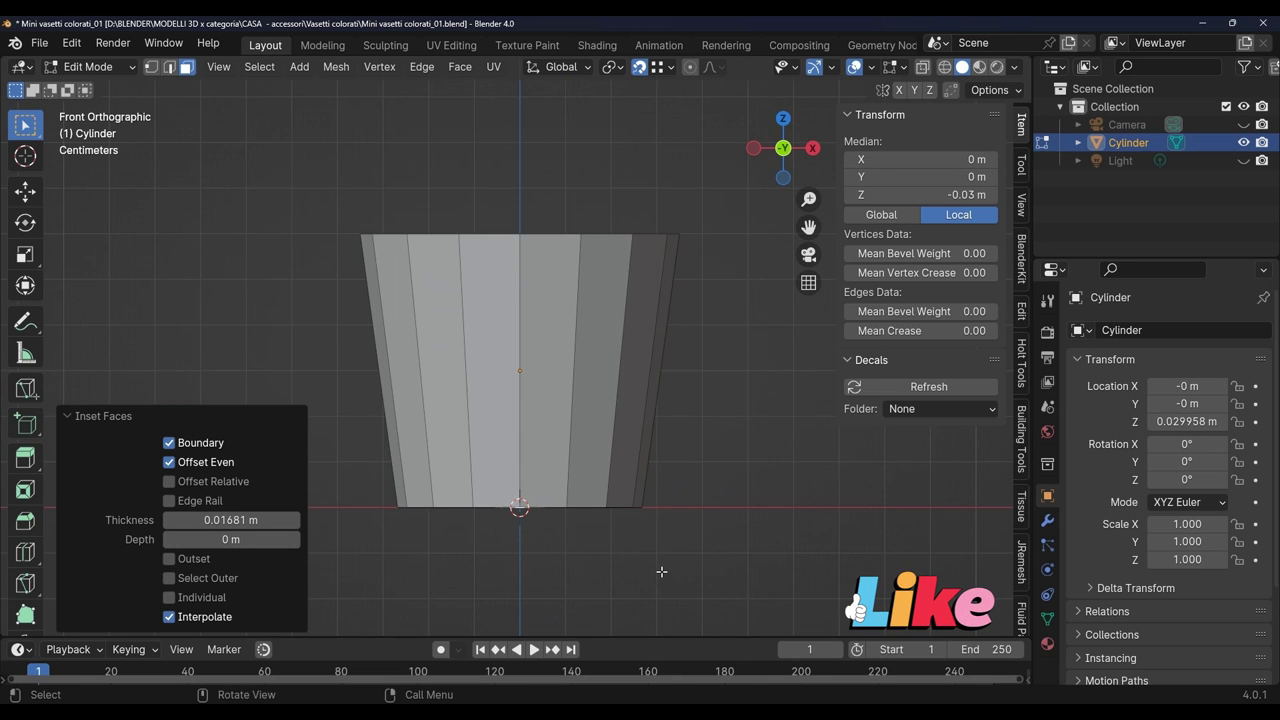
pyautogui.click(88, 66)
pyautogui.click(100, 88)
# Add a Solidify modifier to the cup.
pyautogui.click(1047, 520)
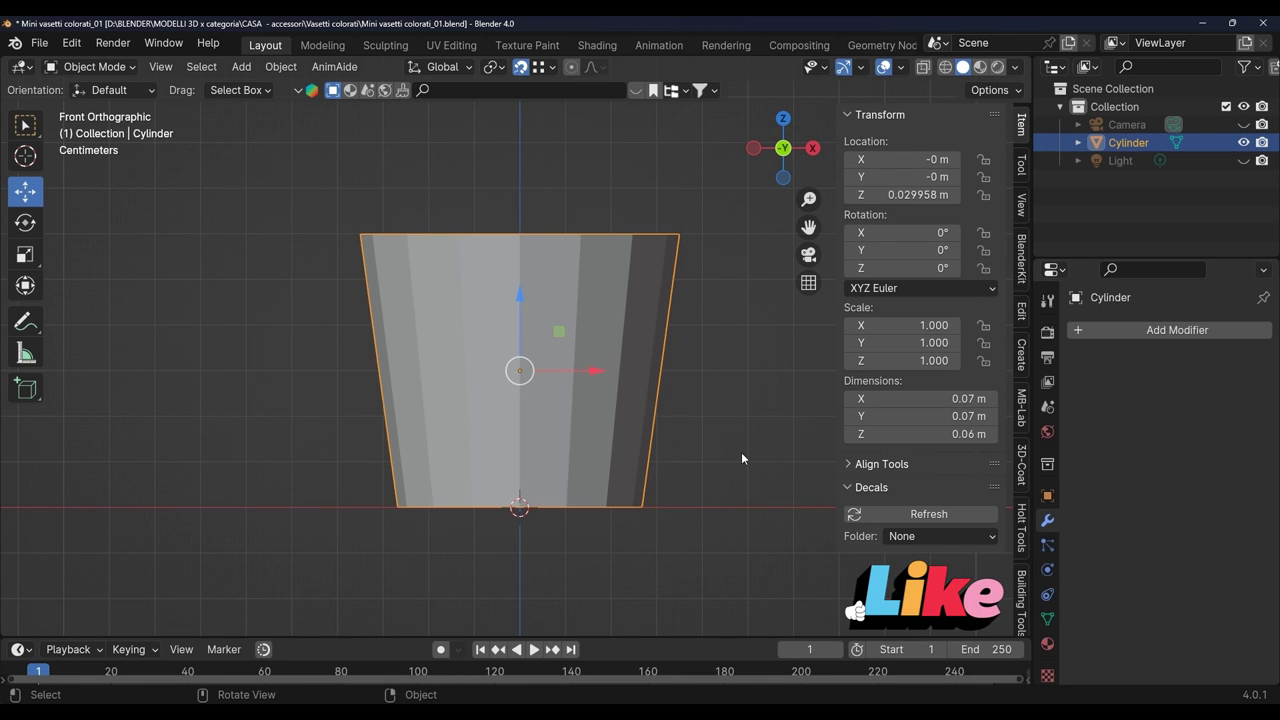
pyautogui.press('n')
pyautogui.click(1090, 330)
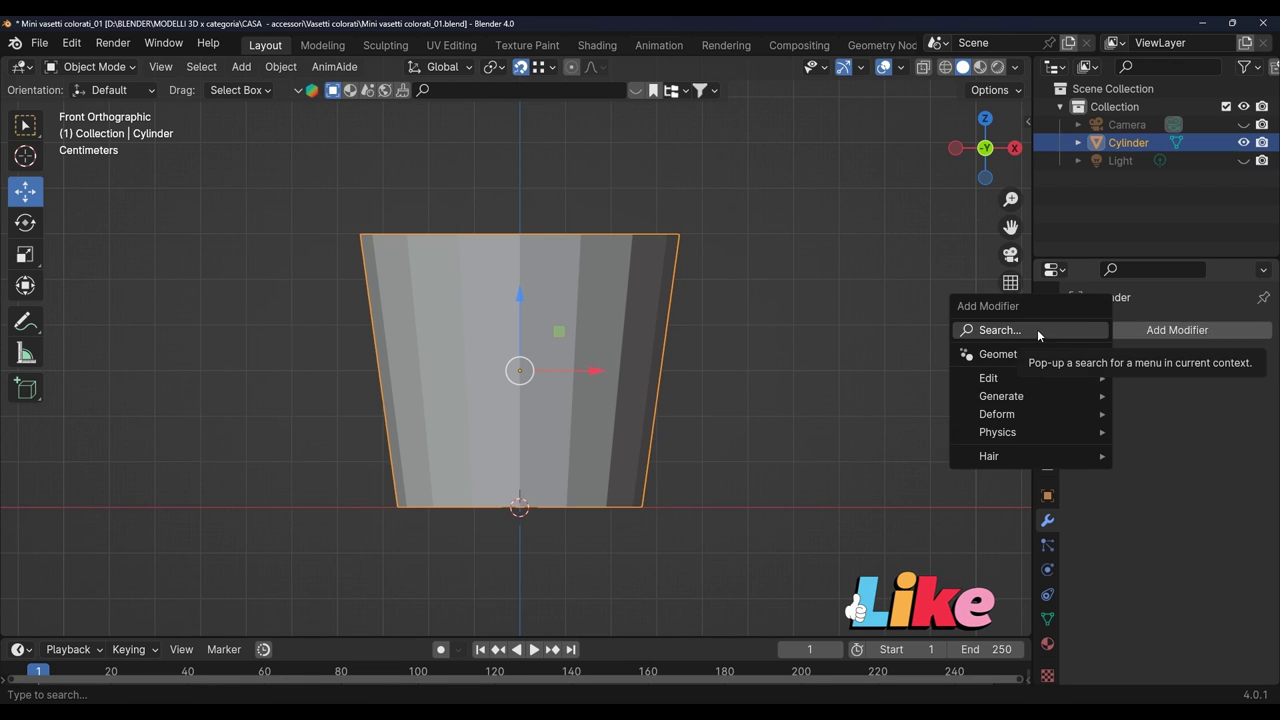
pyautogui.click(1037, 330)
pyautogui.write('soli')
pyautogui.click(998, 364)
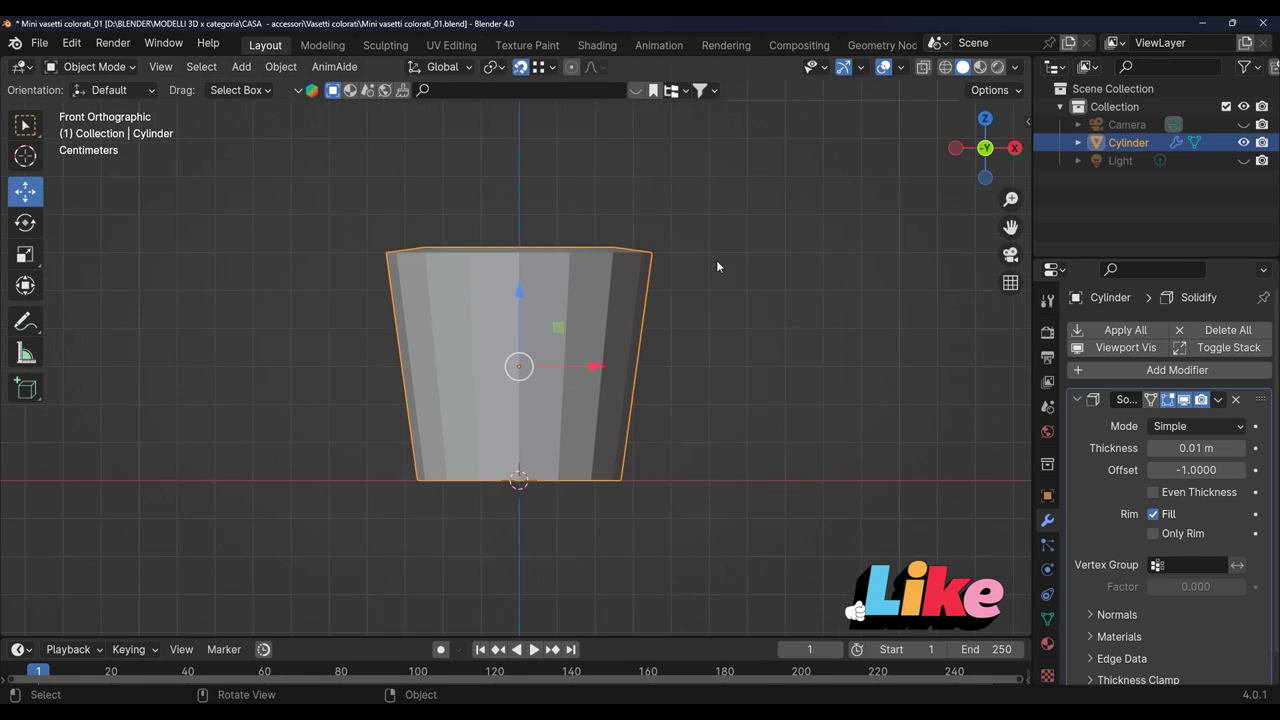
# Turn on the wireframe overlay to see the cup's edges.
pyautogui.moveTo(716, 260); pyautogui.dragTo(572, 313, button='middle')
pyautogui.click(901, 67)
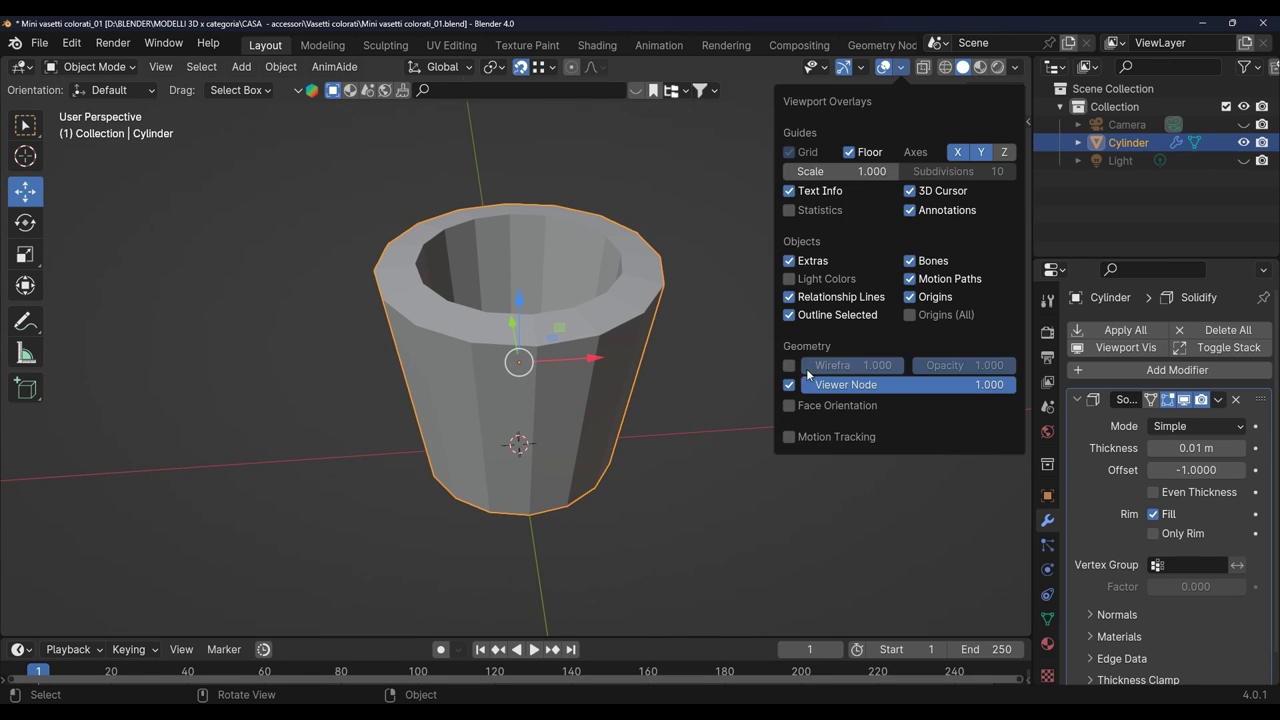
pyautogui.click(806, 368)
pyautogui.moveTo(570, 403); pyautogui.dragTo(625, 372, button='middle')
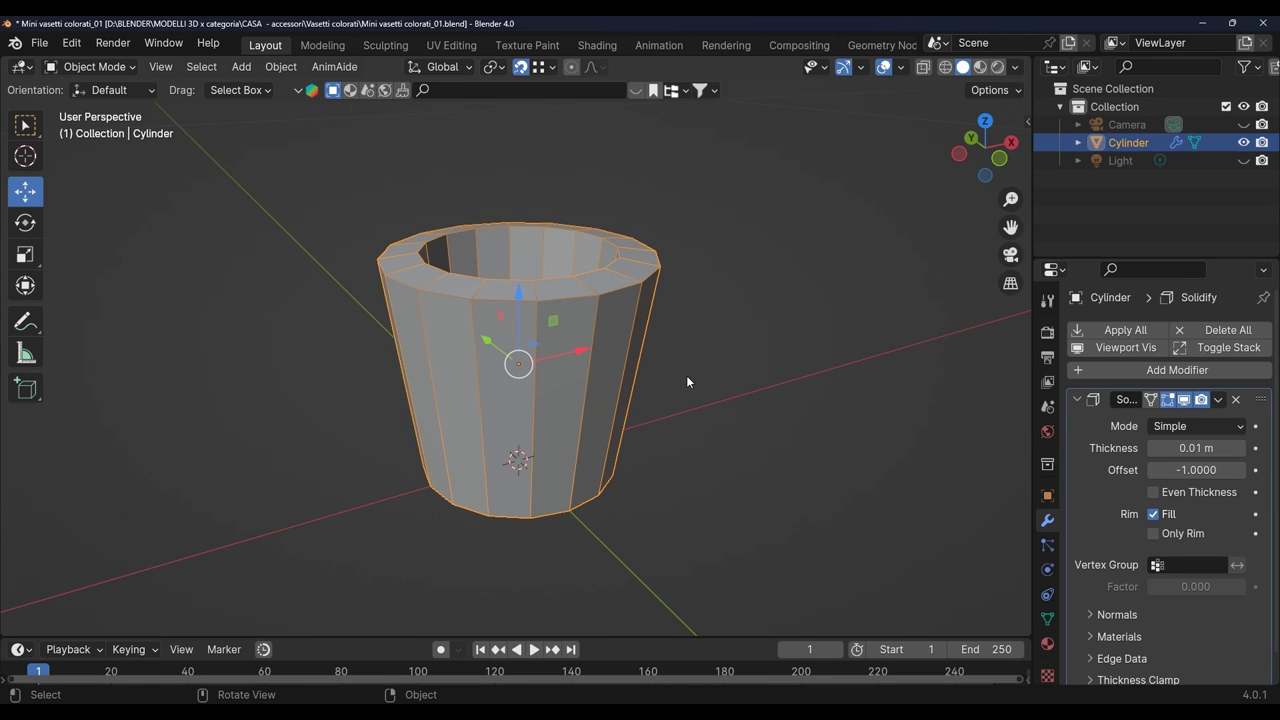
# Set the Solidify wall thickness to 0.002 m.
pyautogui.press('Tab')
pyautogui.moveTo(254, 163)
pyautogui.mouseDown(button='middle')
pyautogui.moveTo(738, 435)
pyautogui.moveTo(1162, 490)
pyautogui.mouseUp(button='middle')
pyautogui.write('1')
pyautogui.press('Return')
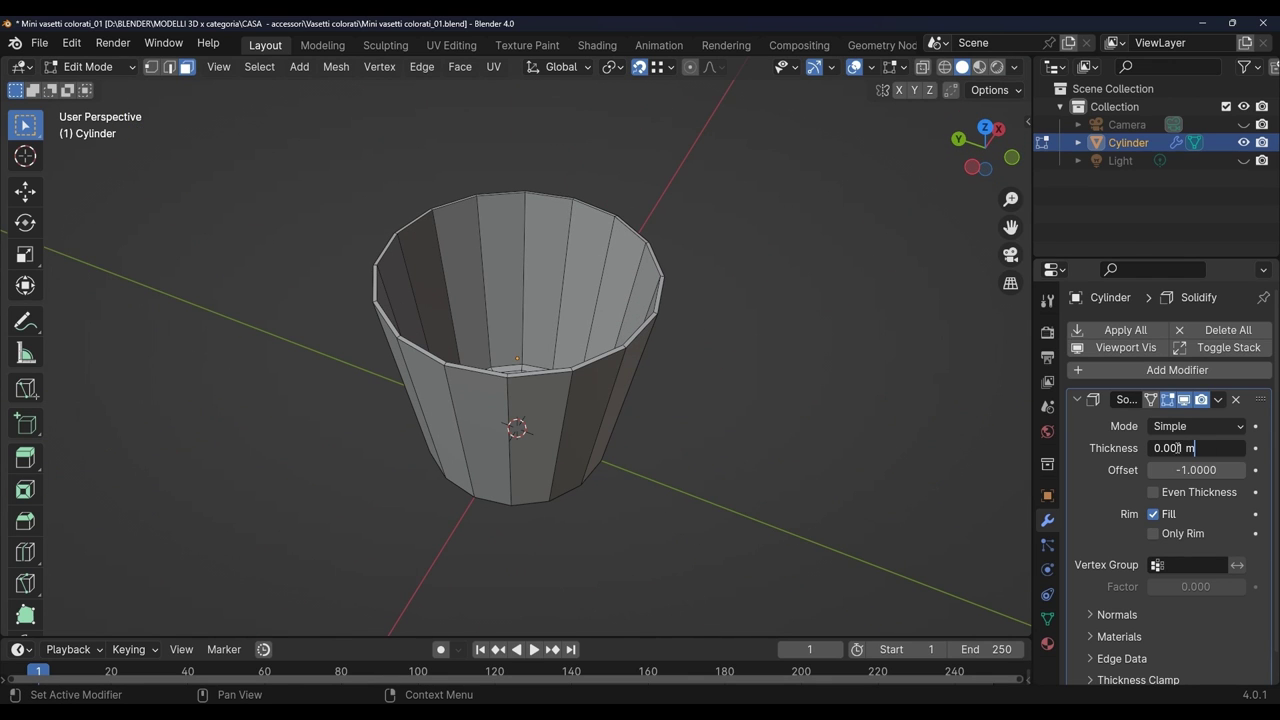
pyautogui.write('2')
pyautogui.press('Return')
pyautogui.moveTo(900, 430)
pyautogui.mouseDown(button='middle')
pyautogui.moveTo(780, 257)
pyautogui.moveTo(720, 427)
pyautogui.mouseUp(button='middle')
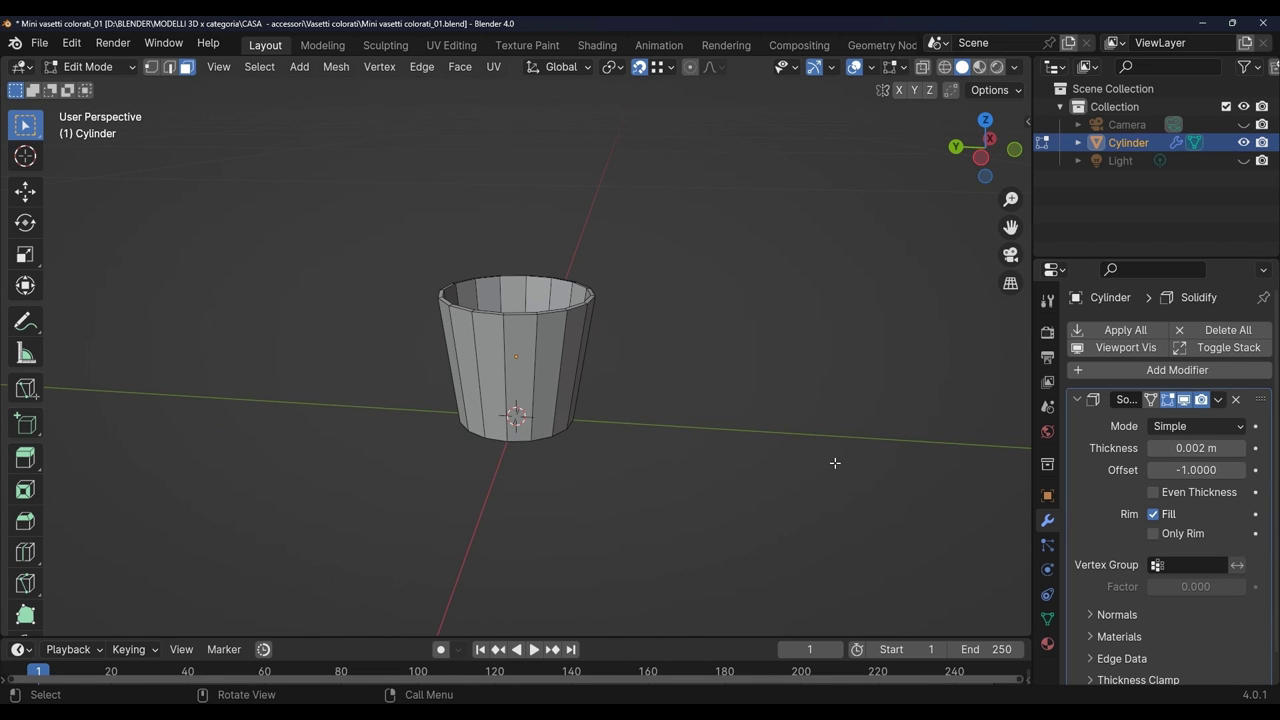
pyautogui.press('KP_1')
# Collapse the Solidify panel and switch back to Object Mode.
pyautogui.click(1077, 399)
pyautogui.click(90, 66)
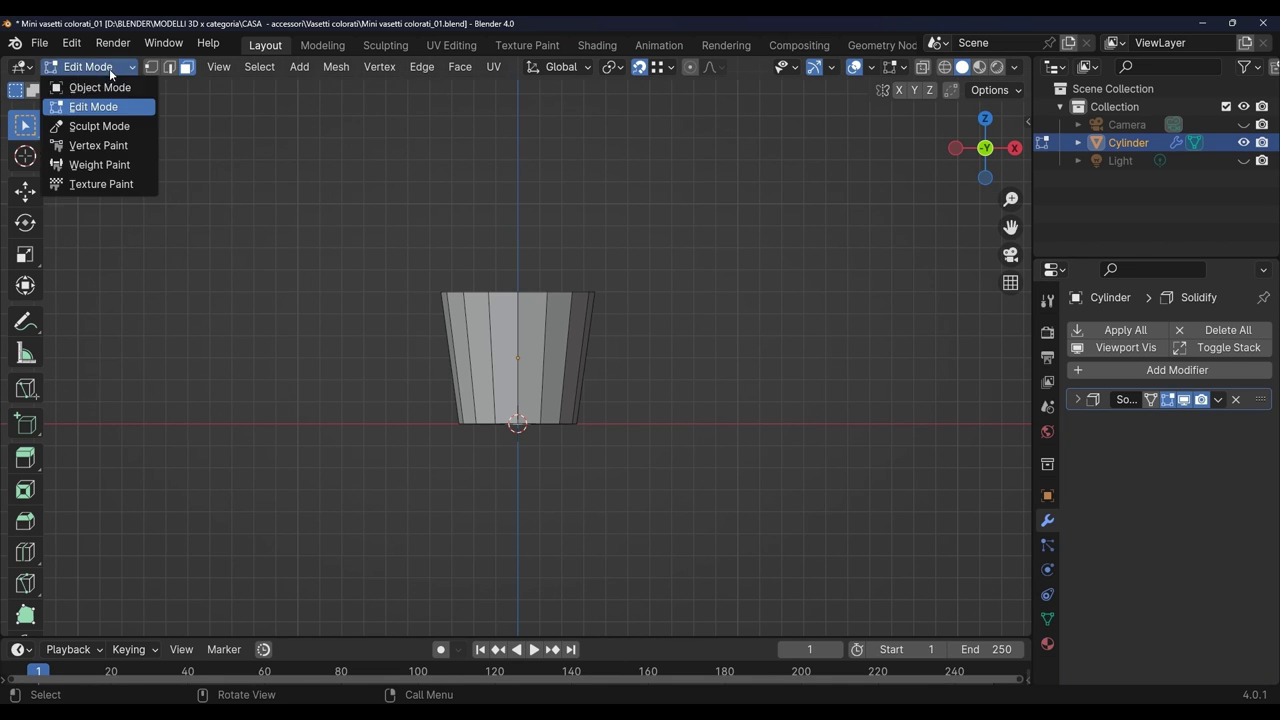
pyautogui.click(100, 88)
pyautogui.moveTo(773, 420)
pyautogui.mouseDown(button='middle')
pyautogui.moveTo(767, 474)
pyautogui.moveTo(798, 404)
pyautogui.moveTo(812, 278)
pyautogui.moveTo(794, 431)
pyautogui.mouseUp(button='middle')
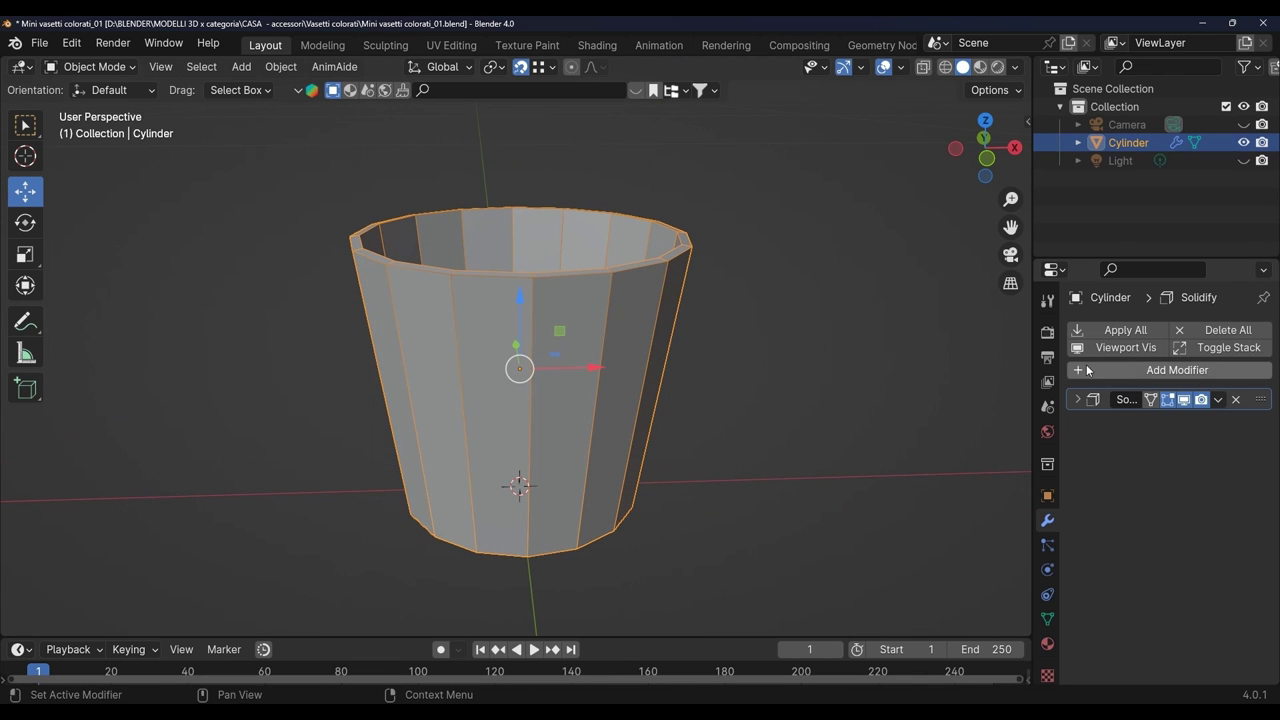
# Add a Bevel modifier with 2 segments to the cup.
pyautogui.hotkey('shift', 'a')
pyautogui.write('be')
pyautogui.press('Return')
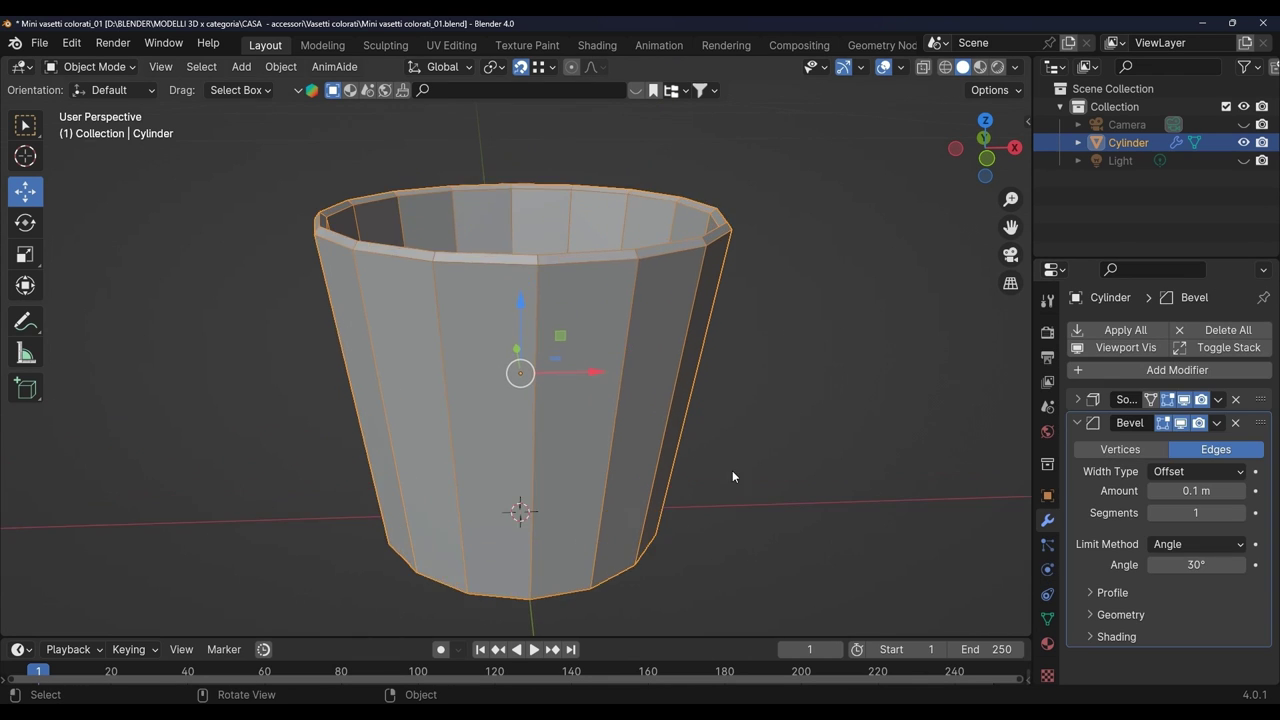
pyautogui.moveTo(732, 470); pyautogui.dragTo(734, 279, button='middle')
pyautogui.moveTo(730, 417)
pyautogui.mouseDown(button='middle')
pyautogui.moveTo(872, 616)
pyautogui.moveTo(633, 568)
pyautogui.moveTo(750, 384)
pyautogui.moveTo(785, 486)
pyautogui.mouseUp(button='middle')
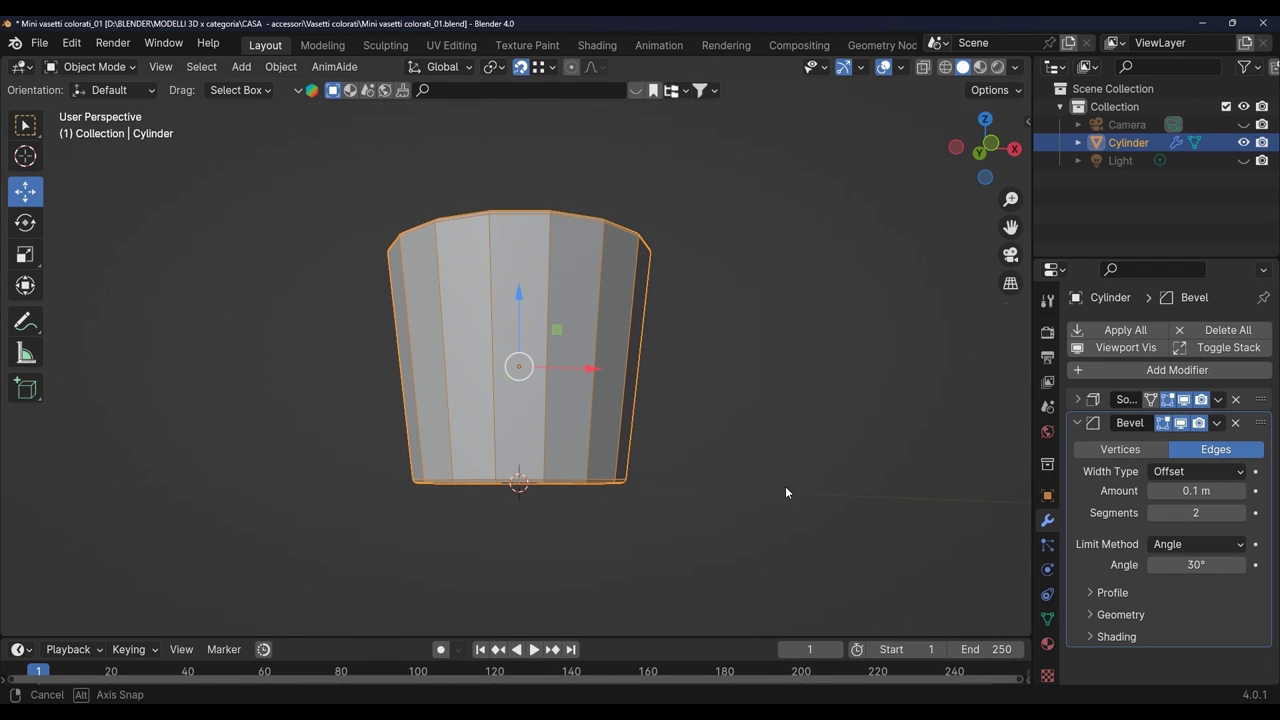
pyautogui.click(1078, 424)
pyautogui.moveTo(635, 474)
pyautogui.mouseDown(button='middle')
pyautogui.moveTo(703, 619)
pyautogui.moveTo(833, 338)
pyautogui.moveTo(803, 456)
pyautogui.moveTo(815, 420)
pyautogui.mouseUp(button='middle')
# Add a Subdivision Surface modifier at viewport level 2, moved to the top of the stack.
pyautogui.click(1077, 372)
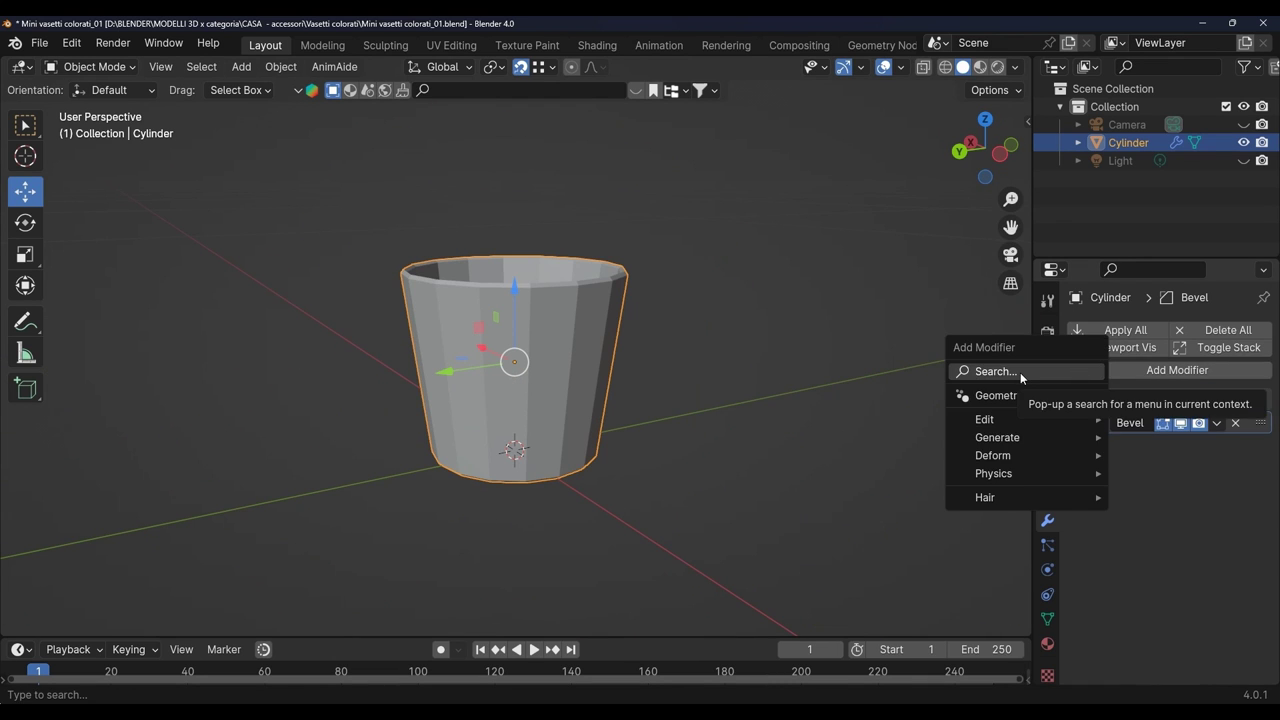
pyautogui.click(1020, 372)
pyautogui.write('sub')
pyautogui.click(974, 405)
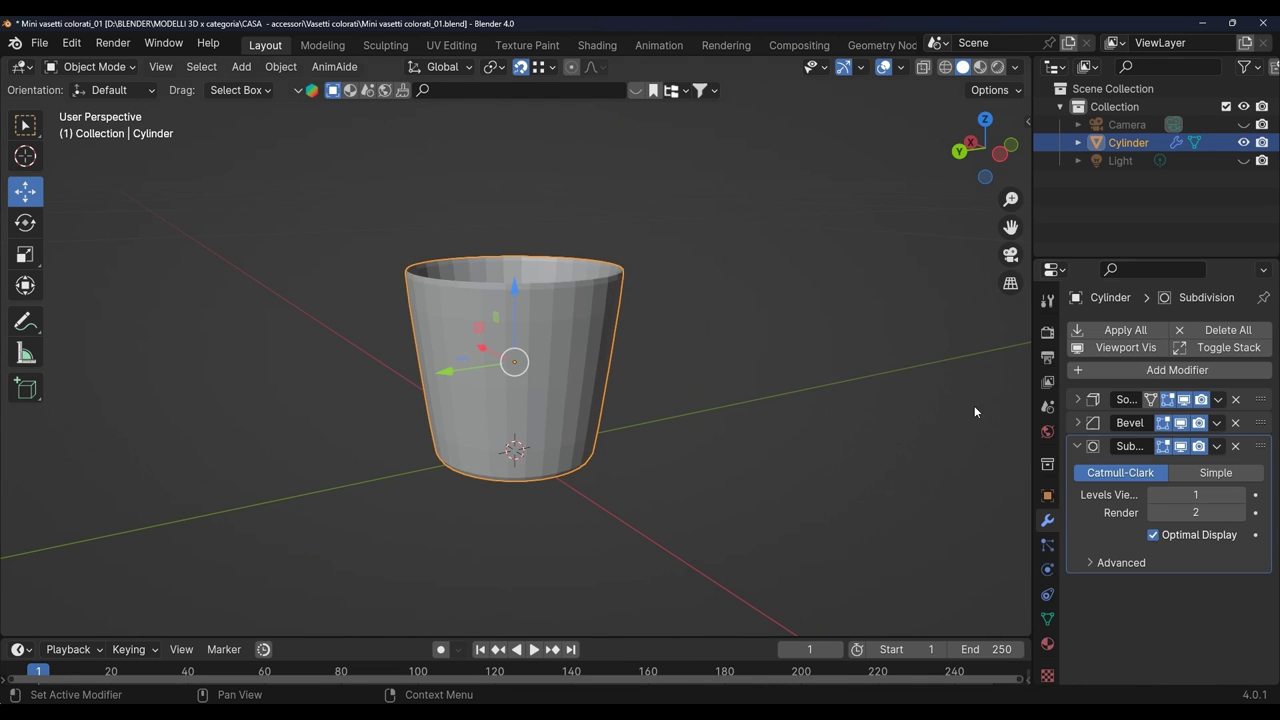
pyautogui.moveTo(974, 405)
pyautogui.mouseDown(button='middle')
pyautogui.moveTo(713, 506)
pyautogui.moveTo(854, 229)
pyautogui.moveTo(706, 406)
pyautogui.moveTo(568, 483)
pyautogui.moveTo(715, 237)
pyautogui.moveTo(703, 509)
pyautogui.moveTo(717, 563)
pyautogui.moveTo(1105, 464)
pyautogui.mouseUp(button='middle')
pyautogui.click(1258, 449)
pyautogui.moveTo(1258, 453); pyautogui.dragTo(1258, 400)
pyautogui.moveTo(760, 470)
pyautogui.mouseDown(button='middle')
pyautogui.moveTo(607, 530)
pyautogui.moveTo(704, 290)
pyautogui.moveTo(810, 318)
pyautogui.moveTo(810, 400)
pyautogui.mouseUp(button='middle')
pyautogui.click(1077, 399)
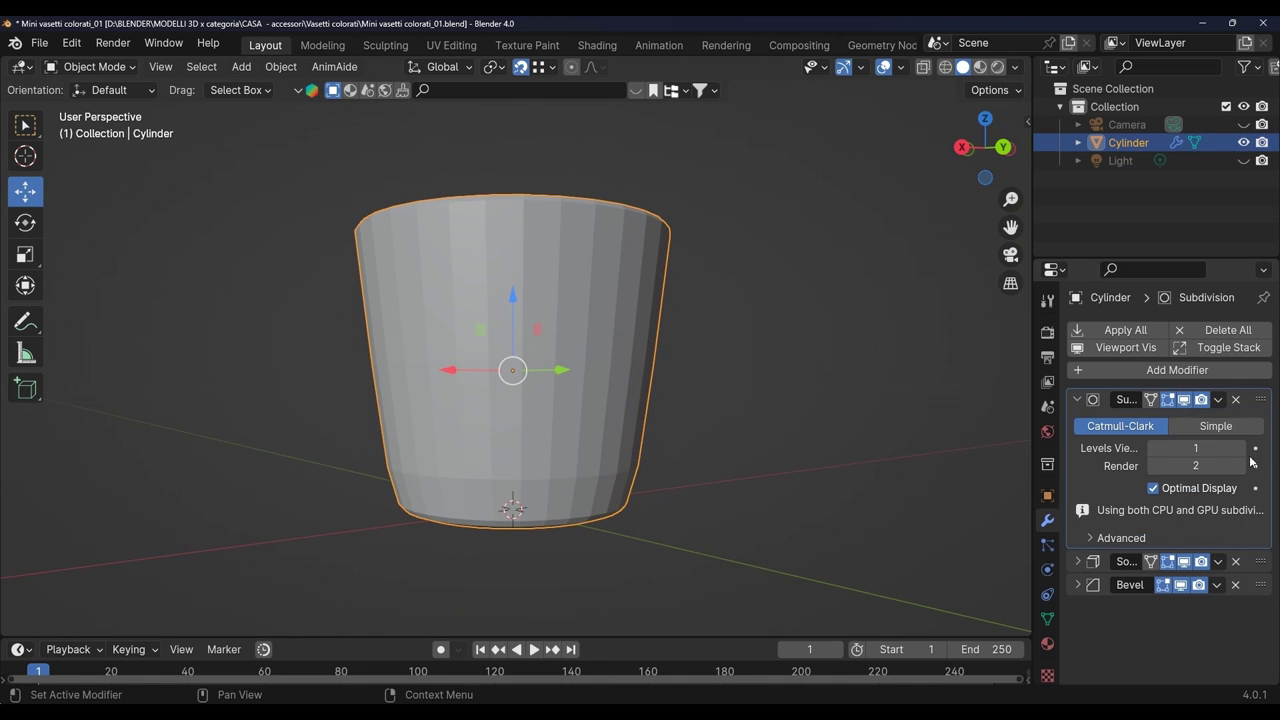
pyautogui.moveTo(740, 450)
pyautogui.mouseDown(button='middle')
pyautogui.moveTo(740, 537)
pyautogui.moveTo(635, 588)
pyautogui.moveTo(711, 287)
pyautogui.moveTo(586, 489)
pyautogui.mouseUp(button='middle')
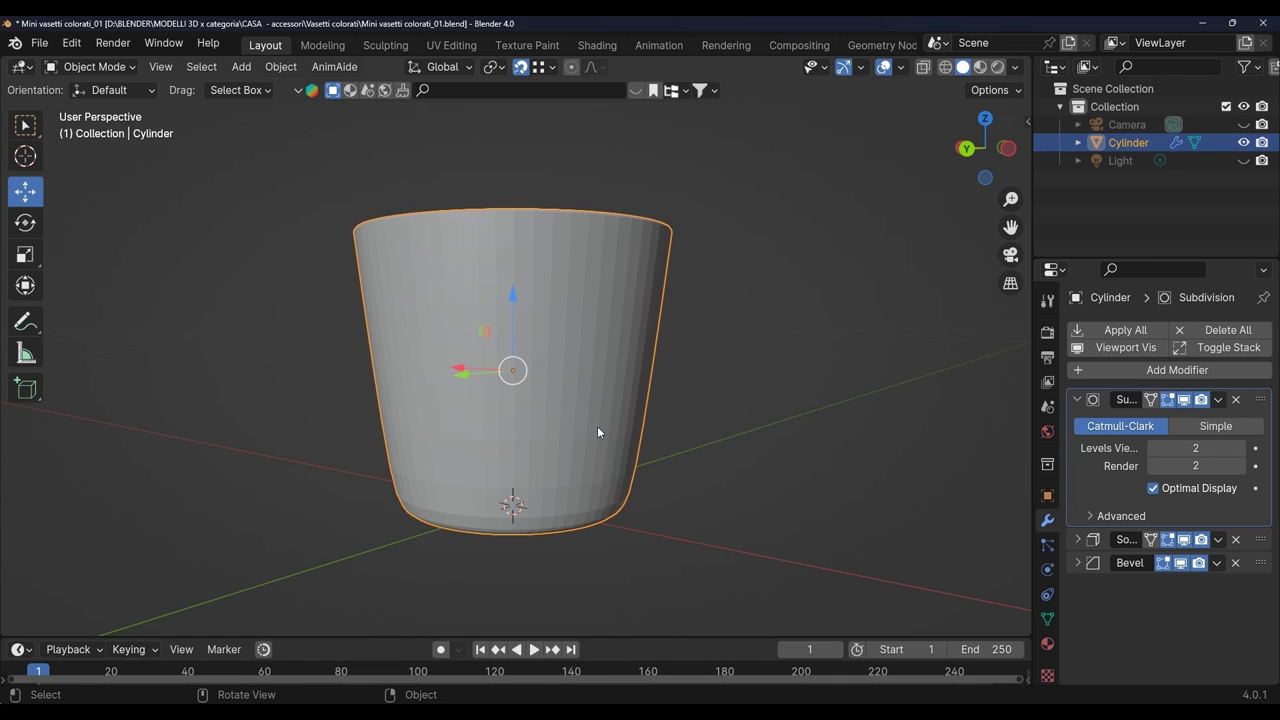
pyautogui.moveTo(597, 426); pyautogui.dragTo(371, 253, button='middle')
# In Edit Mode, hide the subdivision preview and move the bottom cap faces up slightly.
pyautogui.click(90, 66)
pyautogui.click(95, 106)
pyautogui.click(1184, 400)
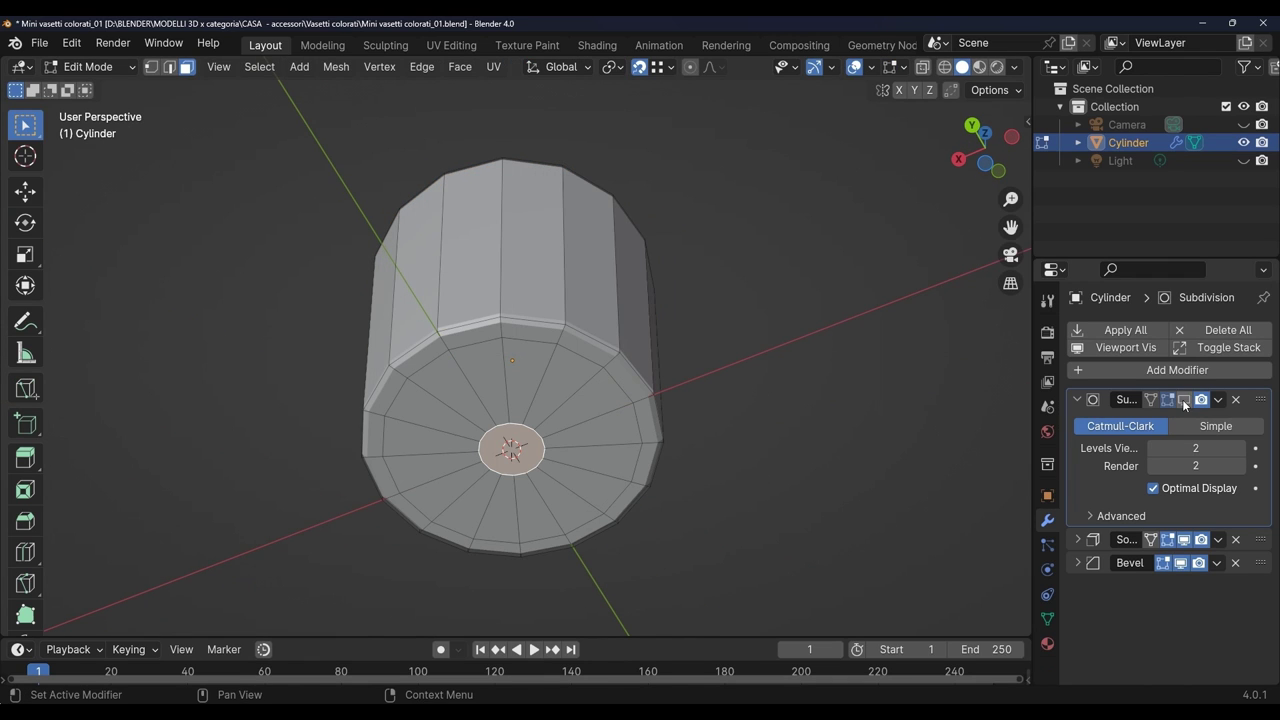
pyautogui.moveTo(499, 360); pyautogui.dragTo(488, 345, button='middle')
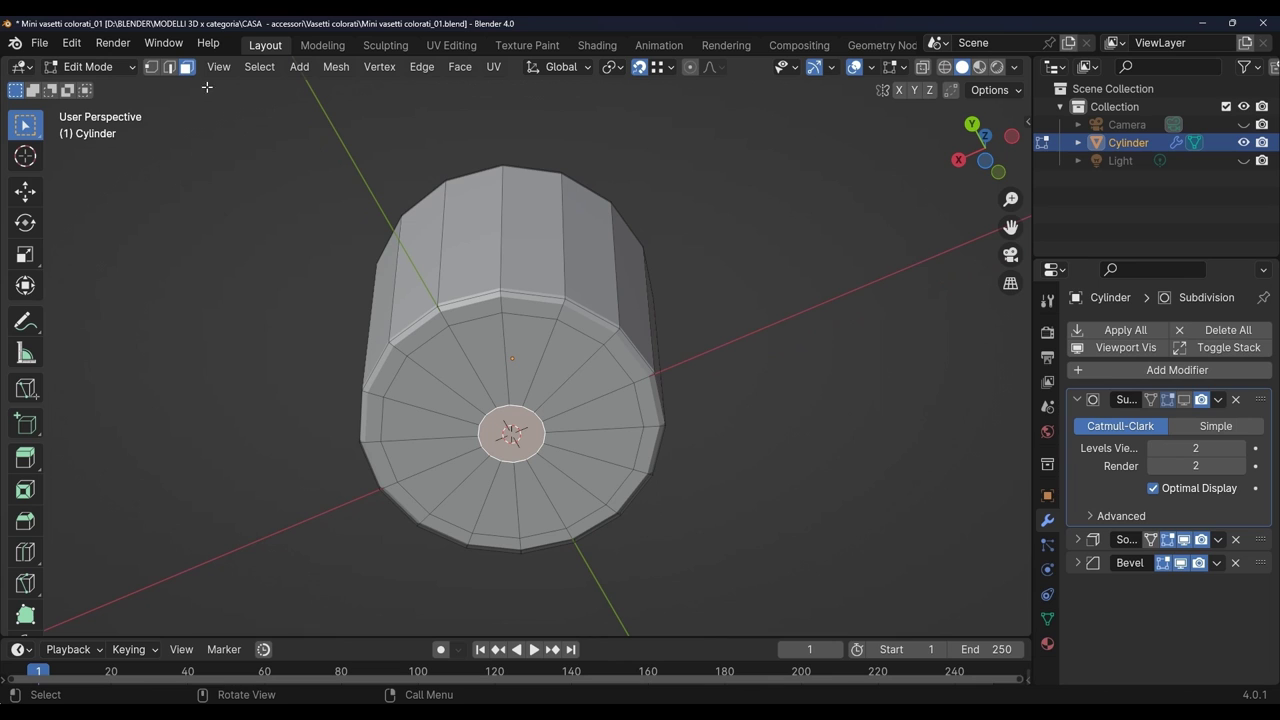
pyautogui.keyDown('alt'); pyautogui.click(560, 509); pyautogui.keyUp('alt')
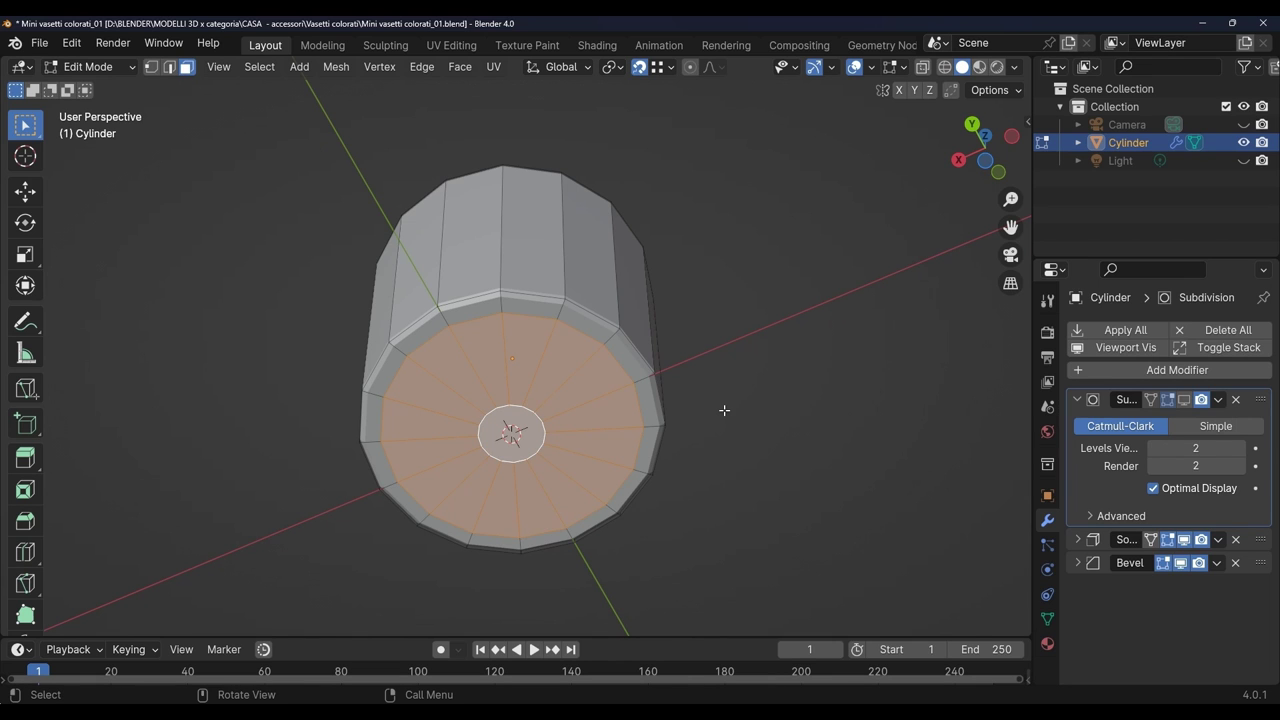
pyautogui.press('KP_1')
pyautogui.hotkey('shift', 'space')
pyautogui.press('g')
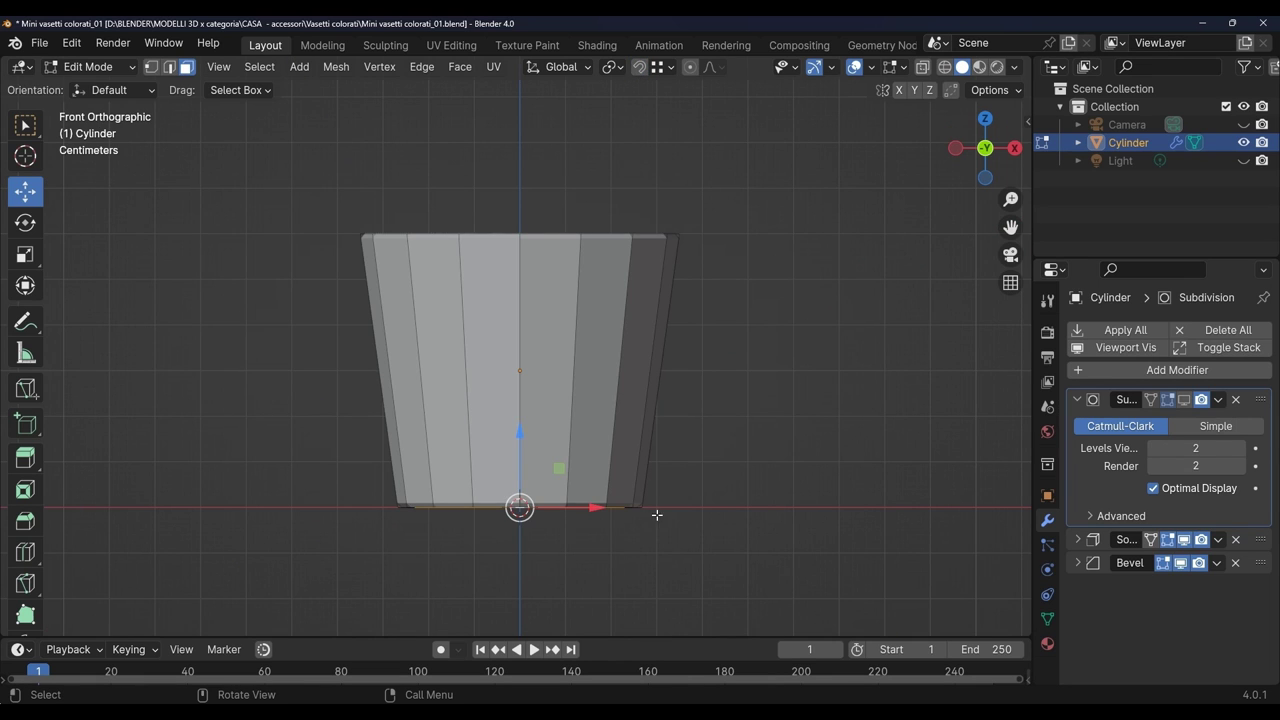
pyautogui.moveTo(656, 515); pyautogui.dragTo(600, 470, button='middle')
pyautogui.moveTo(519, 440); pyautogui.dragTo(519, 436)
pyautogui.moveTo(540, 450)
pyautogui.mouseDown(button='middle')
pyautogui.moveTo(686, 351)
pyautogui.moveTo(987, 427)
pyautogui.moveTo(737, 423)
pyautogui.moveTo(729, 343)
pyautogui.moveTo(734, 549)
pyautogui.moveTo(713, 80)
pyautogui.moveTo(698, 597)
pyautogui.moveTo(690, 520)
pyautogui.mouseUp(button='middle')
# Back in Object Mode, apply Shade Auto Smooth at 30° and show the wireframe overlay.
pyautogui.click(92, 66)
pyautogui.click(100, 88)
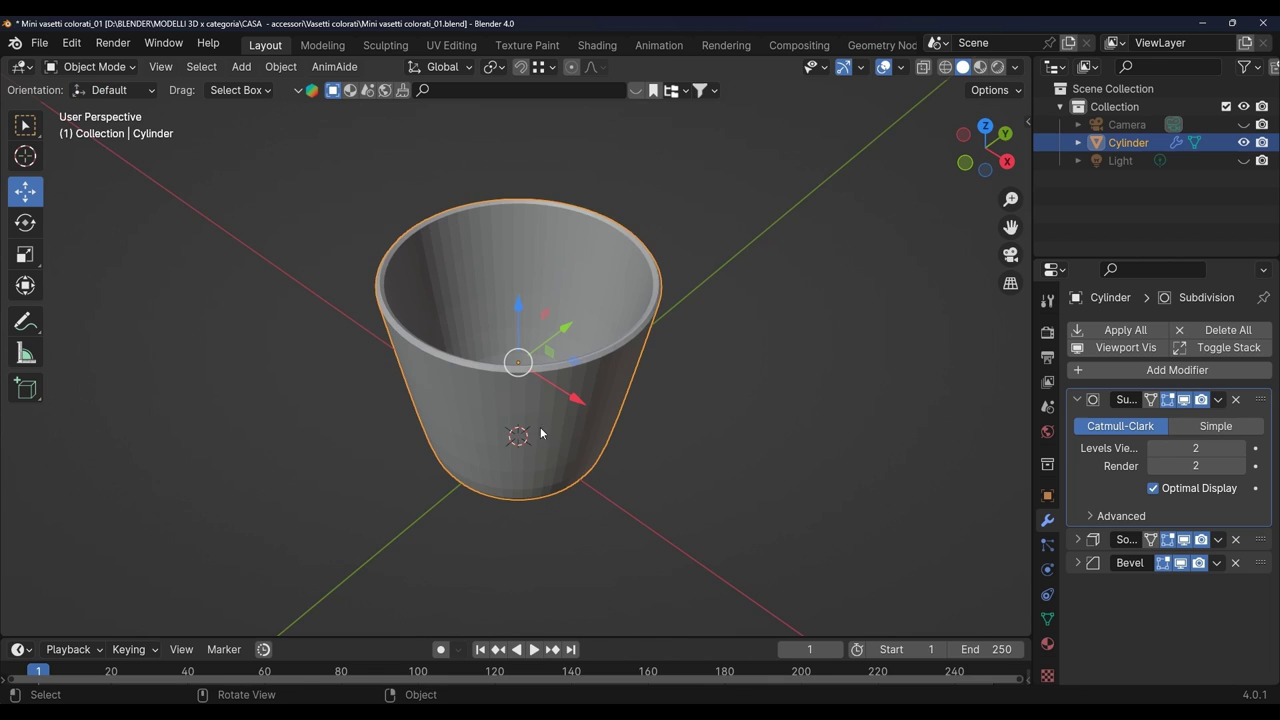
pyautogui.moveTo(560, 300)
pyautogui.mouseDown(button='middle')
pyautogui.moveTo(598, 338)
pyautogui.moveTo(590, 290)
pyautogui.mouseUp(button='middle')
pyautogui.click(281, 67)
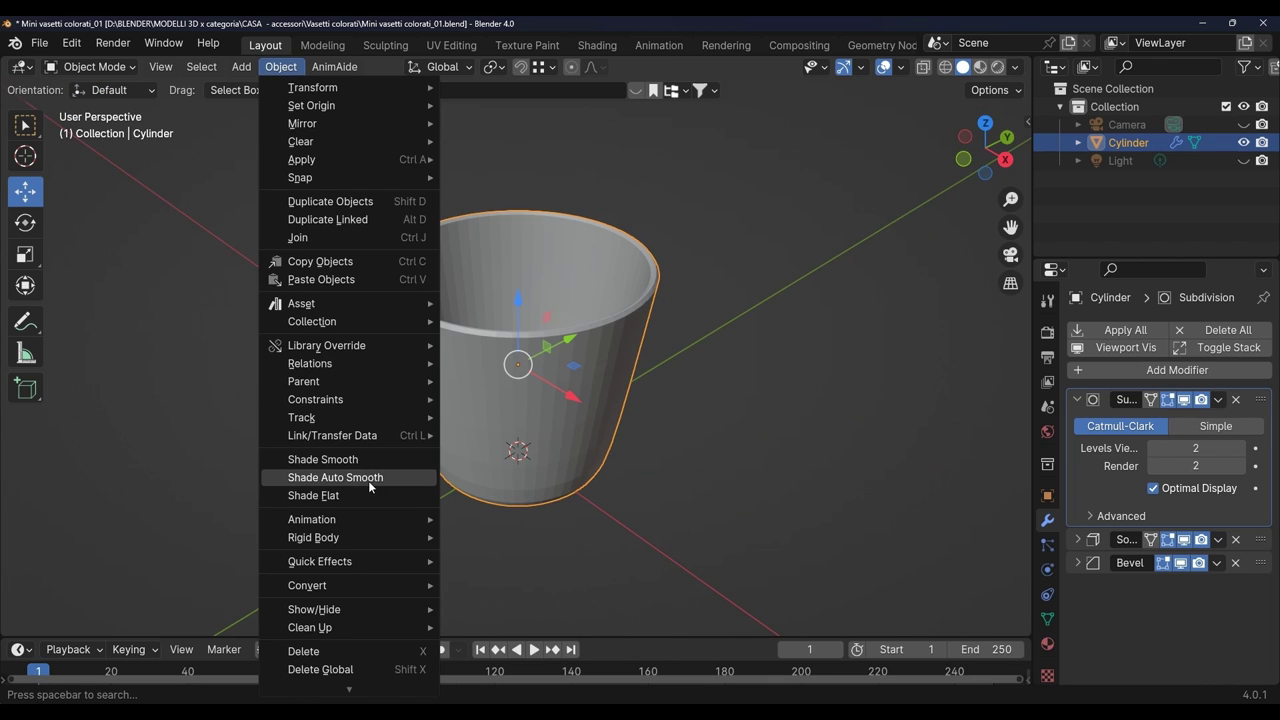
pyautogui.click(368, 478)
pyautogui.moveTo(368, 478)
pyautogui.mouseDown(button='middle')
pyautogui.moveTo(555, 250)
pyautogui.moveTo(656, 510)
pyautogui.moveTo(421, 530)
pyautogui.moveTo(598, 407)
pyautogui.mouseUp(button='middle')
pyautogui.click(901, 67)
pyautogui.click(778, 368)
pyautogui.moveTo(640, 450)
pyautogui.mouseDown(button='middle')
pyautogui.moveTo(597, 486)
pyautogui.moveTo(770, 432)
pyautogui.moveTo(576, 118)
pyautogui.moveTo(517, 447)
pyautogui.moveTo(584, 357)
pyautogui.moveTo(720, 277)
pyautogui.moveTo(711, 308)
pyautogui.mouseUp(button='middle')
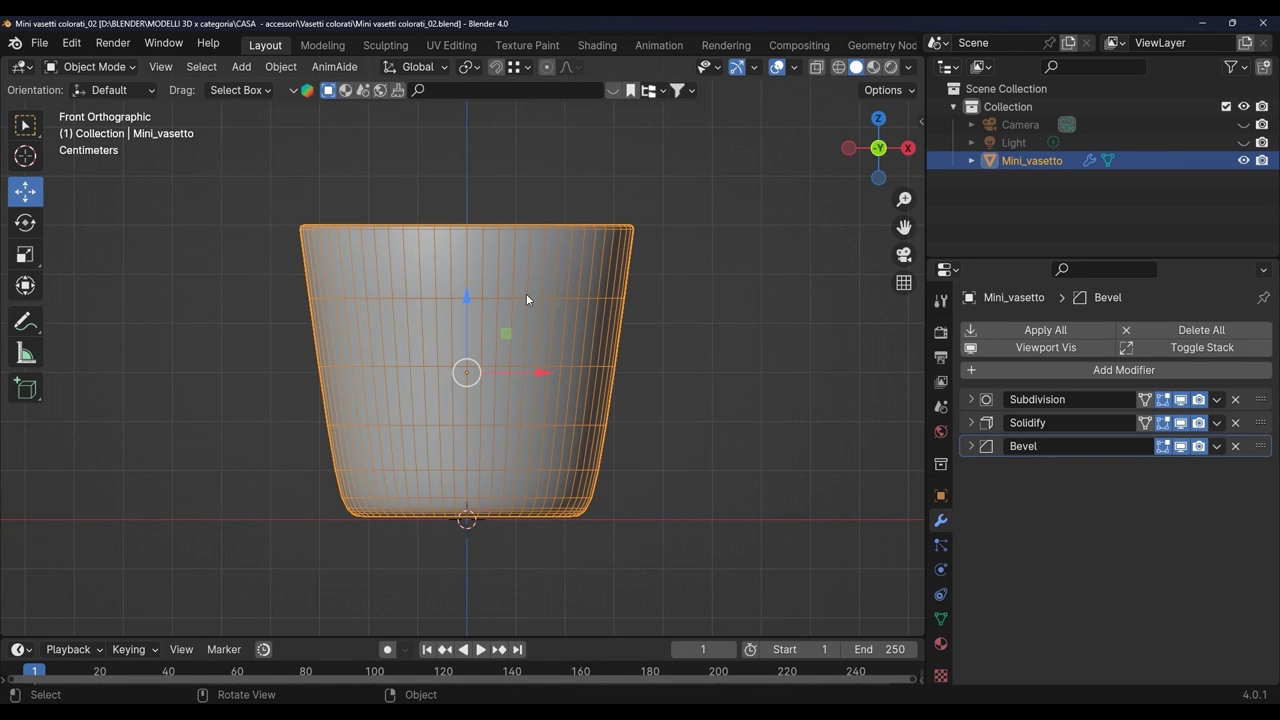
# Delete the Subdivision modifier from the vase.
pyautogui.moveTo(527, 299); pyautogui.dragTo(580, 340, button='middle')
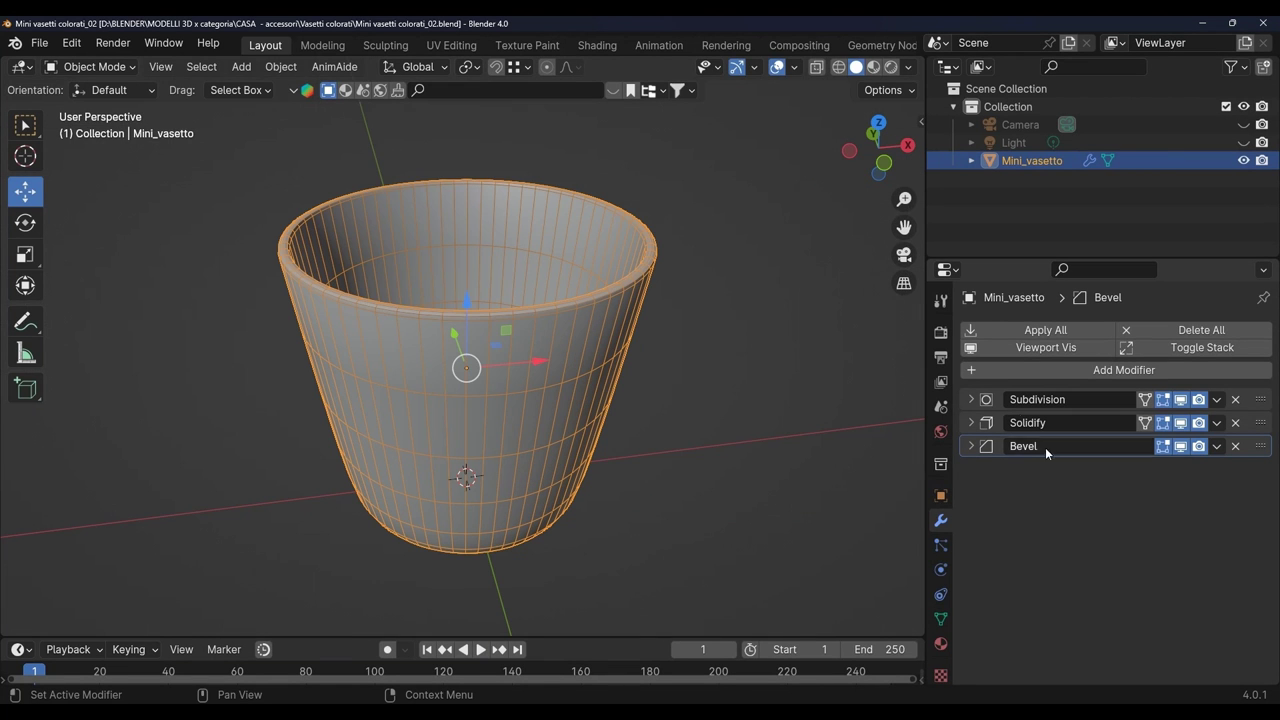
pyautogui.click(1220, 403)
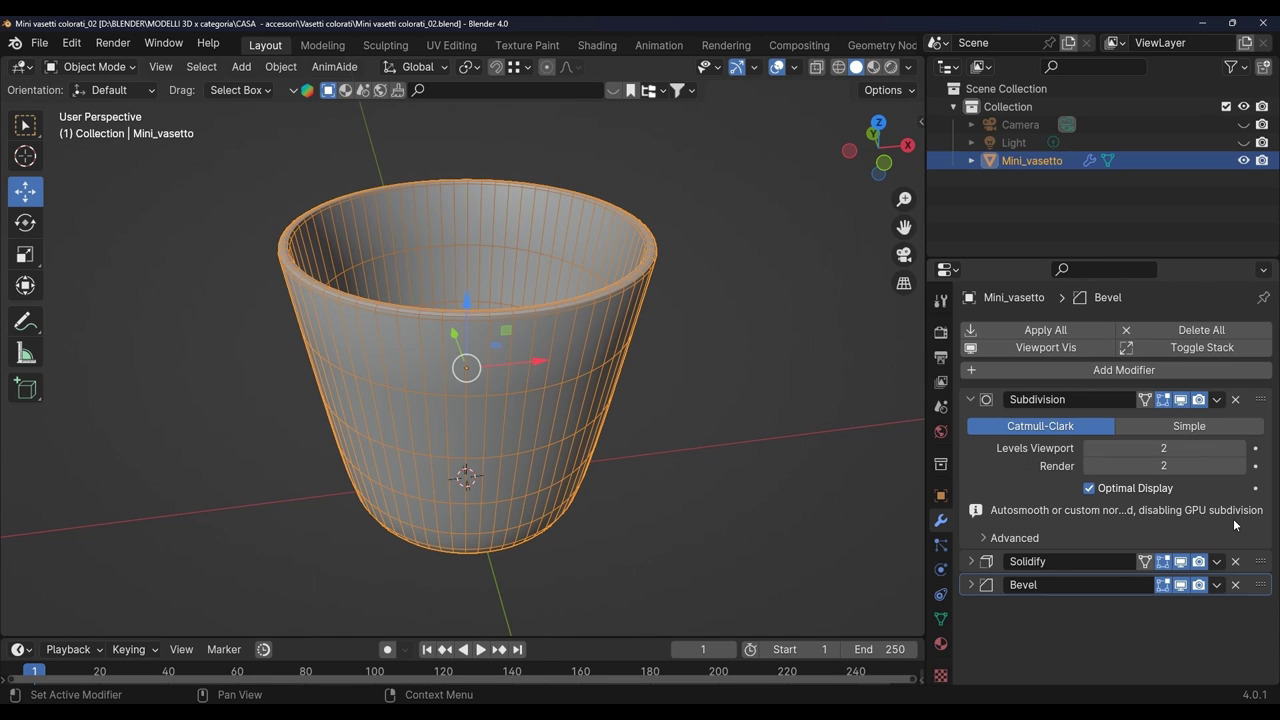
pyautogui.click(1216, 399)
pyautogui.click(1207, 414)
# Apply the Solidify and Bevel modifiers permanently to the mesh.
pyautogui.click(969, 400)
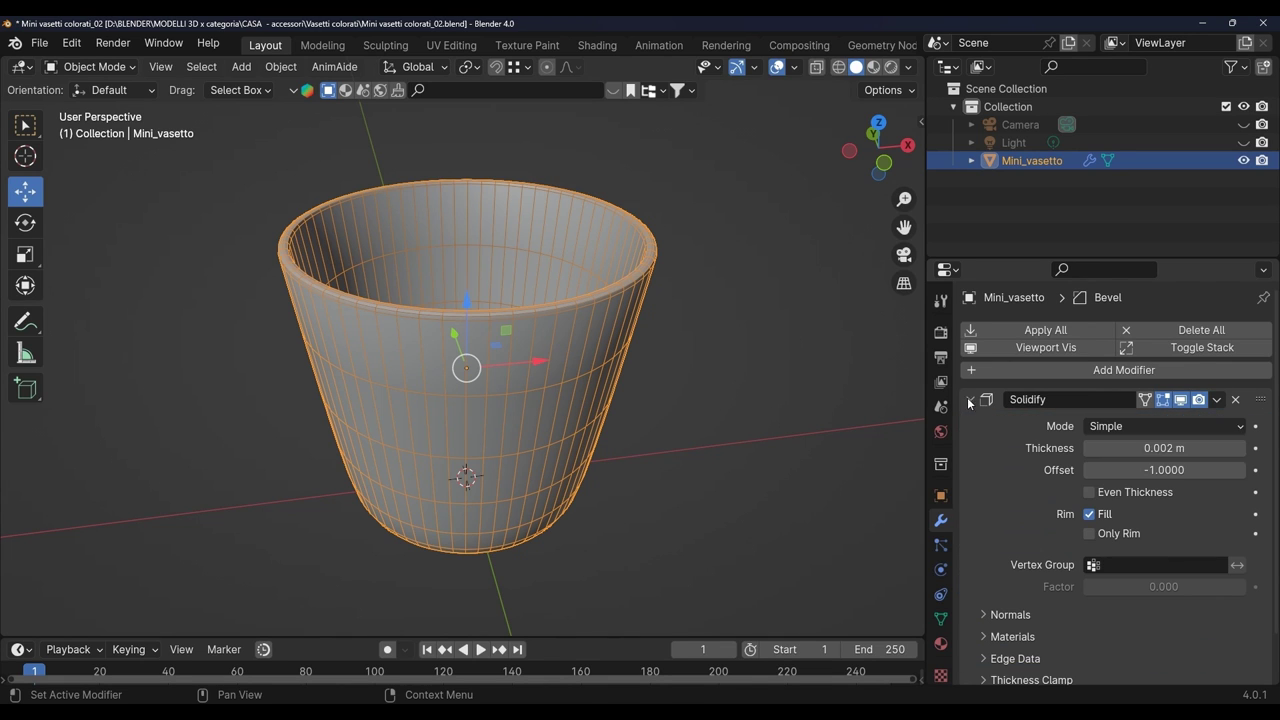
pyautogui.click(1216, 399)
pyautogui.click(1207, 418)
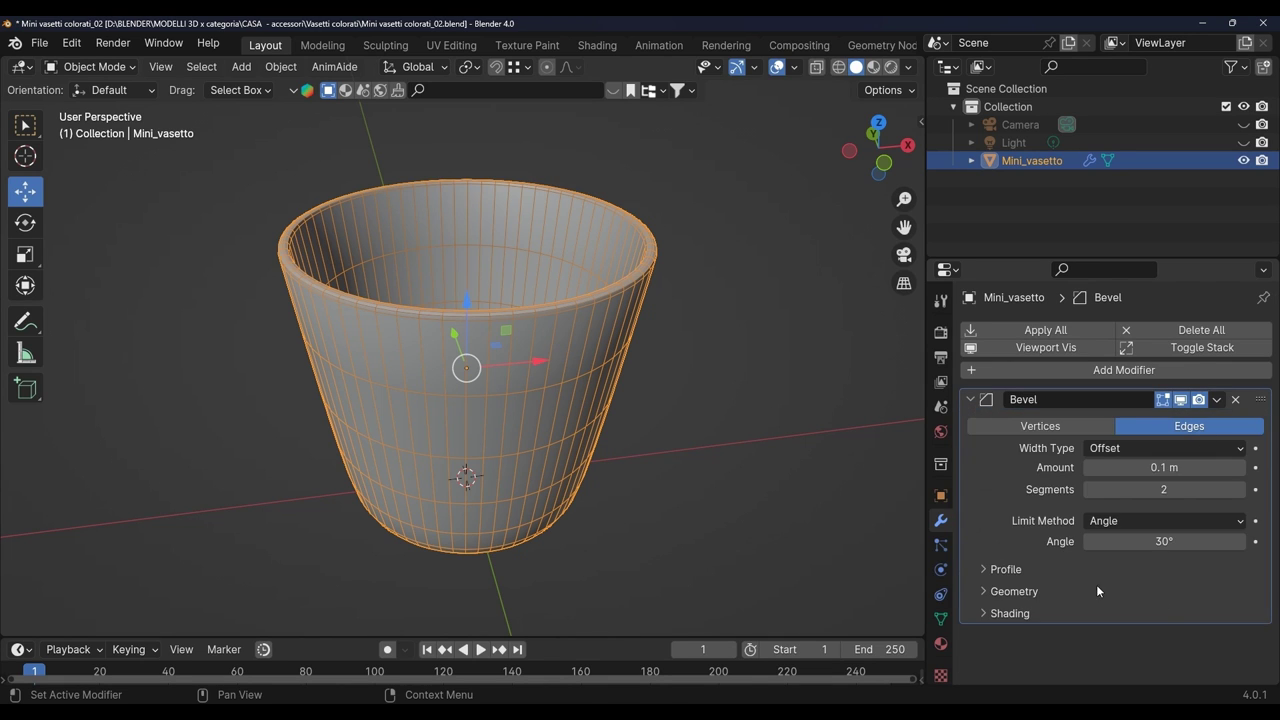
pyautogui.click(1216, 399)
pyautogui.click(1176, 421)
# Select all vertices and Merge by Distance, removing 64 duplicates.
pyautogui.moveTo(600, 380)
pyautogui.mouseDown(button='middle')
pyautogui.moveTo(543, 263)
pyautogui.moveTo(107, 137)
pyautogui.mouseUp(button='middle')
pyautogui.press('Tab')
pyautogui.click(251, 72)
pyautogui.click(269, 90)
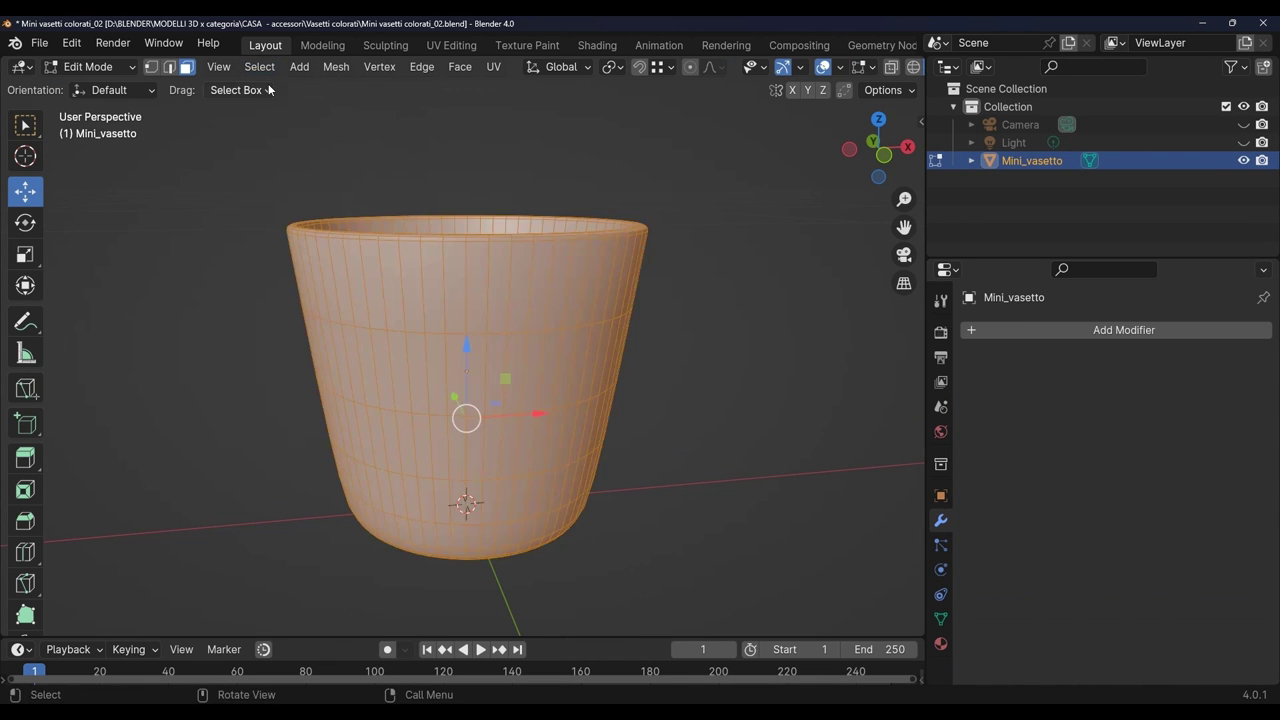
pyautogui.press('m')
pyautogui.click(529, 342)
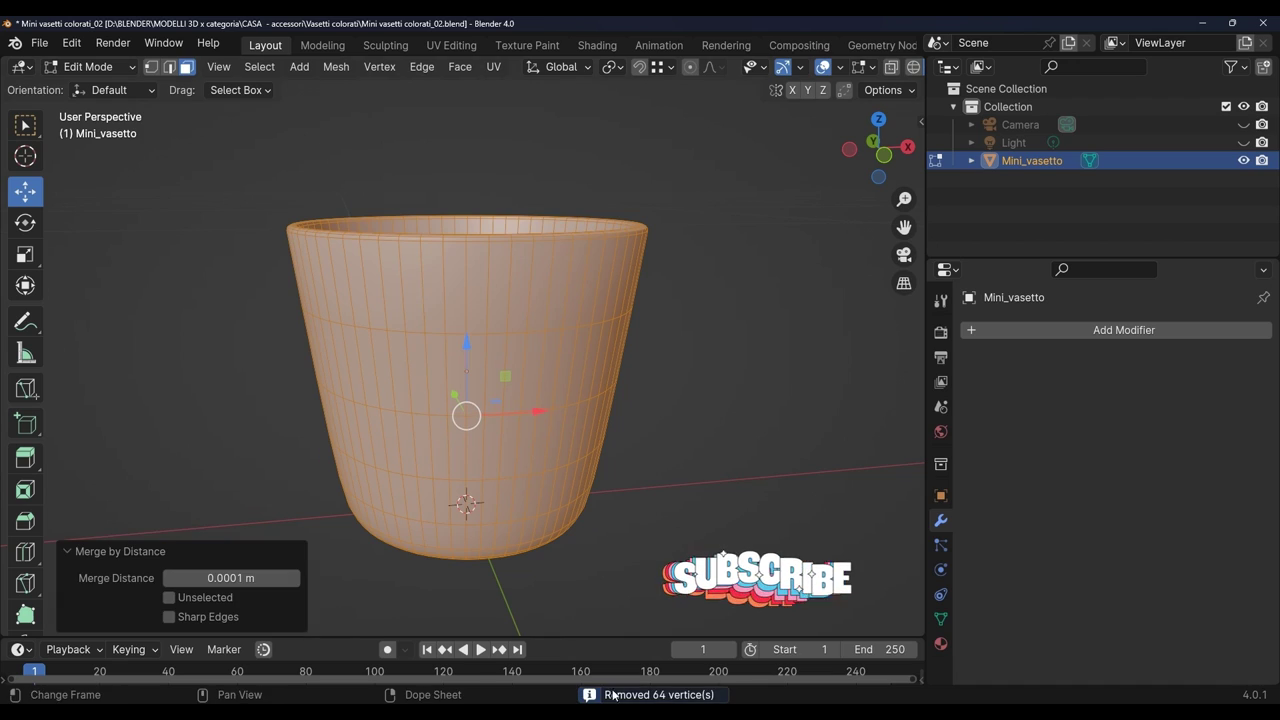
pyautogui.click(754, 445)
pyautogui.moveTo(754, 445)
pyautogui.mouseDown(button='middle')
pyautogui.moveTo(692, 556)
pyautogui.moveTo(658, 433)
pyautogui.mouseUp(button='middle')
# Return the vase to Object Mode and switch to the UV Editing workspace.
pyautogui.scroll(-3, 640, 440)
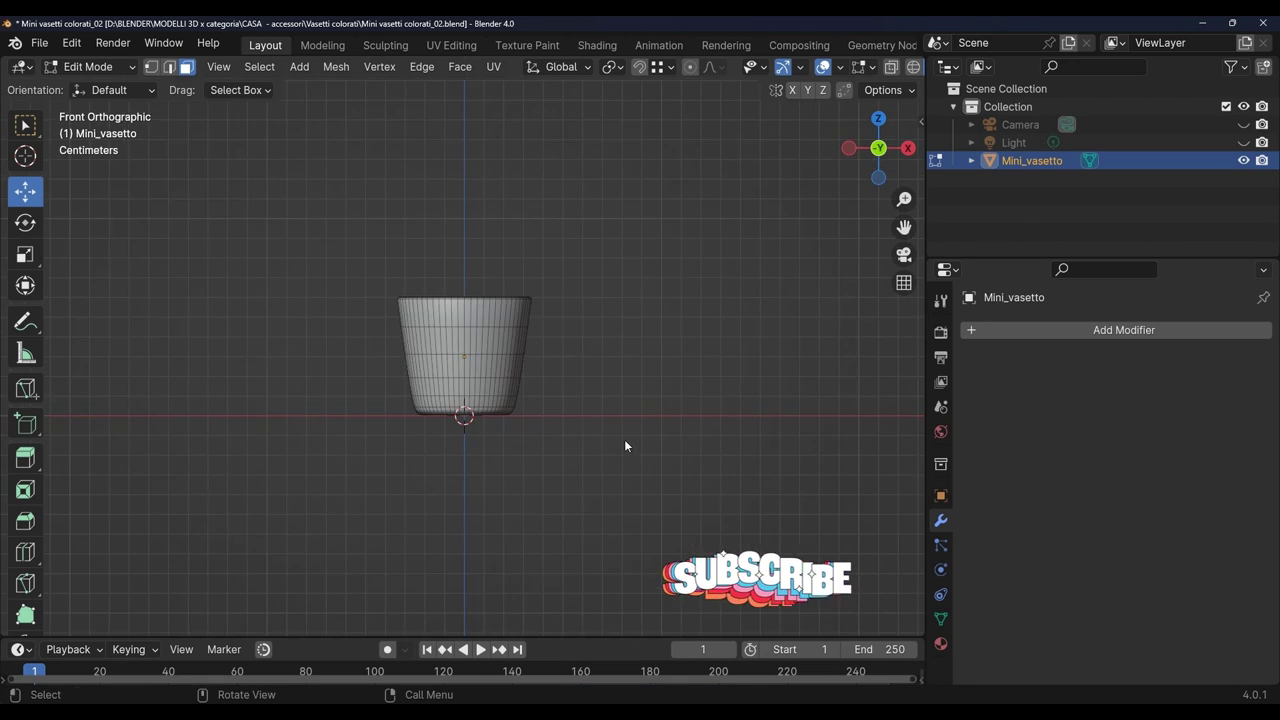
pyautogui.click(109, 70)
pyautogui.click(95, 84)
pyautogui.click(461, 47)
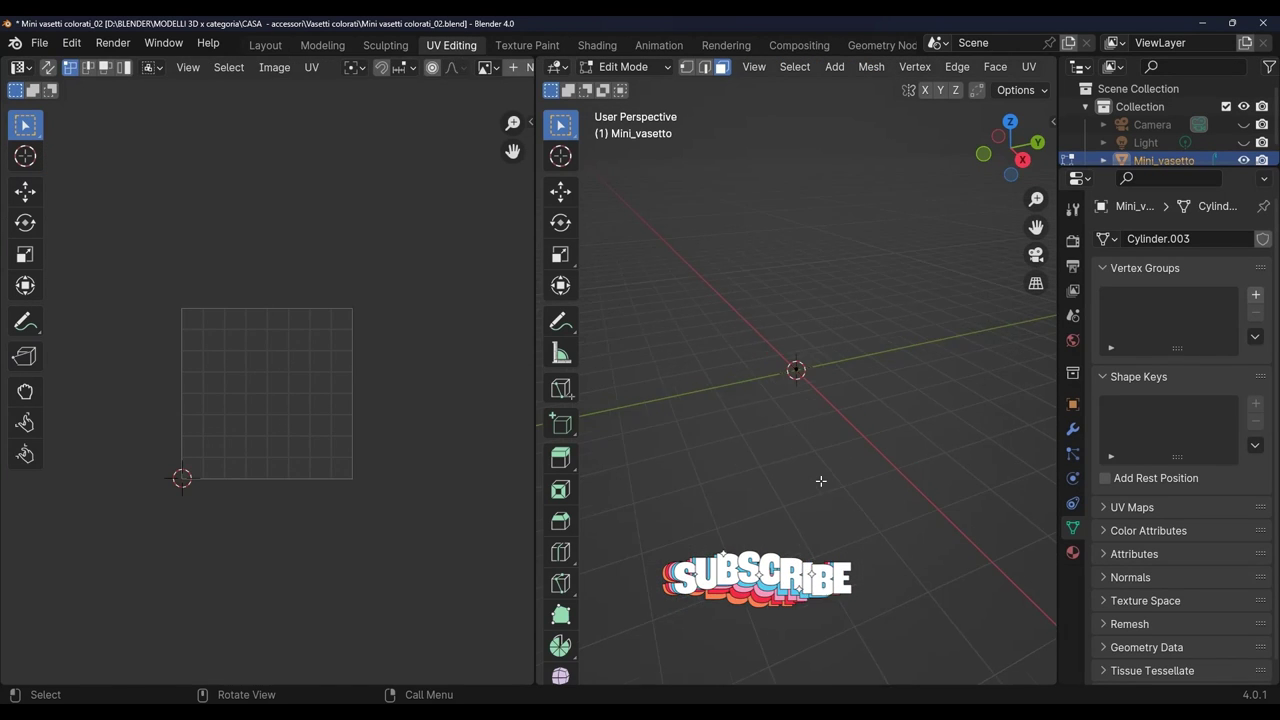
# Create a new 1024 px UV Grid image named 'Mini vasetto UV'.
pyautogui.hscroll(3, 400, 67)
pyautogui.click(360, 67)
pyautogui.write('Mini vasetto UV')
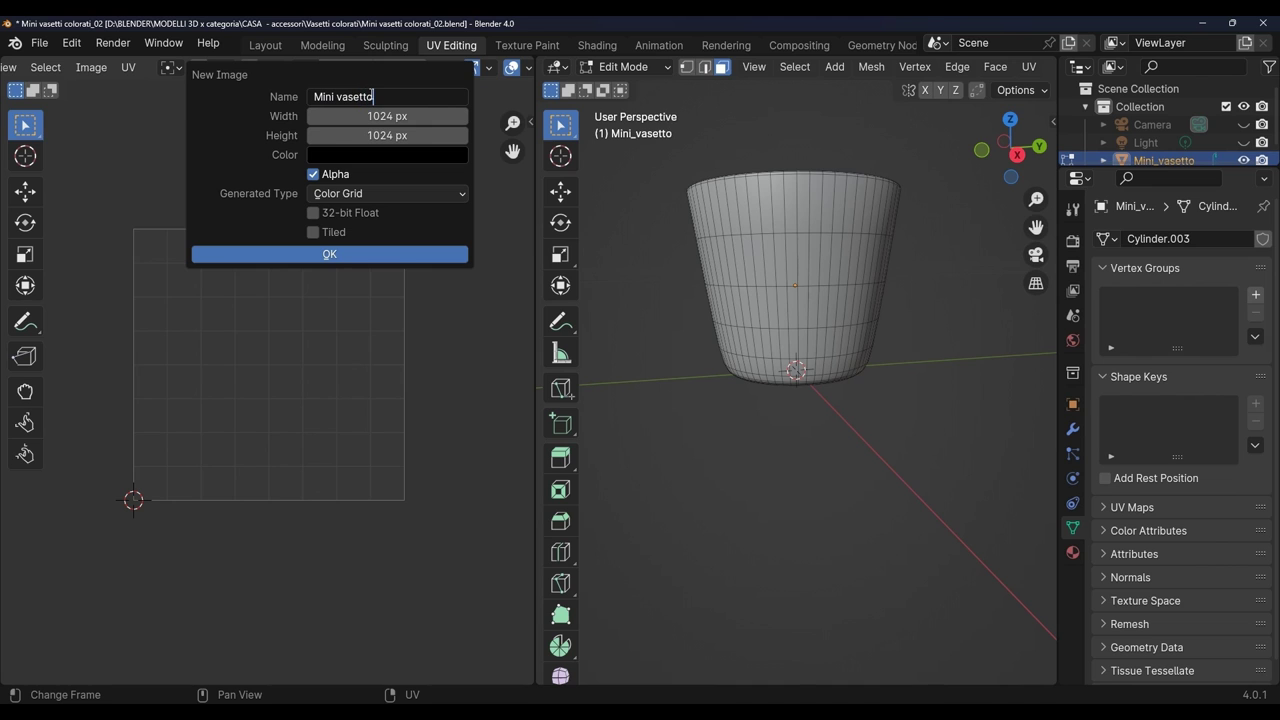
pyautogui.click(388, 193)
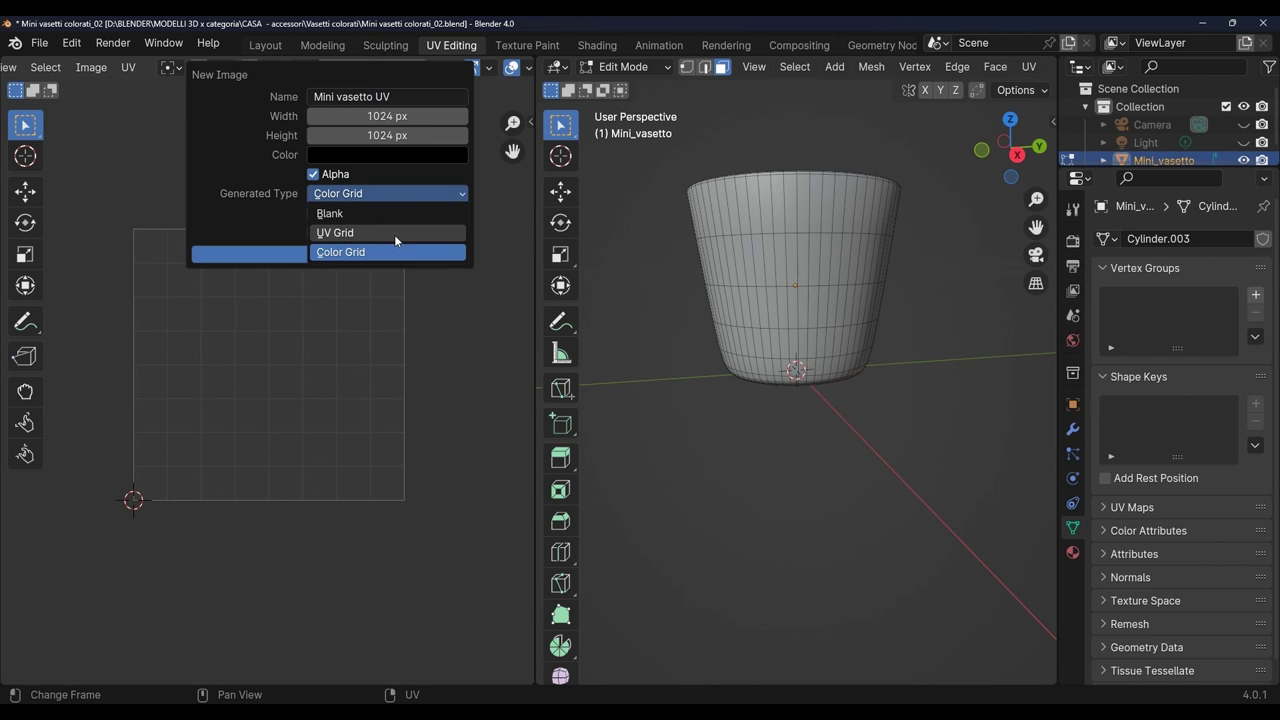
pyautogui.click(394, 234)
pyautogui.click(364, 254)
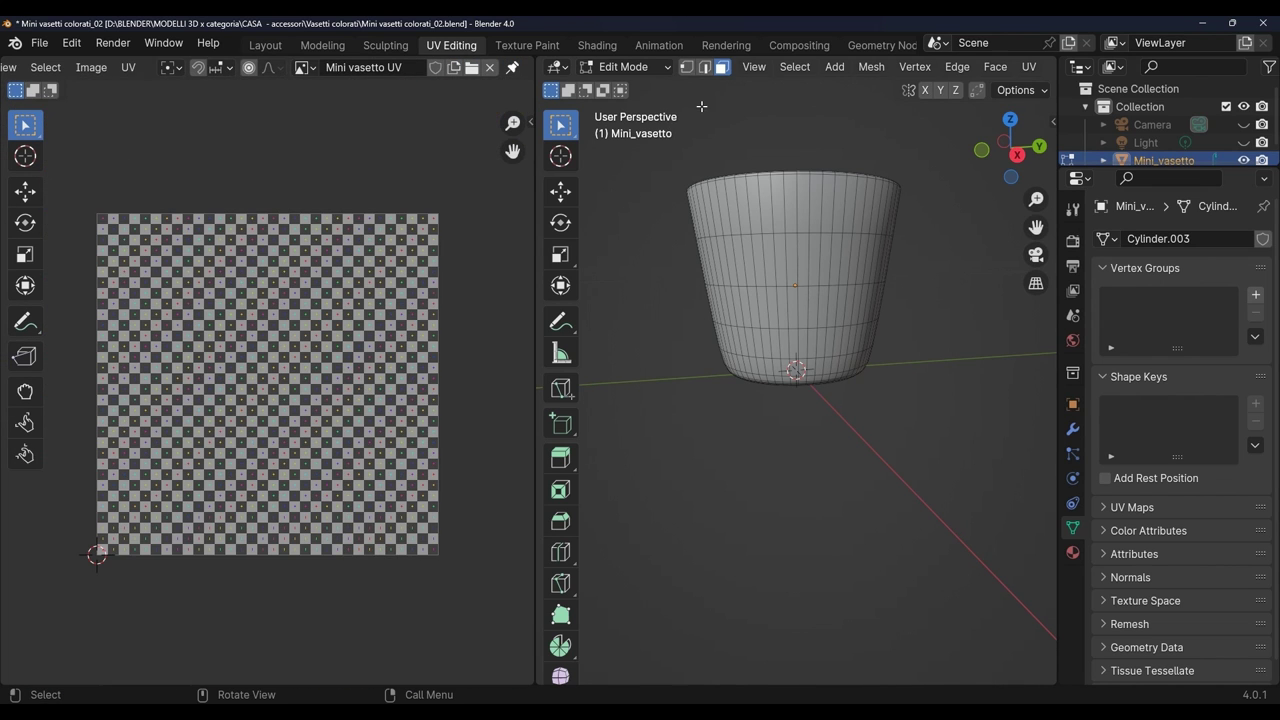
# In edge mode, mark the edge loop around the vase's base as a seam.
pyautogui.click(794, 67)
pyautogui.click(805, 87)
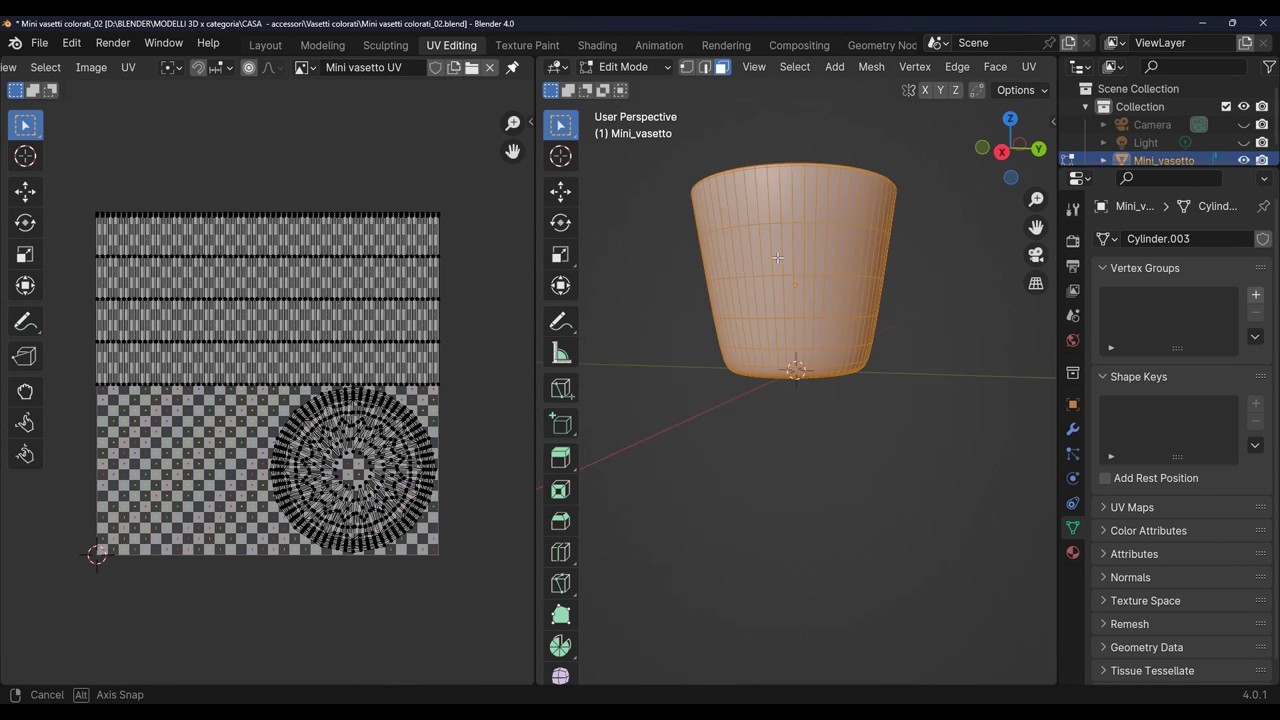
pyautogui.moveTo(849, 277); pyautogui.dragTo(840, 317, button='middle')
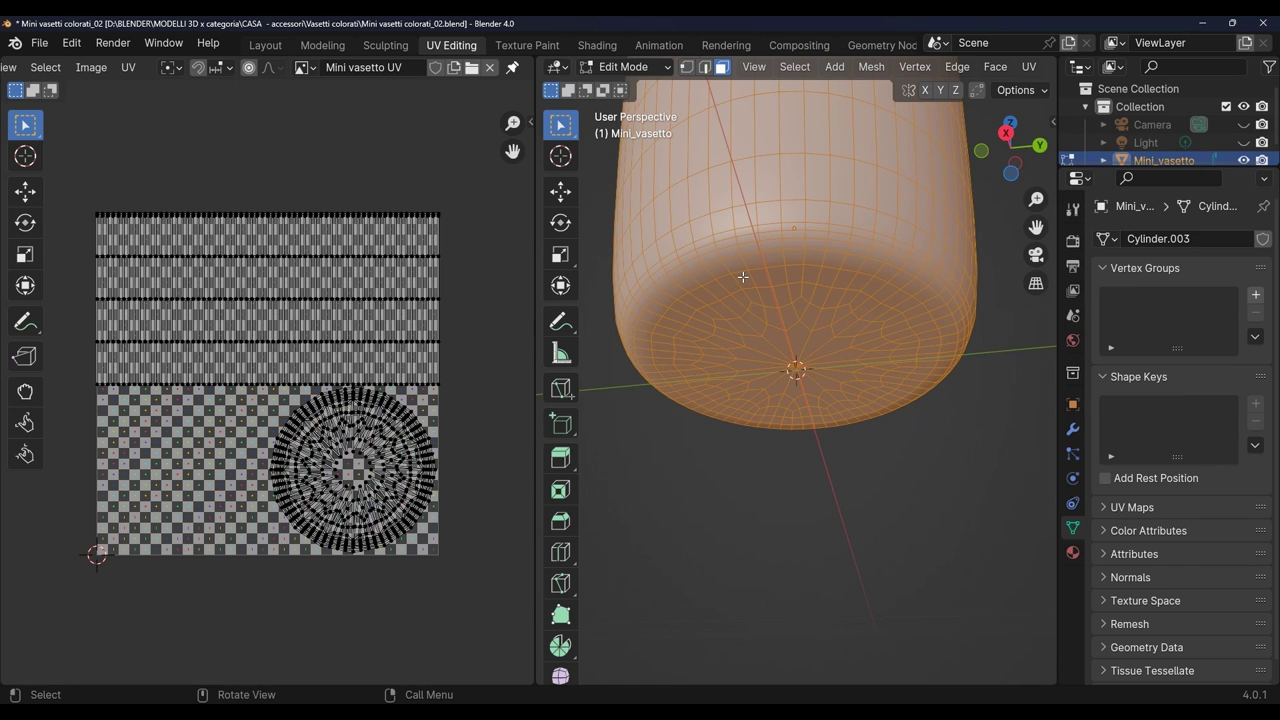
pyautogui.press('2')
pyautogui.moveTo(753, 263); pyautogui.dragTo(716, 103, button='middle')
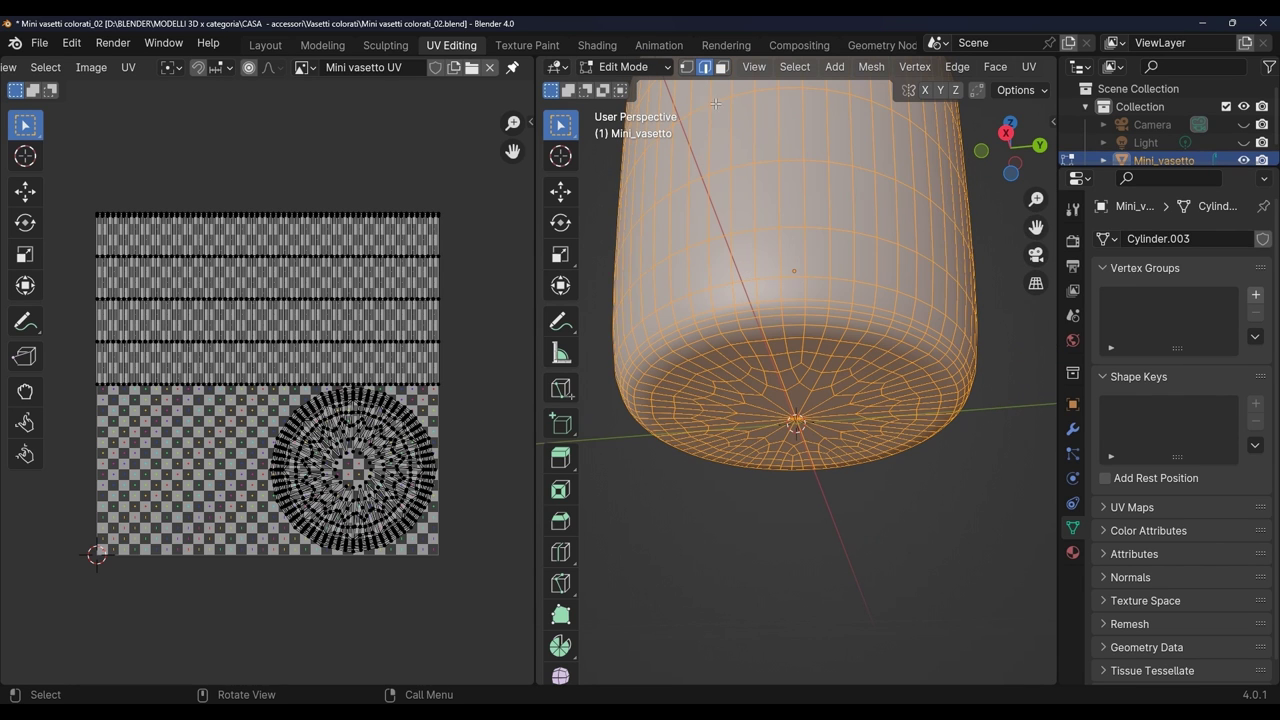
pyautogui.click(775, 323)
pyautogui.moveTo(775, 323); pyautogui.dragTo(774, 347, button='middle')
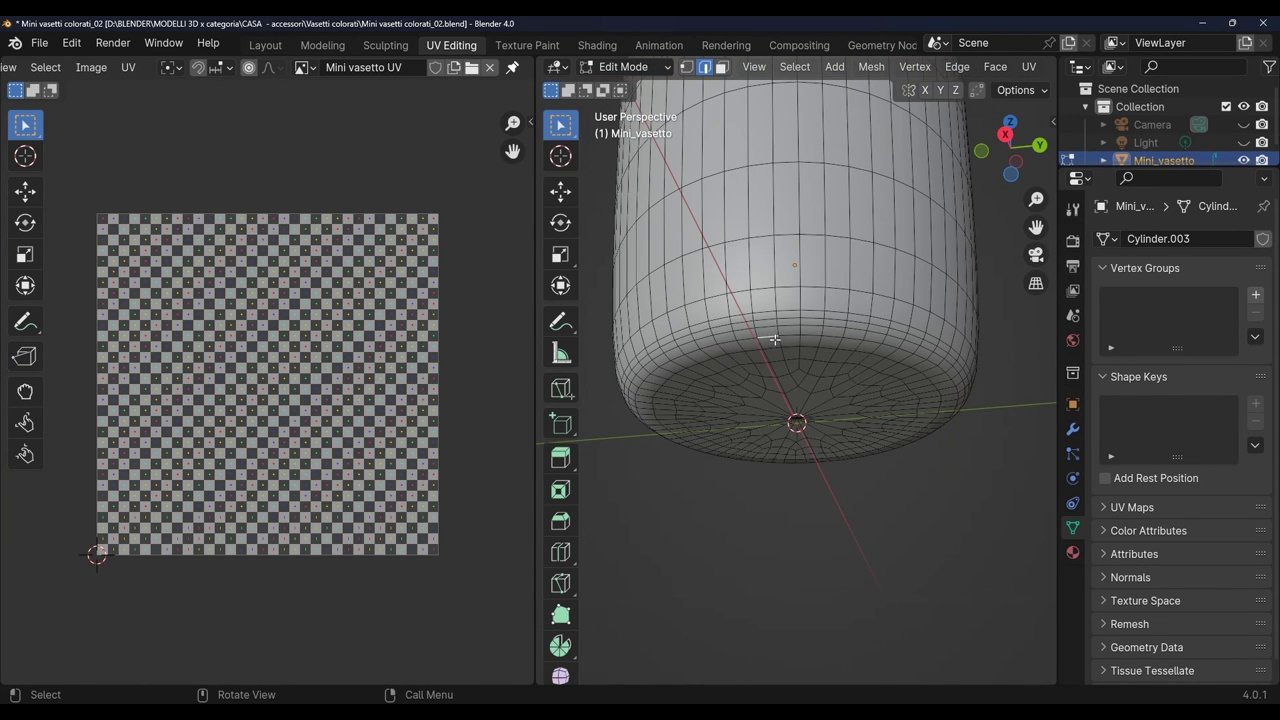
pyautogui.keyDown('alt'); pyautogui.click(791, 335); pyautogui.keyUp('alt')
pyautogui.click(957, 66)
pyautogui.click(1007, 384)
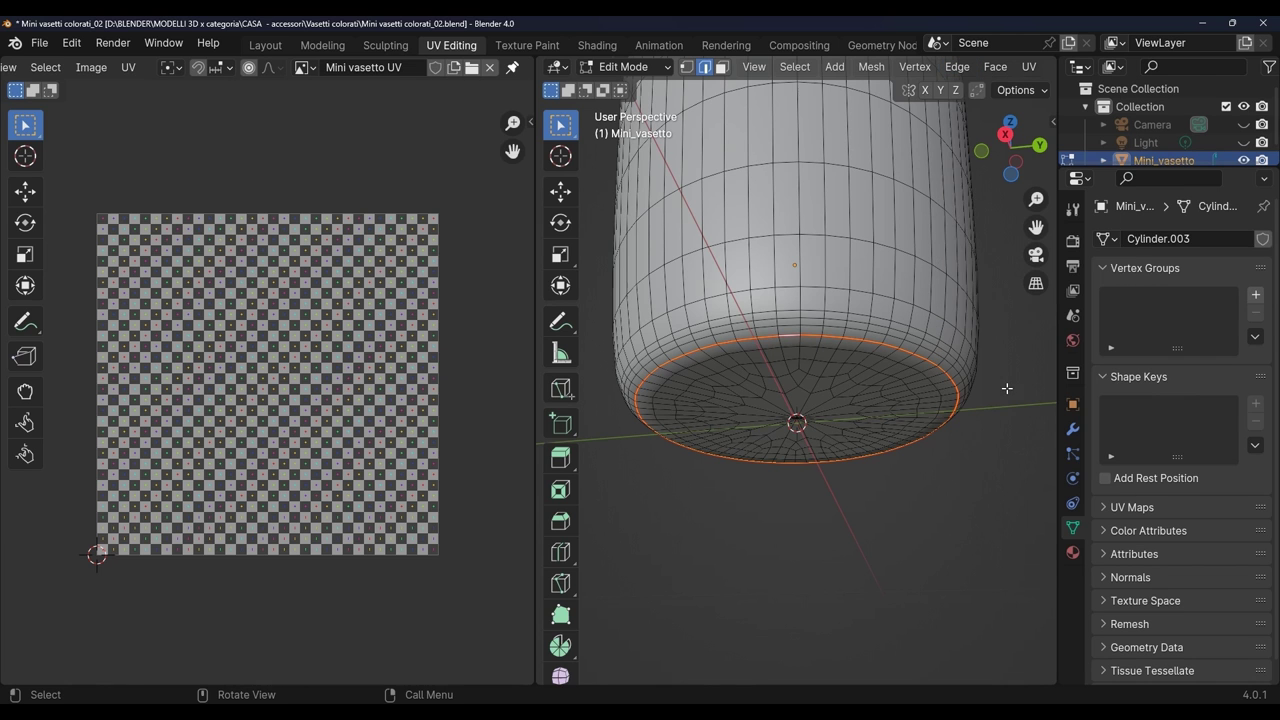
# Mark the edge loop around the vase's rim as a seam.
pyautogui.scroll(-2, 918, 256)
pyautogui.moveTo(918, 256); pyautogui.dragTo(786, 429, button='middle')
pyautogui.scroll(3, 786, 429)
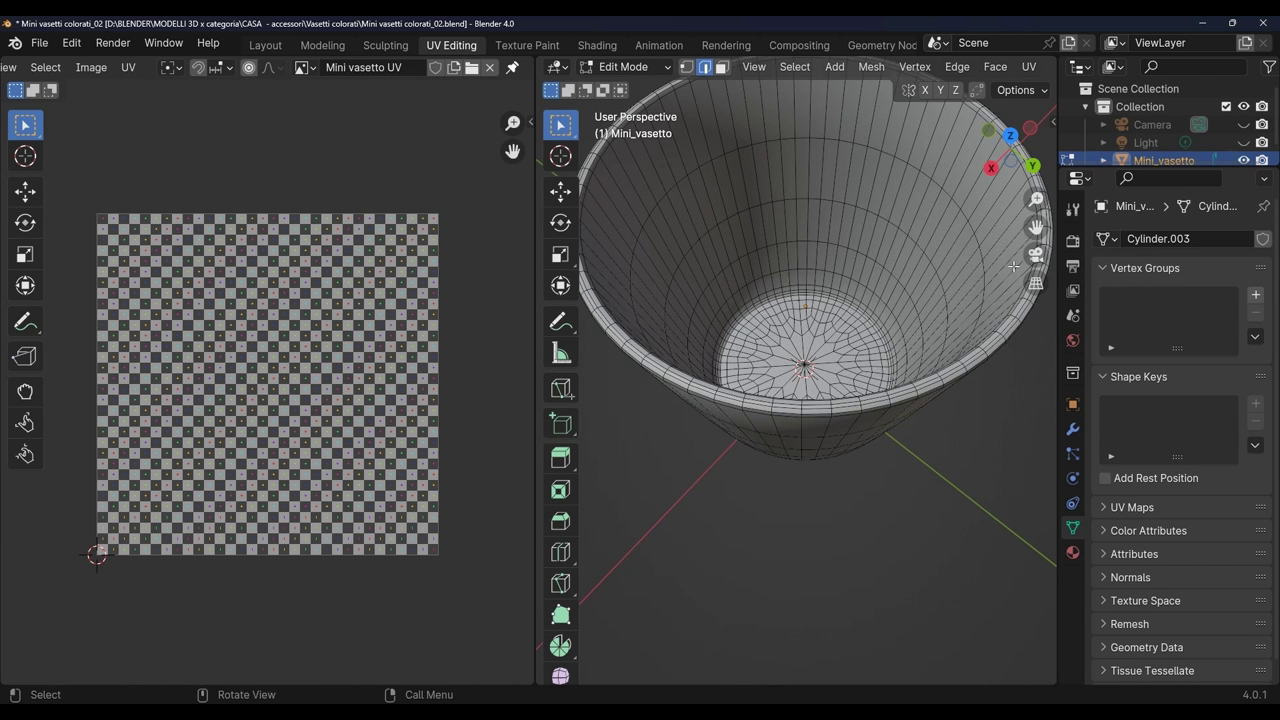
pyautogui.scroll(2, 738, 297)
pyautogui.keyDown('alt'); pyautogui.click(669, 199); pyautogui.keyUp('alt')
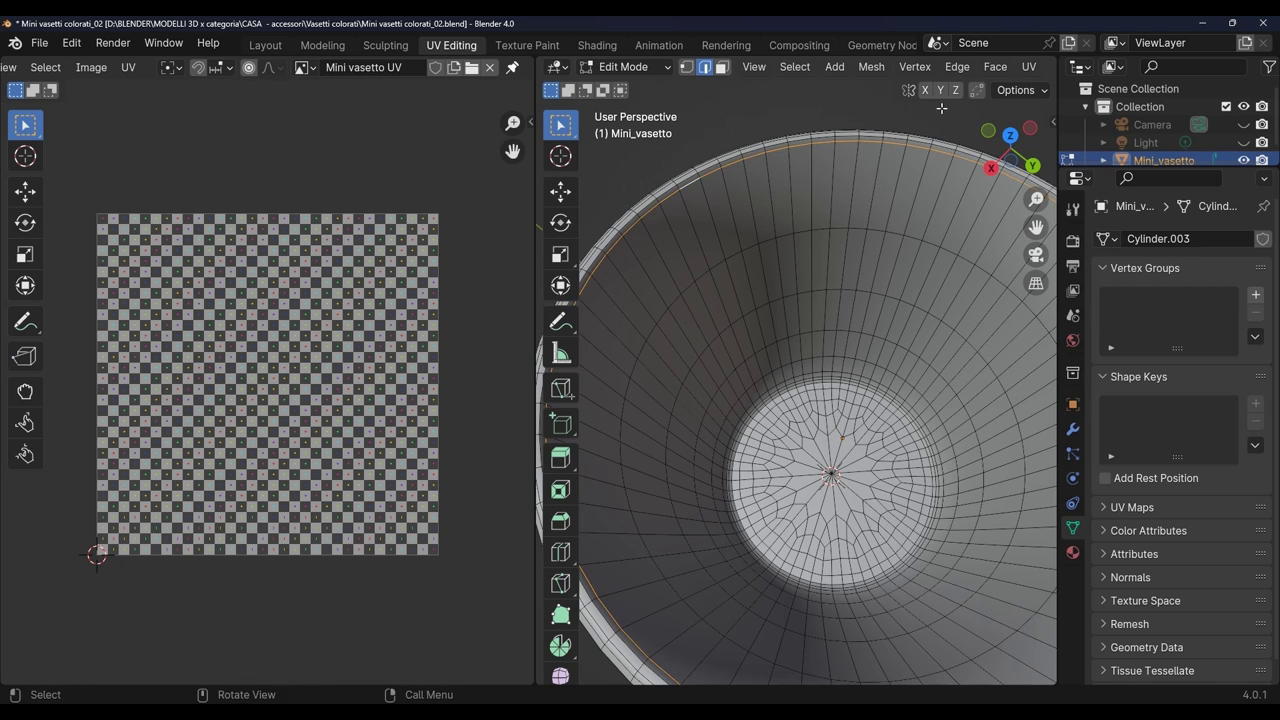
pyautogui.click(957, 66)
pyautogui.click(974, 385)
# Select the whole vase and unwrap it using the base and rim seams.
pyautogui.scroll(-3, 974, 385)
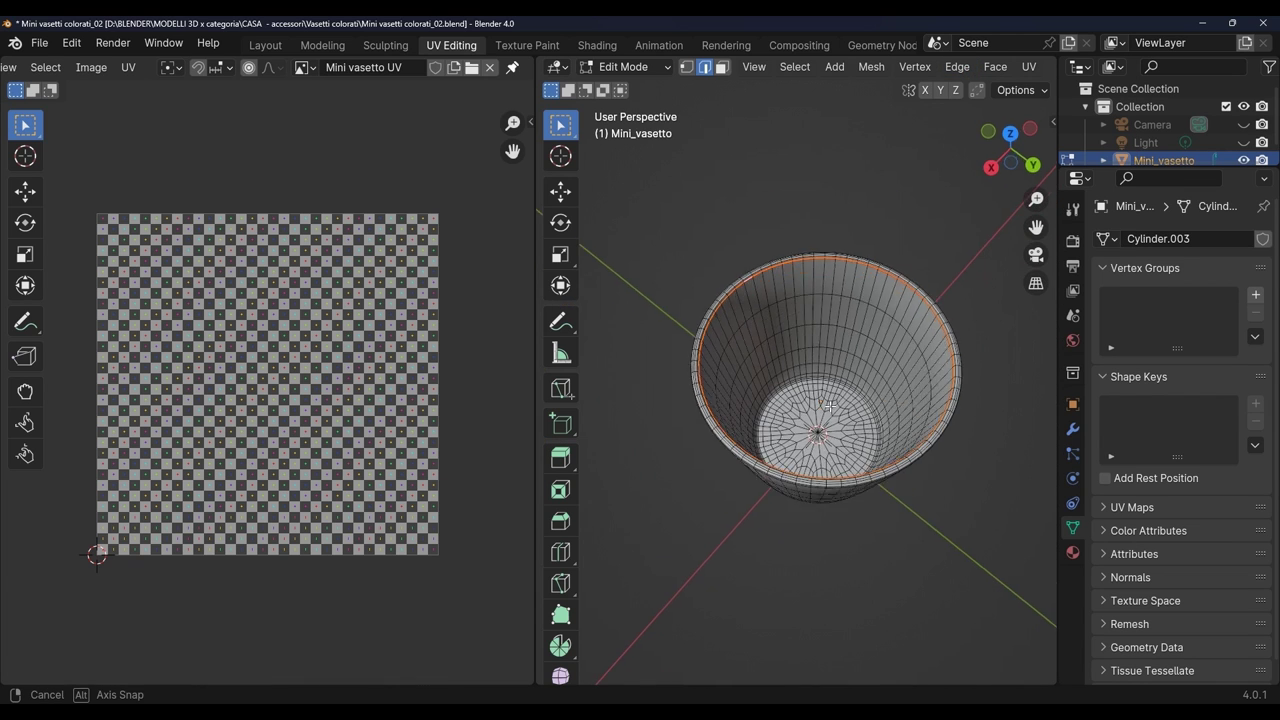
pyautogui.moveTo(974, 385); pyautogui.dragTo(757, 134, button='middle')
pyautogui.click(795, 66)
pyautogui.click(821, 90)
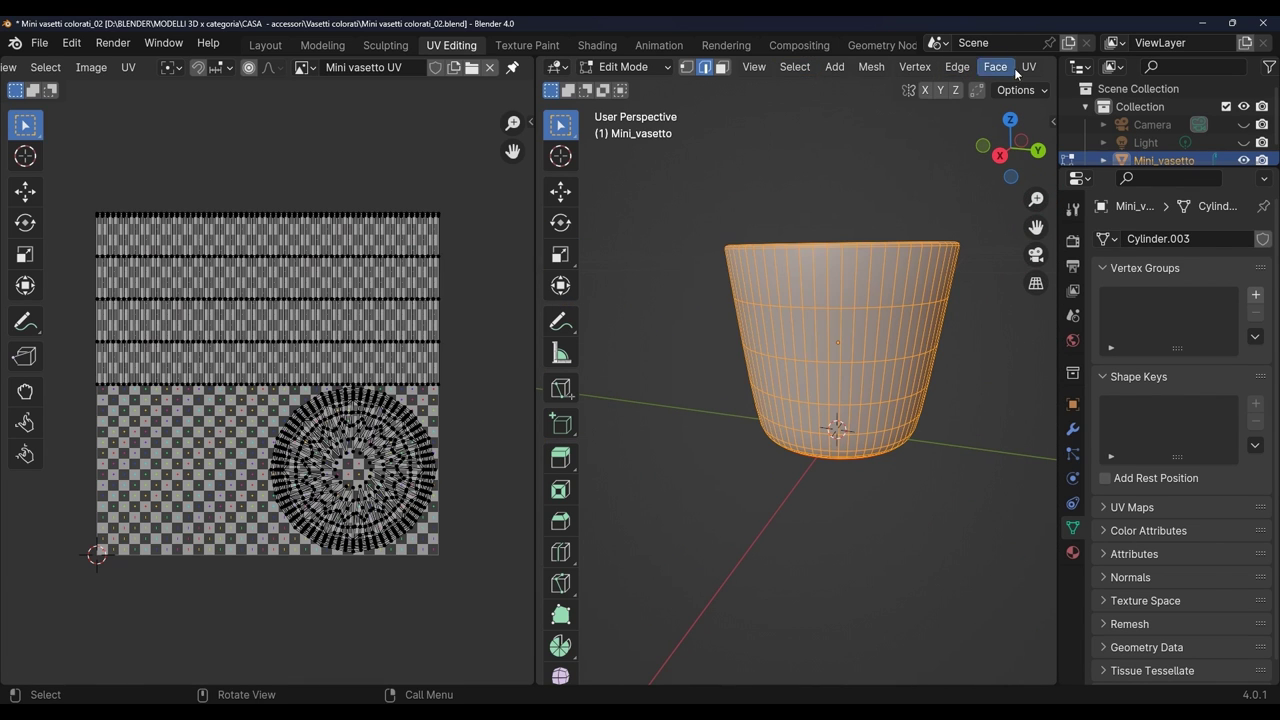
pyautogui.click(1029, 66)
pyautogui.click(1045, 88)
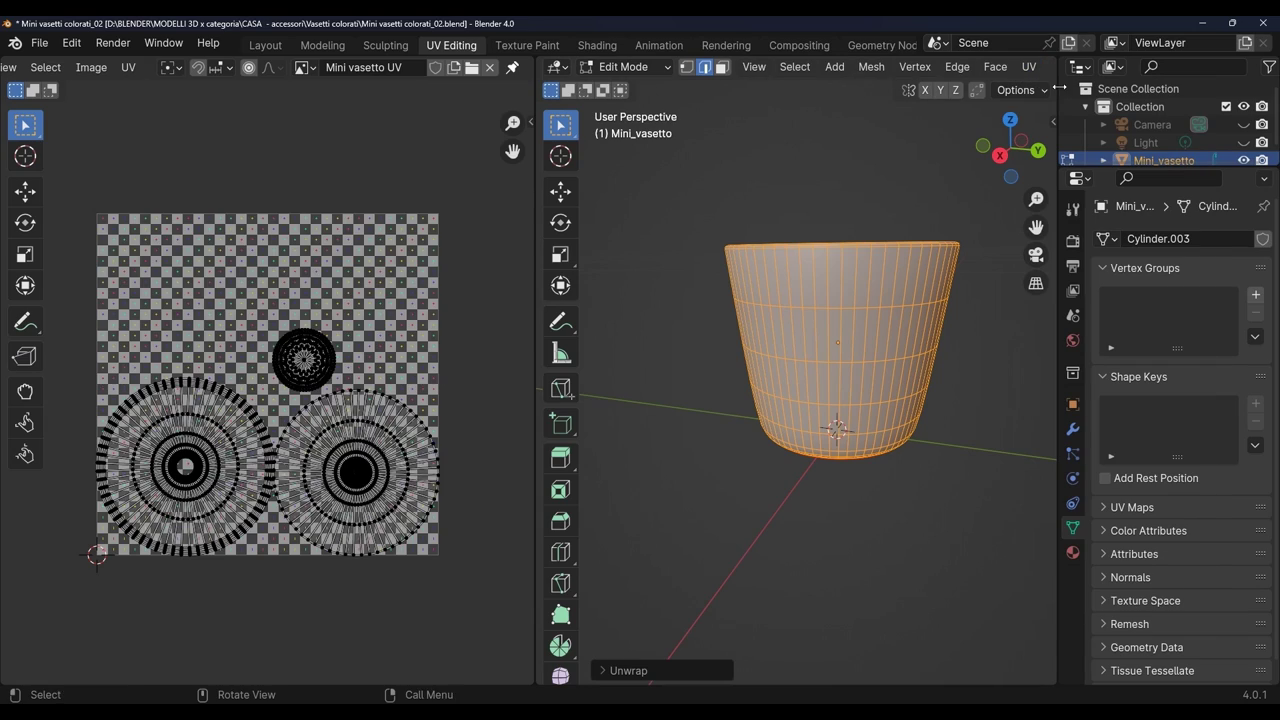
pyautogui.scroll(3, 454, 464)
pyautogui.scroll(-2, 454, 464)
pyautogui.scroll(1, 455, 470)
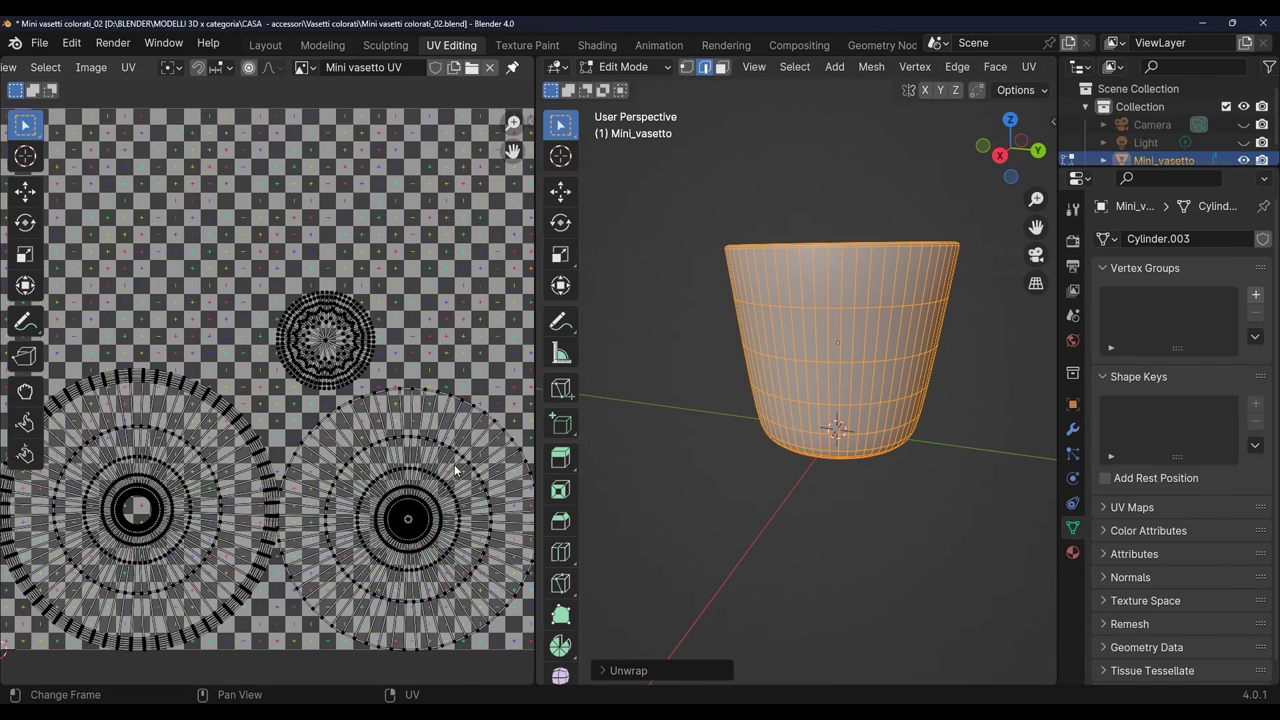
# Undo the unwrap and clear the seams, restoring the original strip-and-disc UV layout.
pyautogui.hotkey('ctrl', 'z')
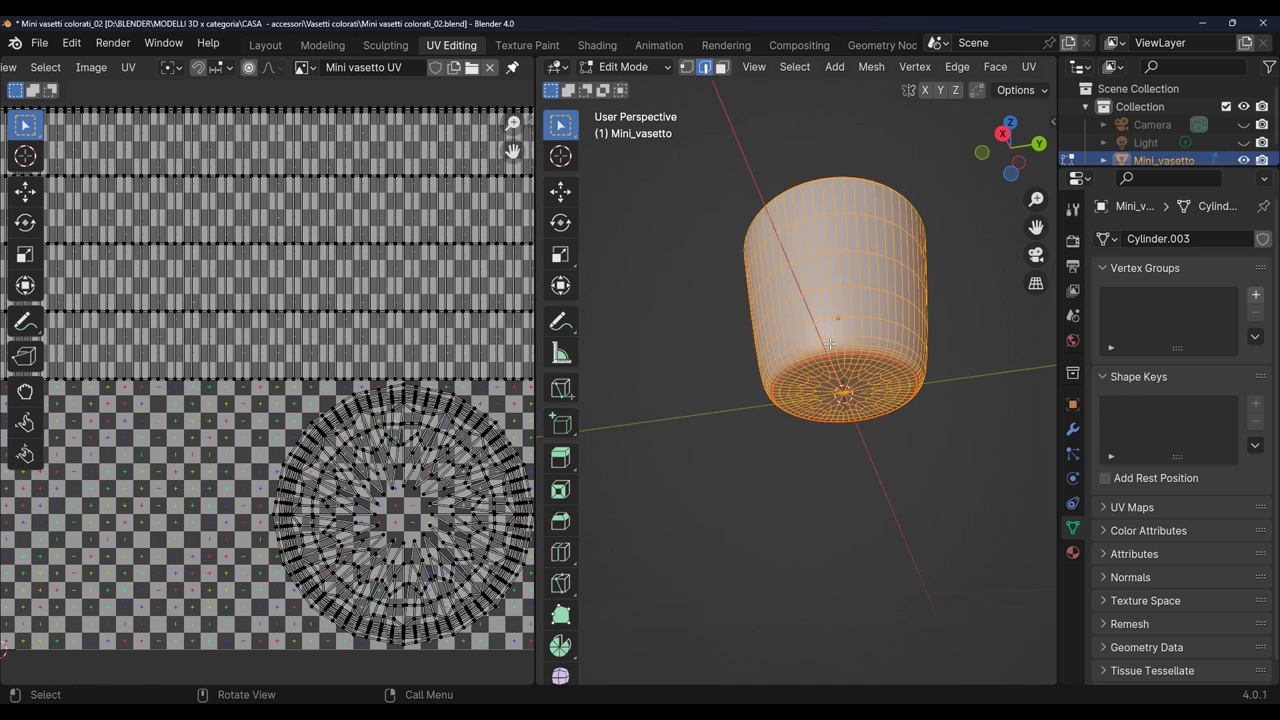
pyautogui.moveTo(912, 349); pyautogui.dragTo(900, 260, button='middle')
pyautogui.scroll(2, 792, 362)
pyautogui.scroll(-2, 415, 368)
pyautogui.click(960, 68)
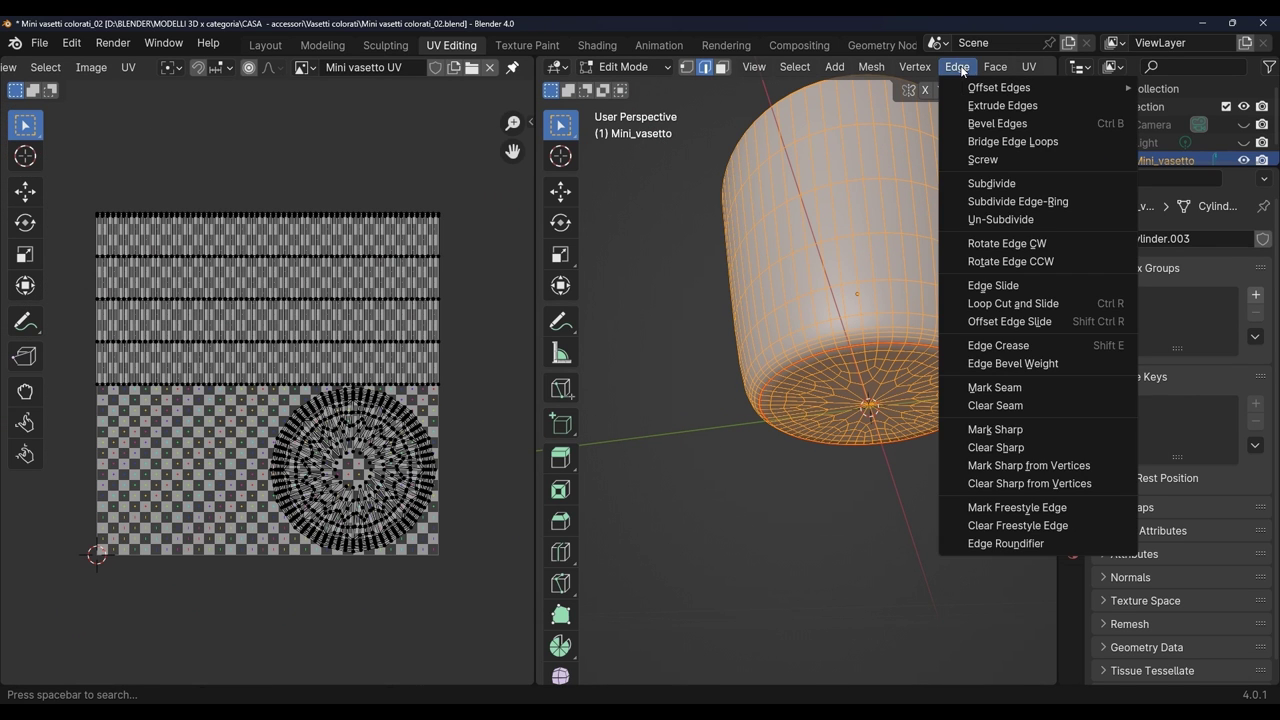
pyautogui.click(1000, 447)
pyautogui.scroll(-2, 830, 330)
pyautogui.scroll(3, 413, 470)
pyautogui.scroll(-1, 413, 470)
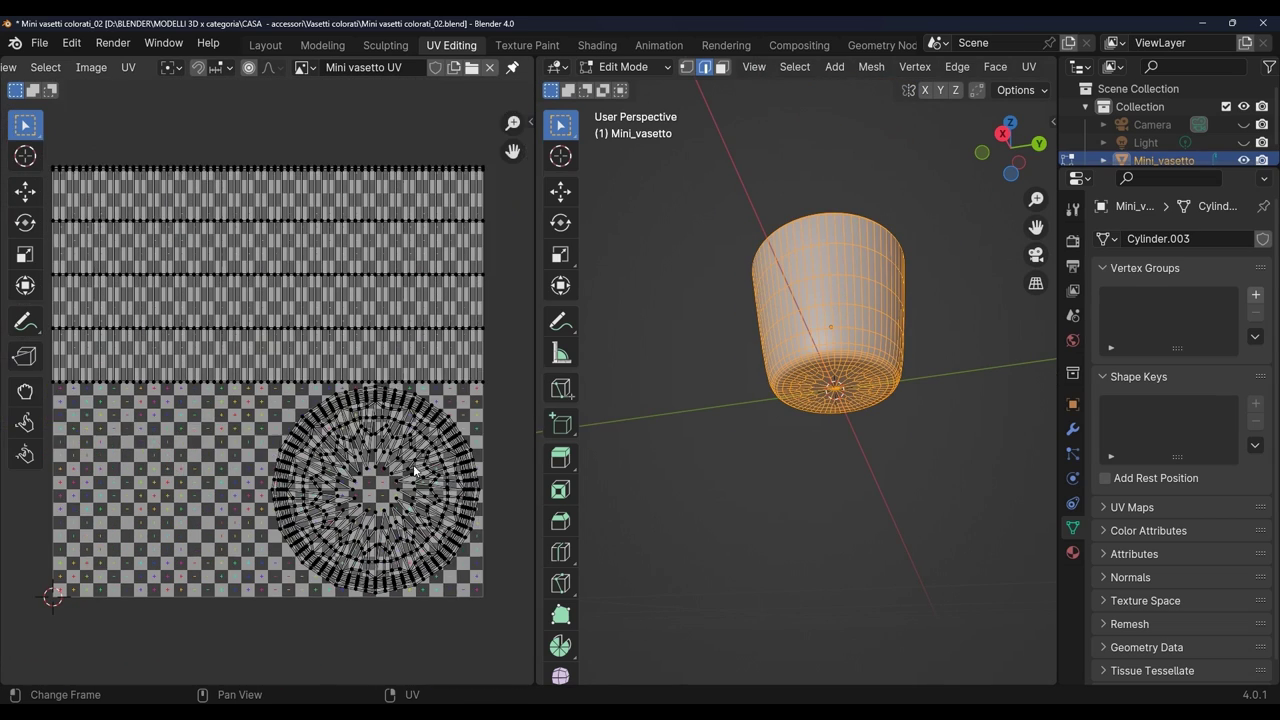
pyautogui.moveTo(800, 600)
pyautogui.mouseDown(button='middle')
pyautogui.moveTo(797, 533)
pyautogui.moveTo(785, 615)
pyautogui.mouseUp(button='middle')
pyautogui.scroll(-1, 479, 490)
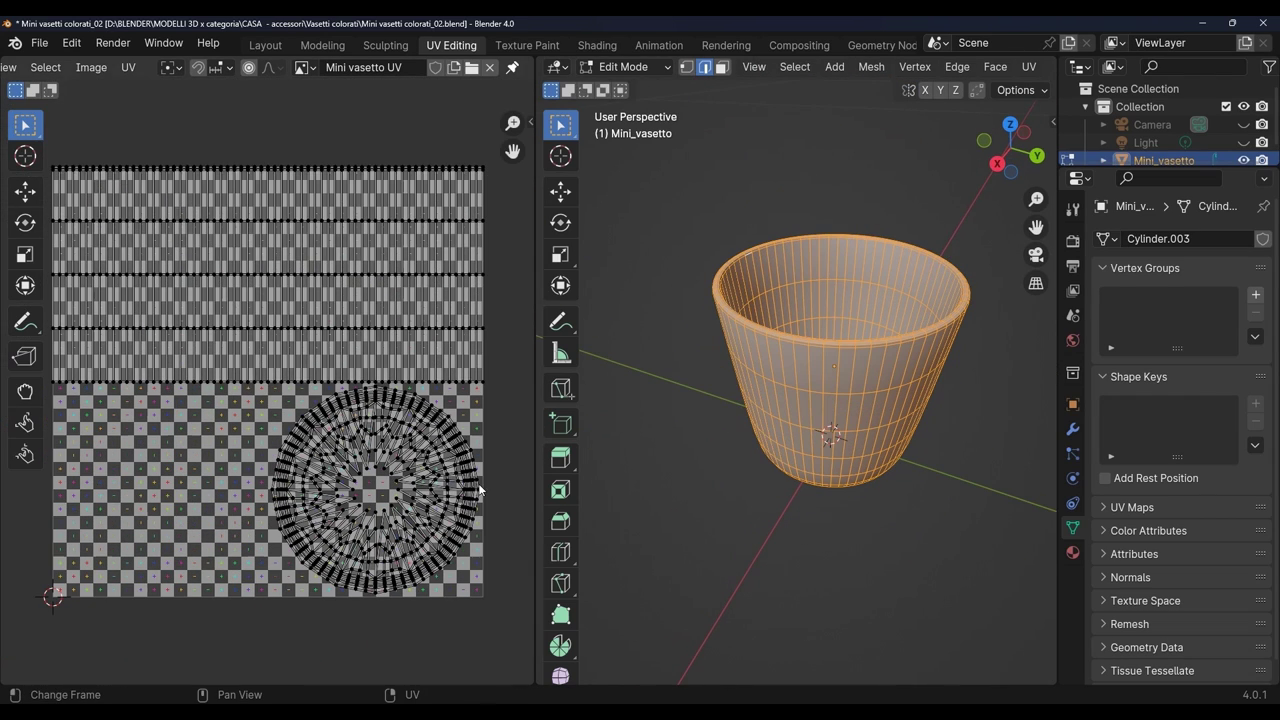
pyautogui.click(91, 67)
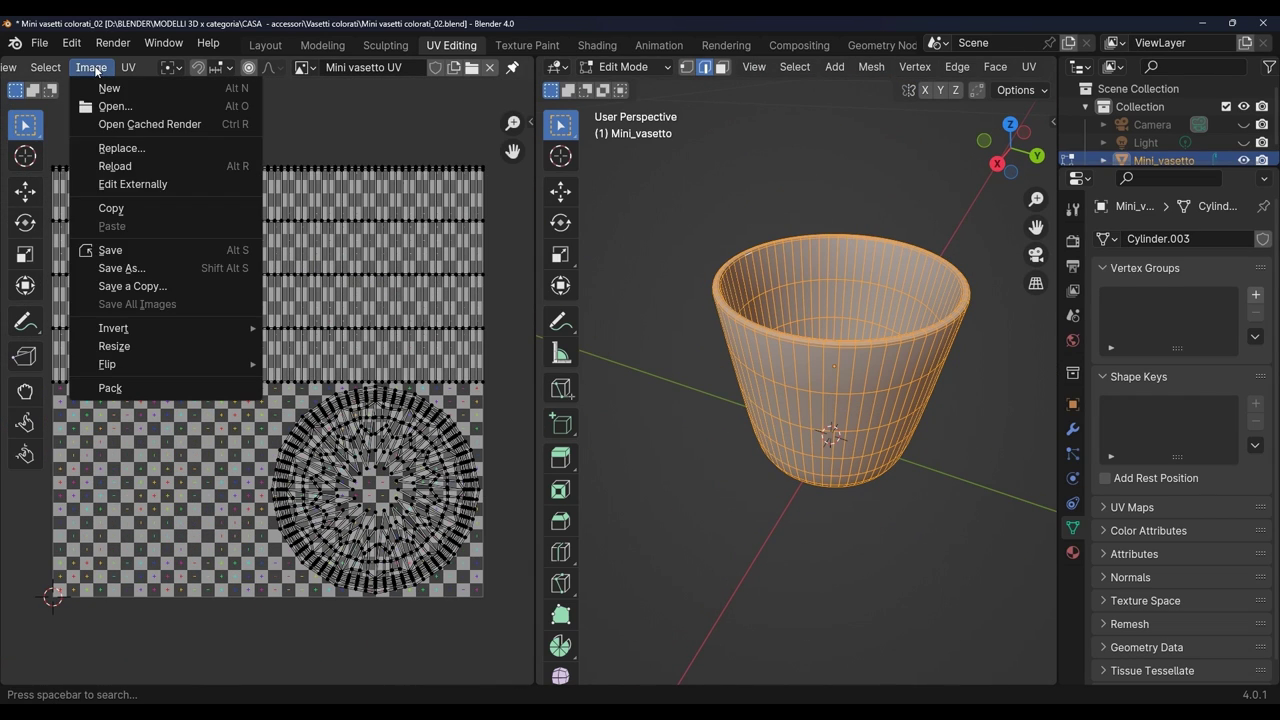
# Save the UV grid as Mini vasetto UV.png in the textures folder, then return to Layout.
pyautogui.click(134, 269)
pyautogui.click(580, 397)
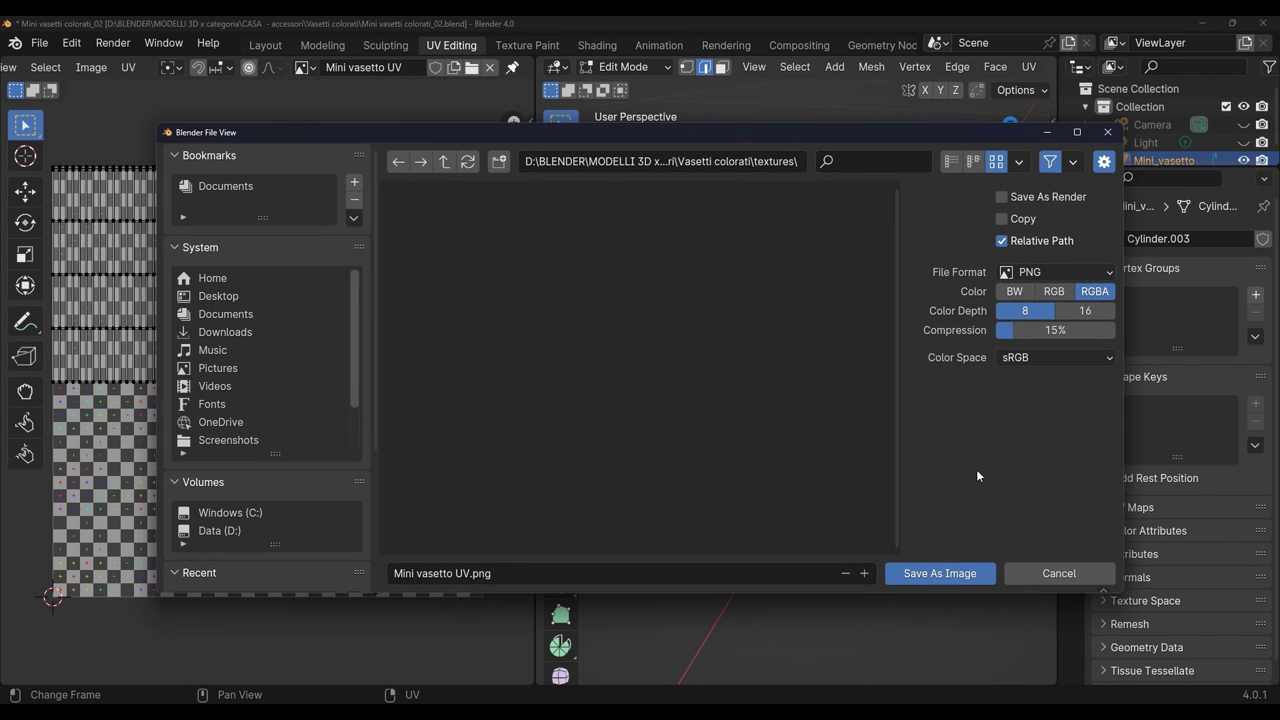
pyautogui.click(945, 574)
pyautogui.scroll(3, 300, 350)
pyautogui.scroll(-4, 300, 350)
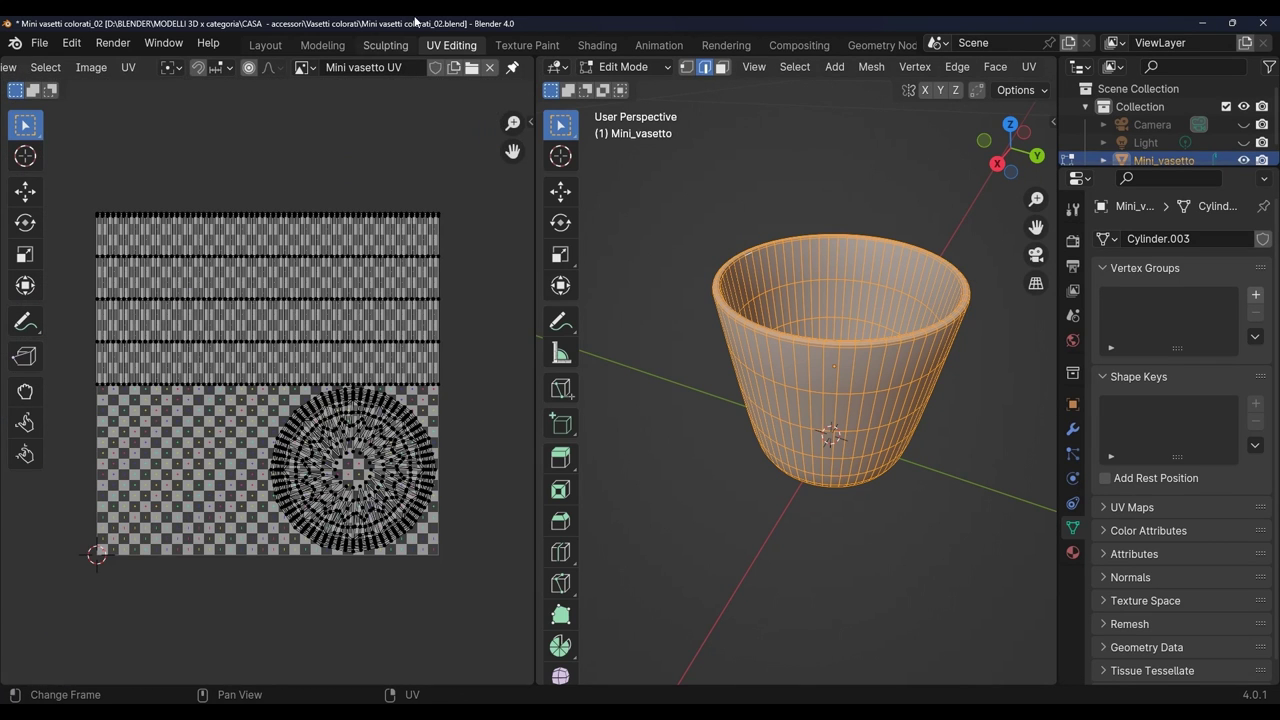
pyautogui.click(266, 46)
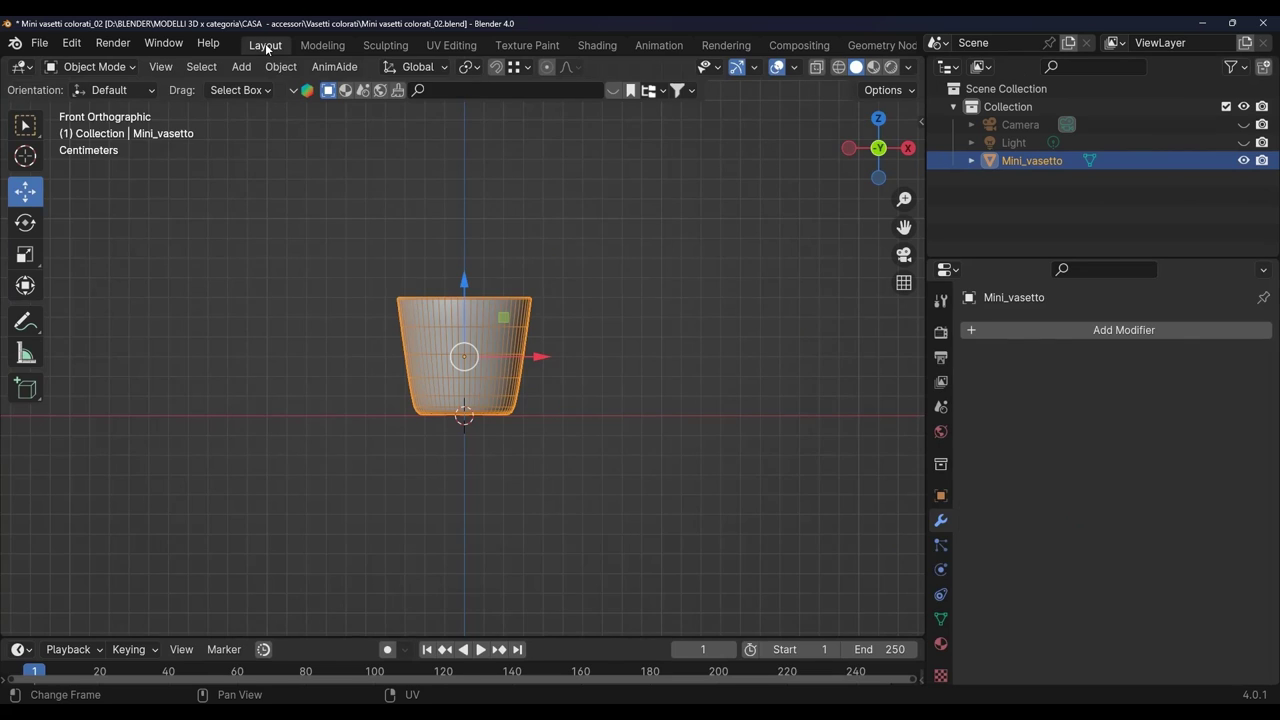
# Create a new vase material named 'Texture mini vasetto' and give it a fake user.
pyautogui.click(940, 643)
pyautogui.moveTo(1040, 262); pyautogui.dragTo(1040, 185)
pyautogui.moveTo(824, 451)
pyautogui.mouseDown(button='middle')
pyautogui.moveTo(755, 323)
pyautogui.moveTo(800, 400)
pyautogui.mouseUp(button='middle')
pyautogui.click(1000, 328)
pyautogui.doubleClick(1074, 328)
pyautogui.write('Texture mini vase')
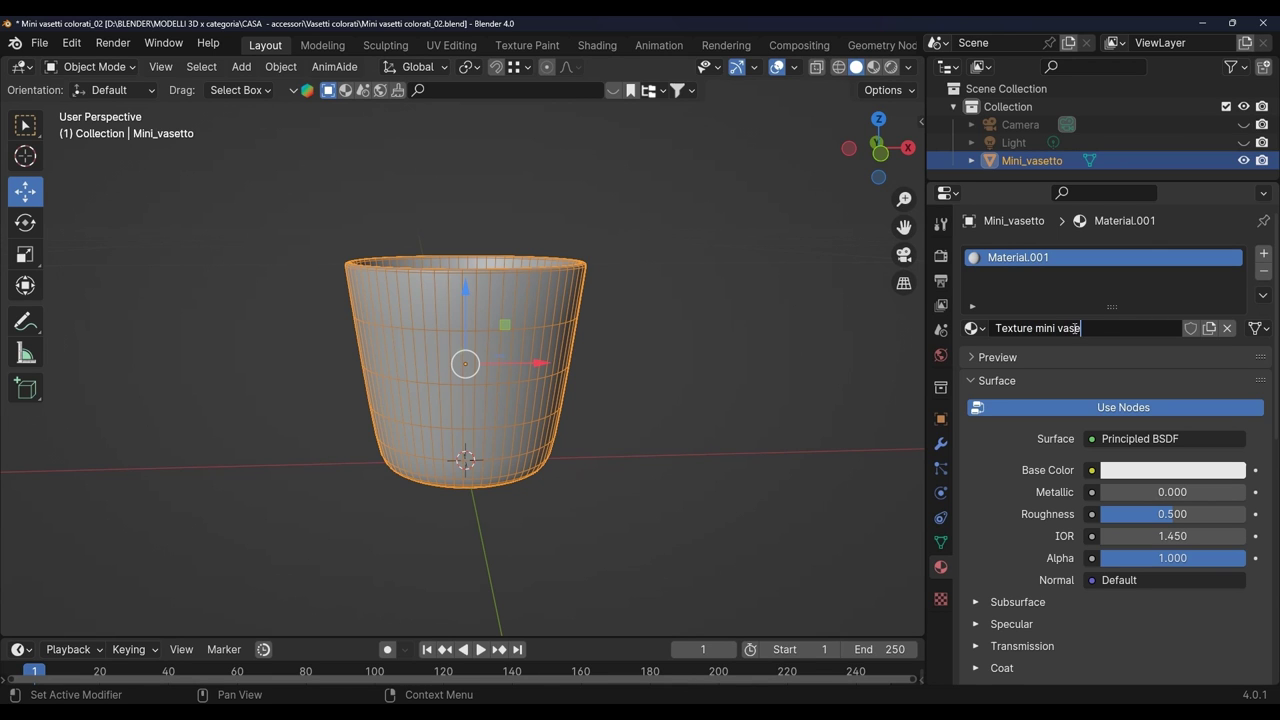
pyautogui.write('tto')
pyautogui.press('Return')
pyautogui.click(1190, 328)
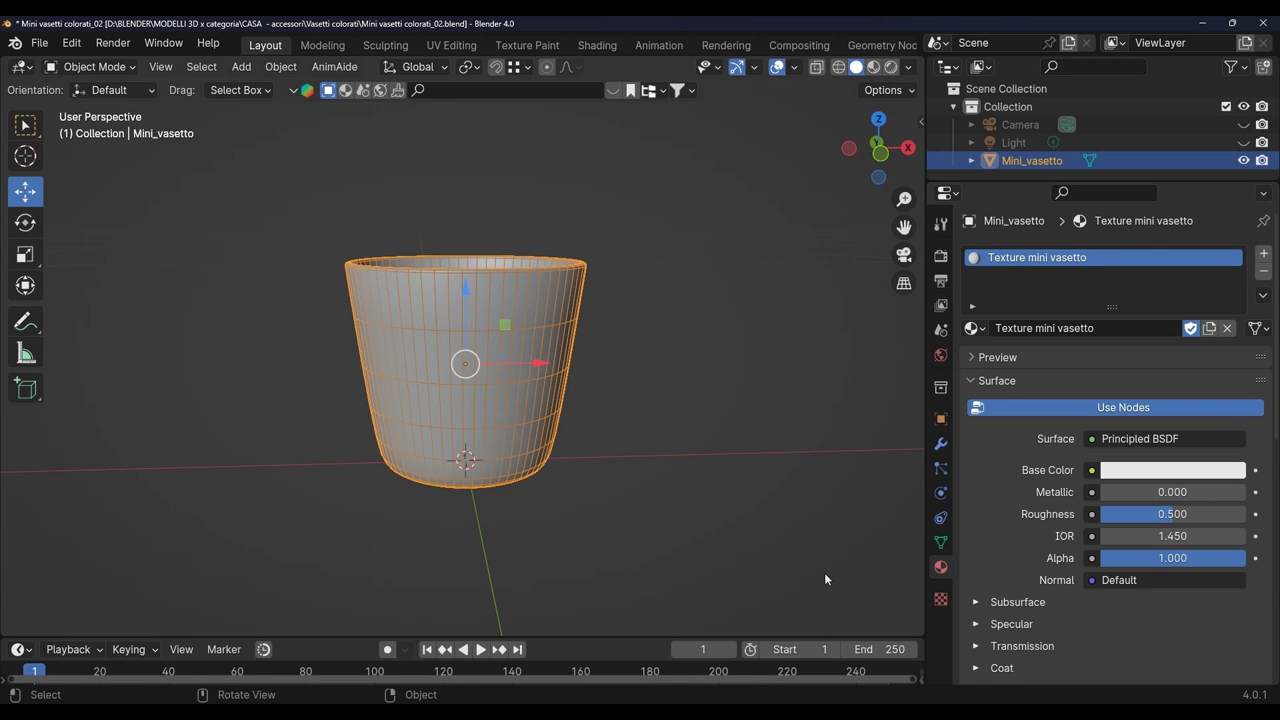
# Turn the enlarged bottom timeline area into a Shader Editor showing the material nodes.
pyautogui.moveTo(800, 637); pyautogui.dragTo(773, 360)
pyautogui.click(20, 372)
pyautogui.click(62, 539)
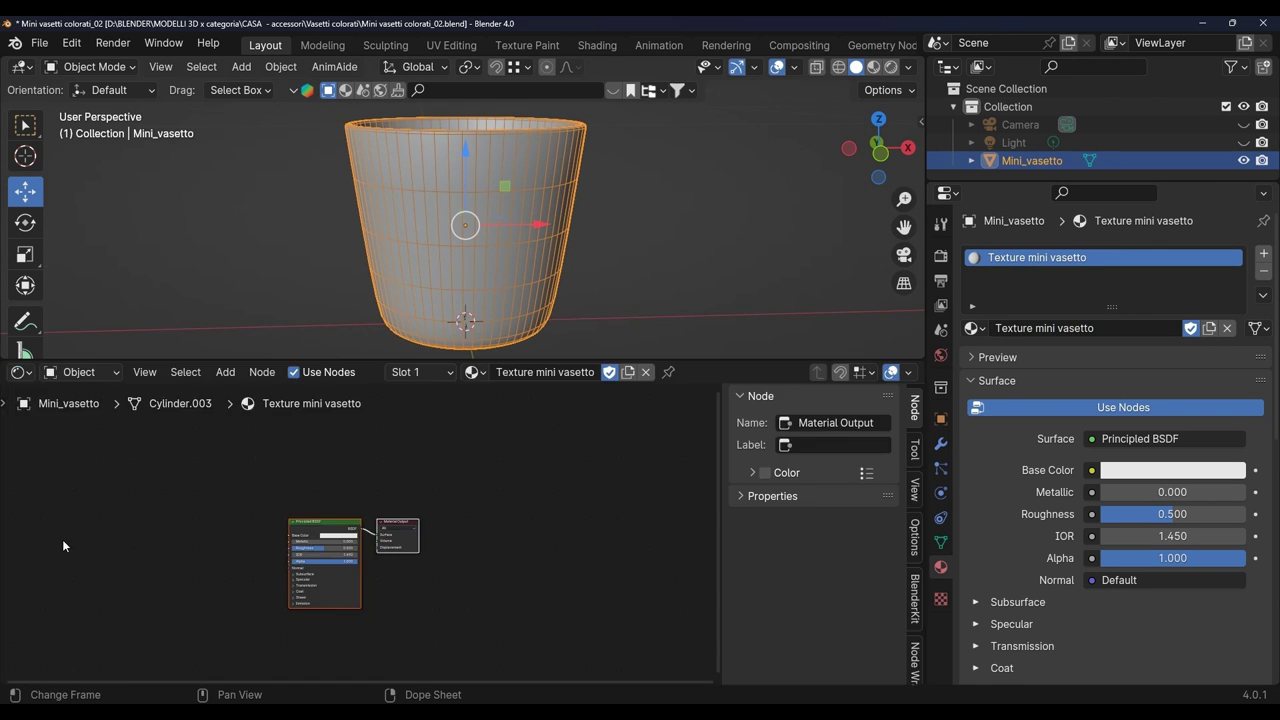
pyautogui.scroll(2, 388, 612)
pyautogui.press('n')
pyautogui.moveTo(626, 584); pyautogui.dragTo(694, 575, button='middle')
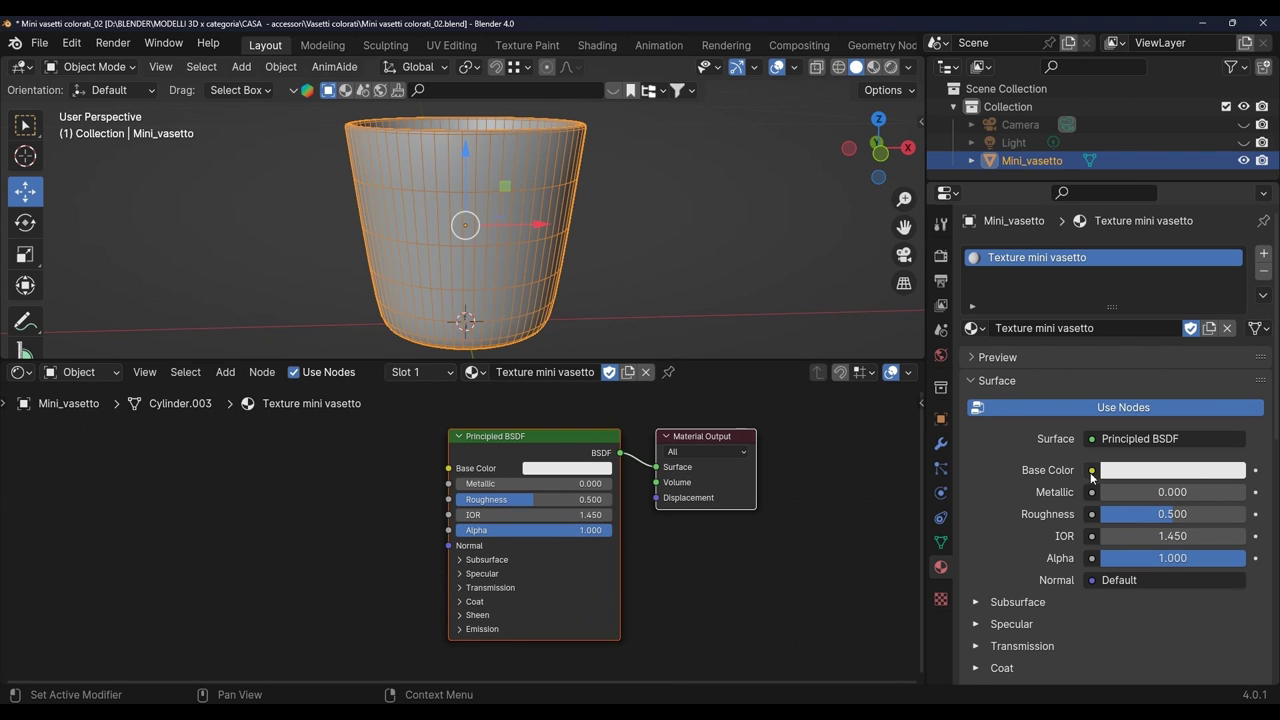
# Feed Base Color from an Image Texture node using Mini vasetto UV, viewed in Material Preview.
pyautogui.click(1133, 440)
pyautogui.click(1092, 472)
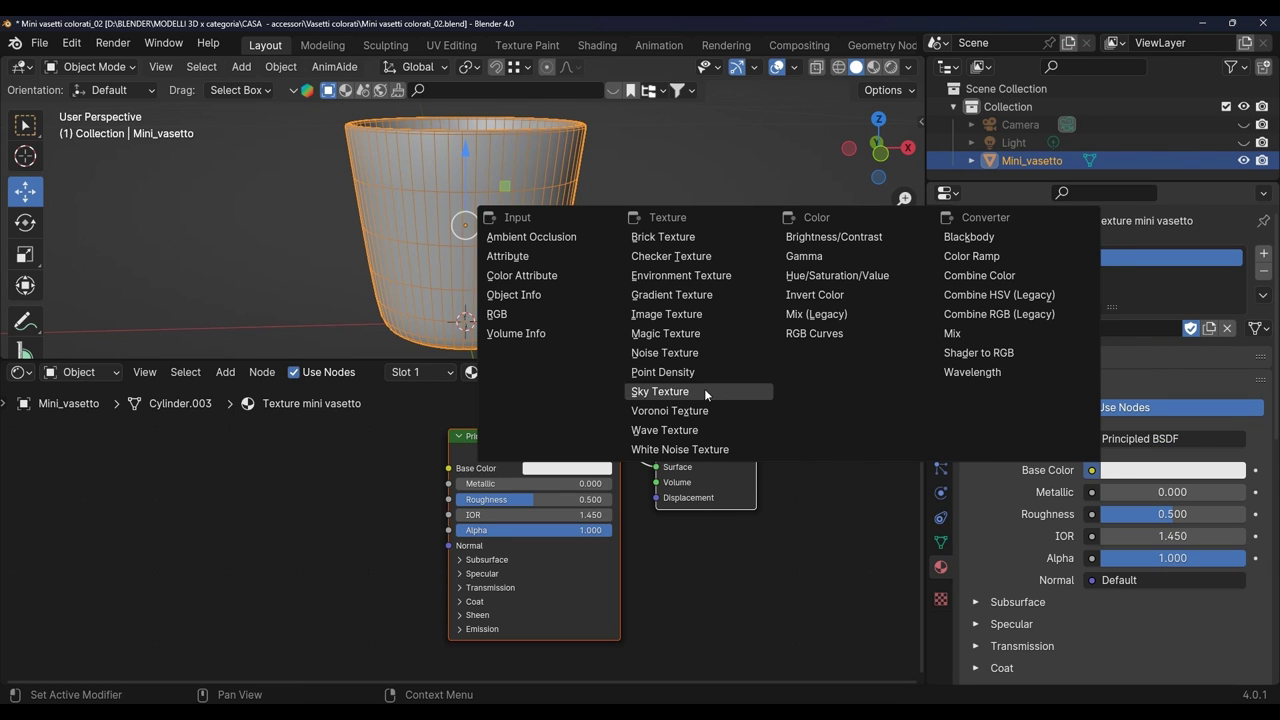
pyautogui.click(225, 372)
pyautogui.moveTo(660, 391)
pyautogui.click(390, 342)
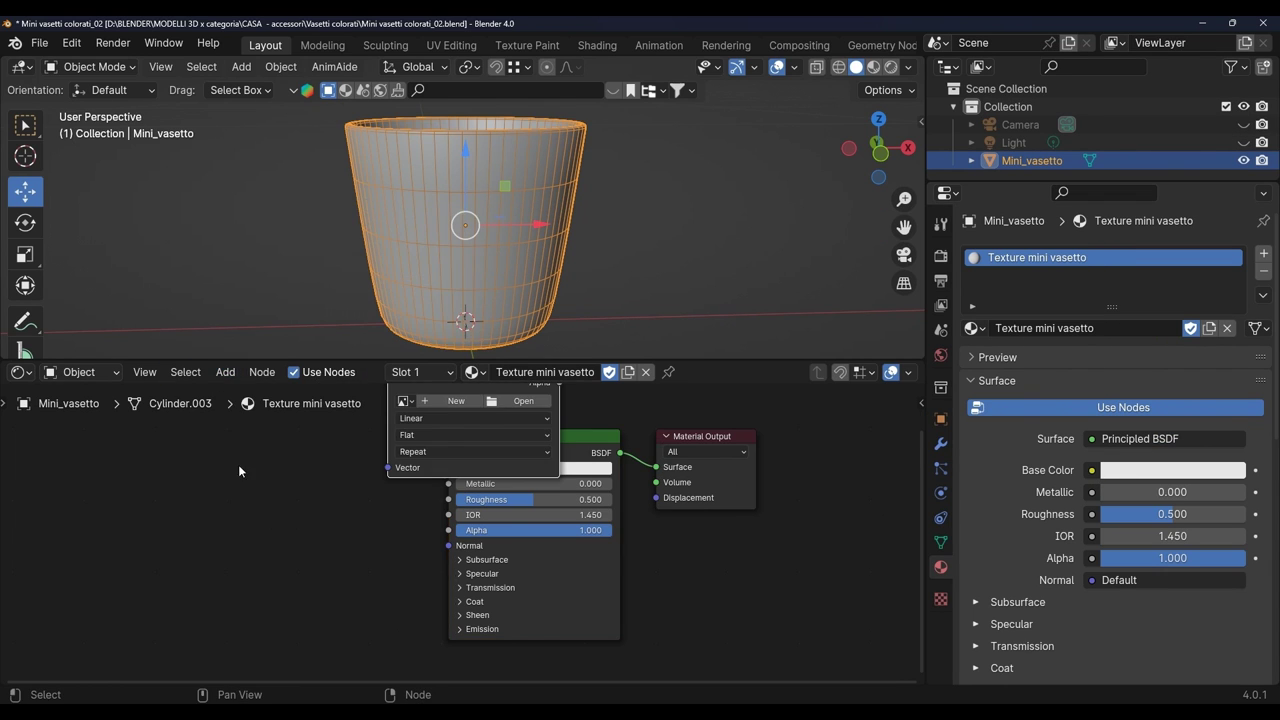
pyautogui.scroll(-1, 487, 517)
pyautogui.click(370, 485)
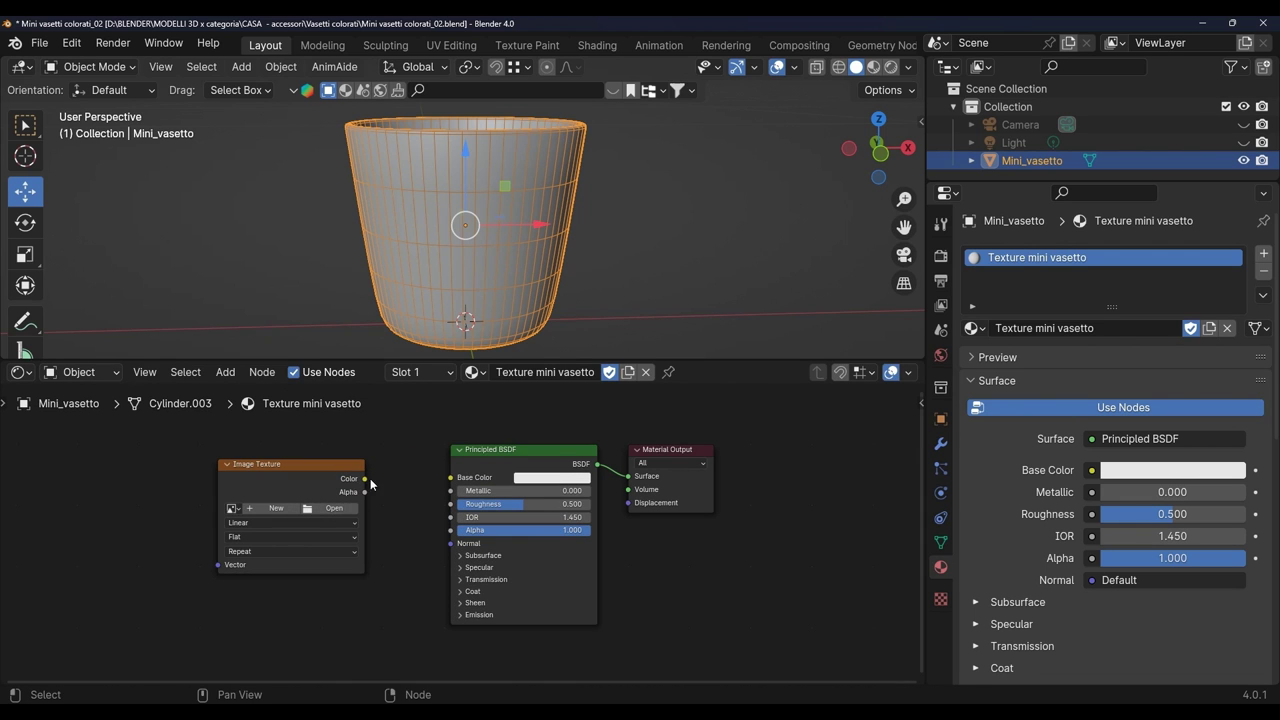
pyautogui.moveTo(366, 478); pyautogui.dragTo(452, 477)
pyautogui.scroll(3, 480, 600)
pyautogui.click(325, 528)
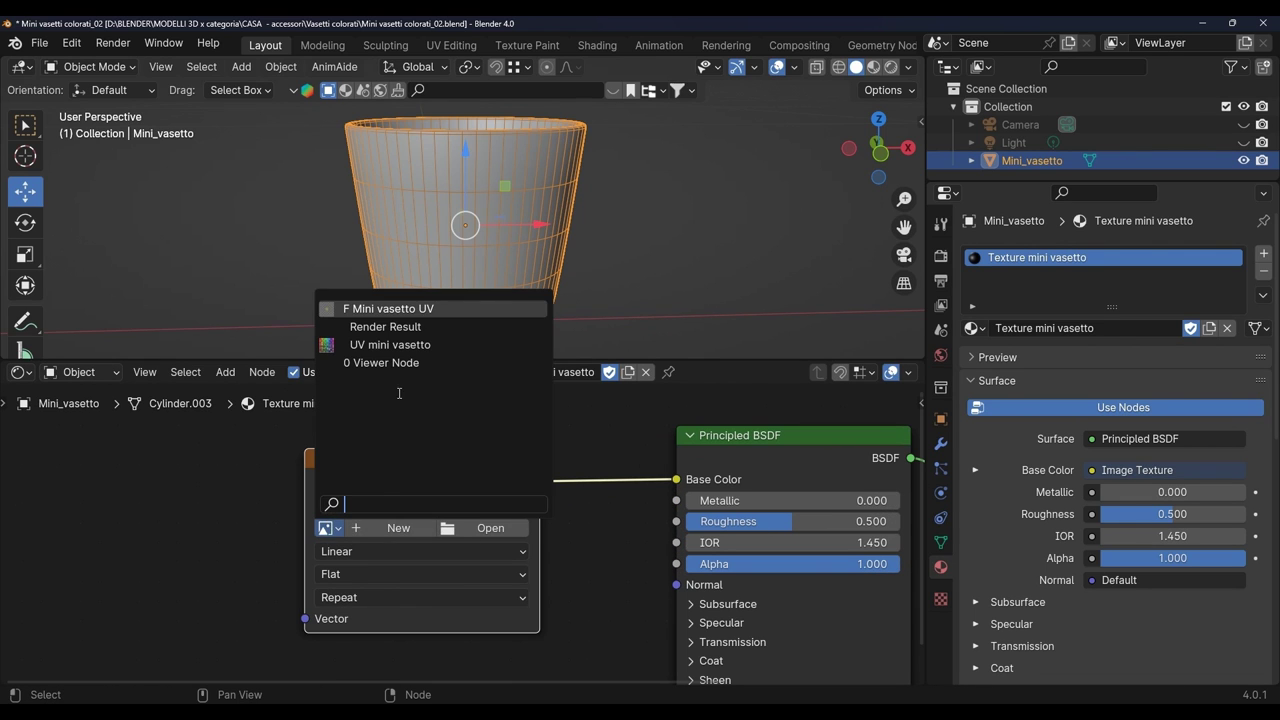
pyautogui.click(390, 308)
pyautogui.scroll(-2, 480, 550)
pyautogui.click(873, 67)
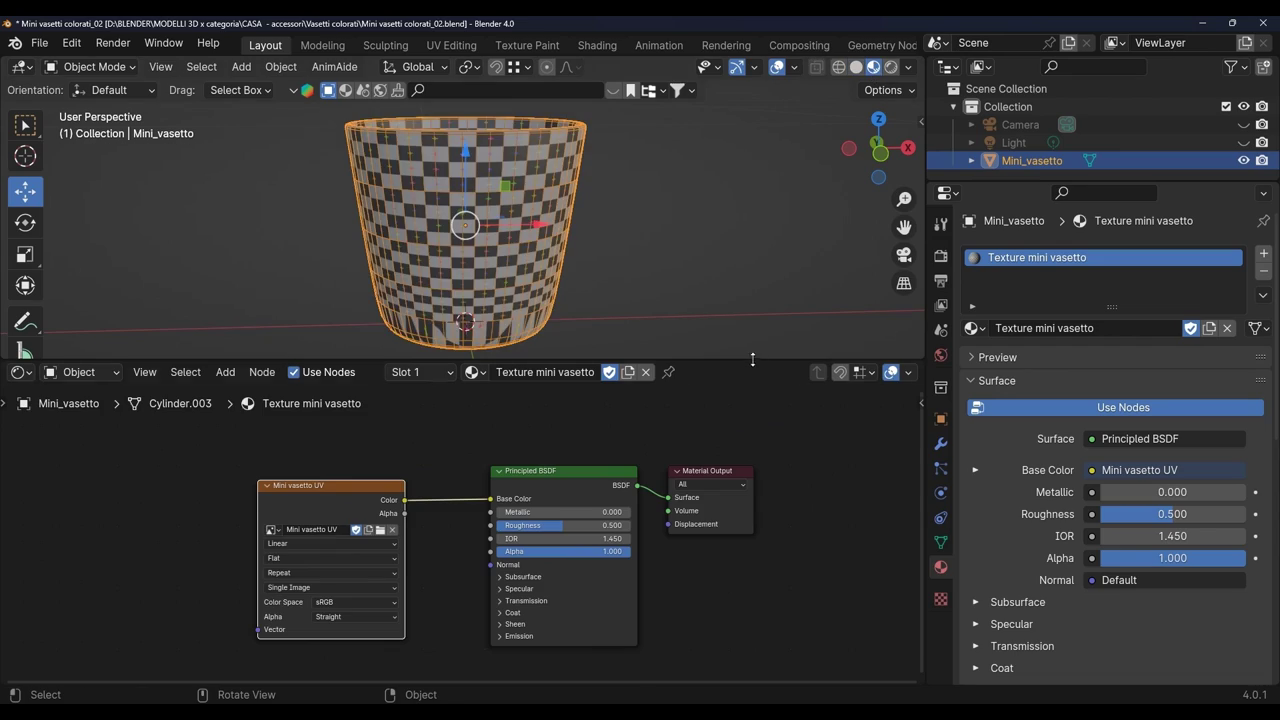
# Deselect the vase and switch back to the UV Editing workspace.
pyautogui.moveTo(753, 359); pyautogui.dragTo(753, 456)
pyautogui.moveTo(673, 220)
pyautogui.mouseDown(button='middle')
pyautogui.moveTo(645, 372)
pyautogui.moveTo(705, 275)
pyautogui.moveTo(644, 372)
pyautogui.moveTo(667, 389)
pyautogui.moveTo(844, 113)
pyautogui.moveTo(622, 247)
pyautogui.moveTo(485, 218)
pyautogui.moveTo(458, 298)
pyautogui.mouseUp(button='middle')
pyautogui.scroll(2, 458, 298)
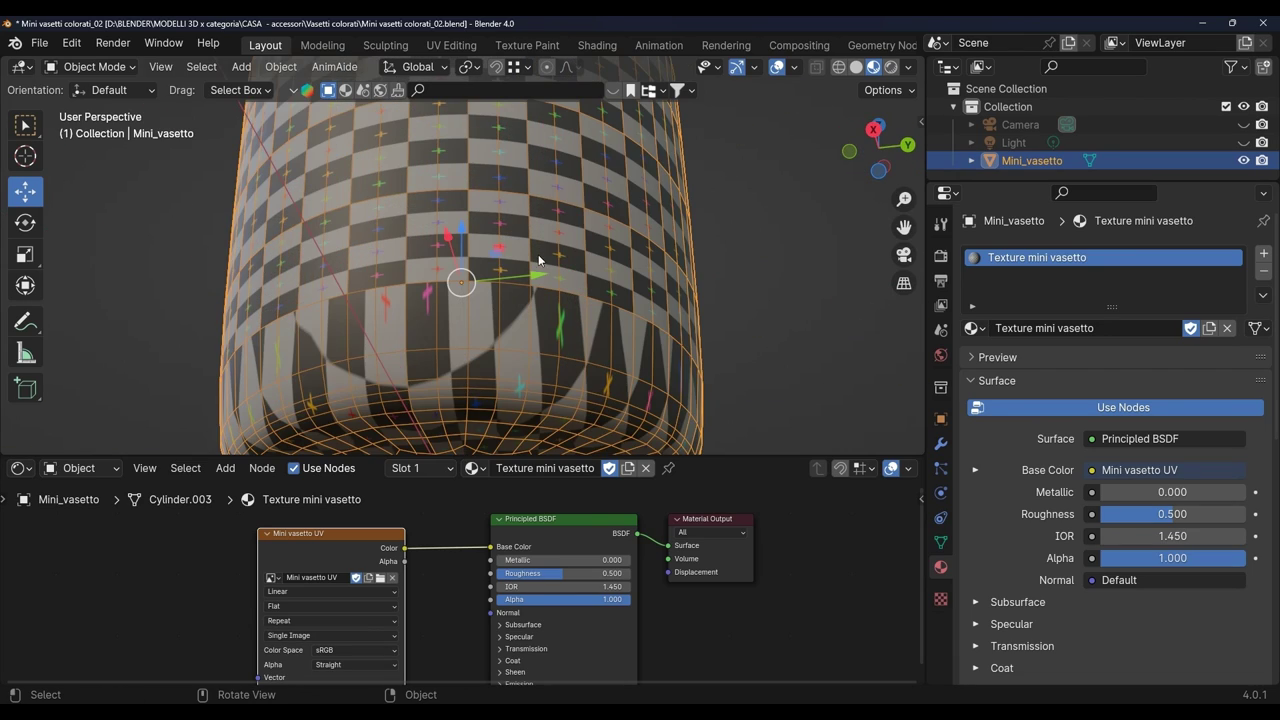
pyautogui.scroll(-2, 539, 261)
pyautogui.moveTo(539, 261)
pyautogui.mouseDown(button='middle')
pyautogui.moveTo(419, 440)
pyautogui.moveTo(400, 432)
pyautogui.moveTo(507, 212)
pyautogui.moveTo(673, 186)
pyautogui.moveTo(597, 190)
pyautogui.moveTo(659, 60)
pyautogui.moveTo(566, 329)
pyautogui.mouseUp(button='middle')
pyautogui.hotkey('alt', 'a')
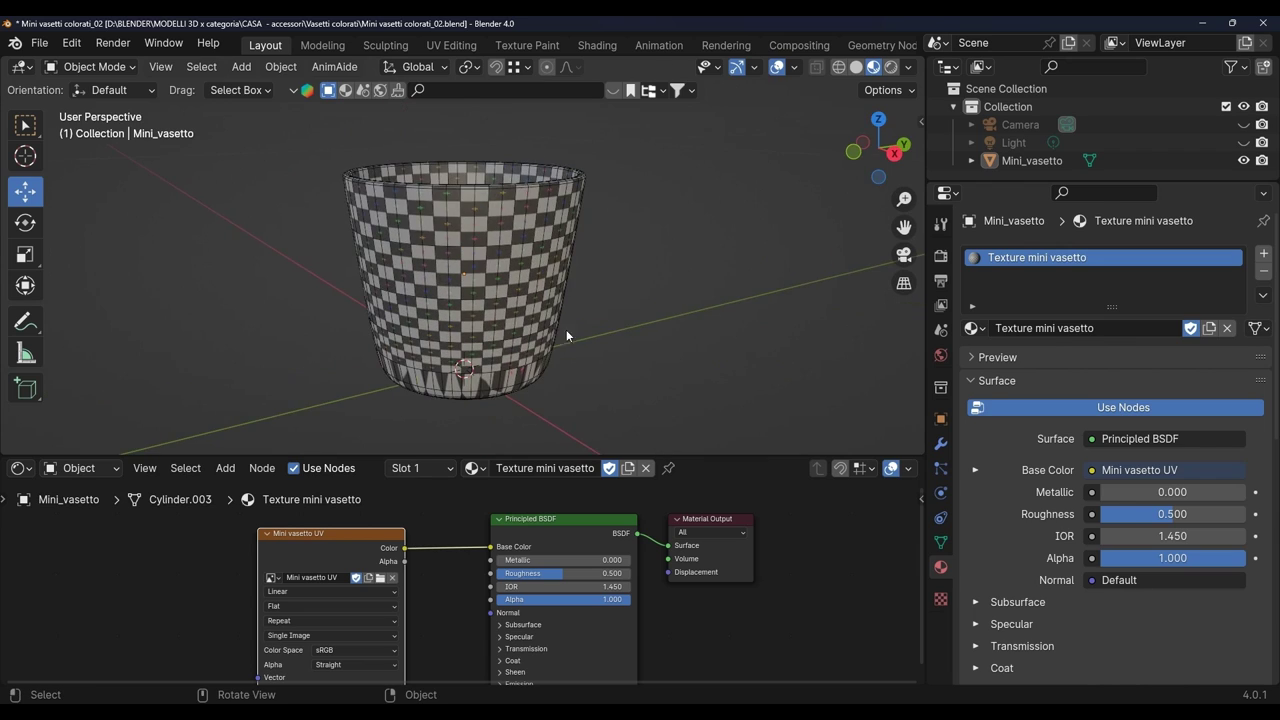
pyautogui.click(451, 45)
# Adjust the seam on the rim loop and mark the pot's bottom rim loop as a seam.
pyautogui.scroll(3, 752, 380)
pyautogui.moveTo(752, 380)
pyautogui.mouseDown(button='middle')
pyautogui.moveTo(760, 360)
pyautogui.moveTo(752, 380)
pyautogui.moveTo(693, 161)
pyautogui.mouseUp(button='middle')
pyautogui.hotkey('alt', 'a')
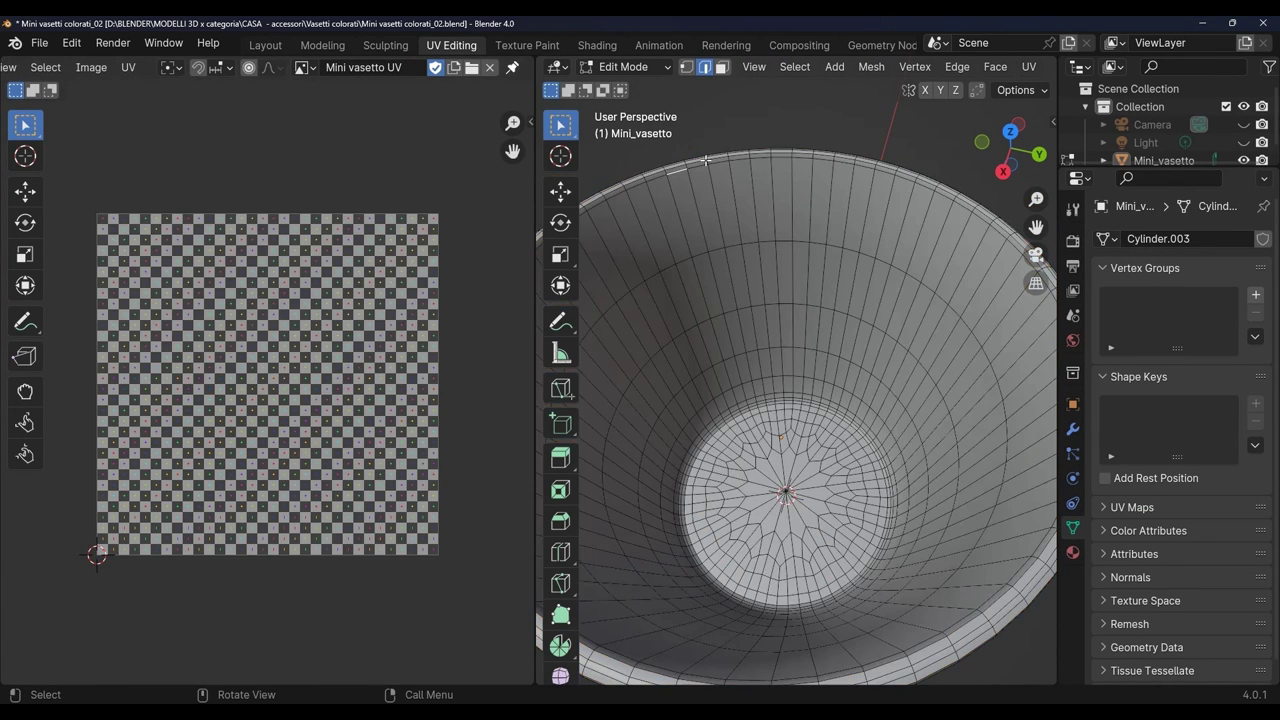
pyautogui.keyDown('alt'); pyautogui.click(700, 164); pyautogui.keyUp('alt')
pyautogui.click(958, 67)
pyautogui.click(970, 405)
pyautogui.moveTo(970, 405)
pyautogui.mouseDown(button='middle')
pyautogui.moveTo(900, 474)
pyautogui.moveTo(740, 295)
pyautogui.mouseUp(button='middle')
pyautogui.keyDown('alt'); pyautogui.click(733, 279); pyautogui.keyUp('alt')
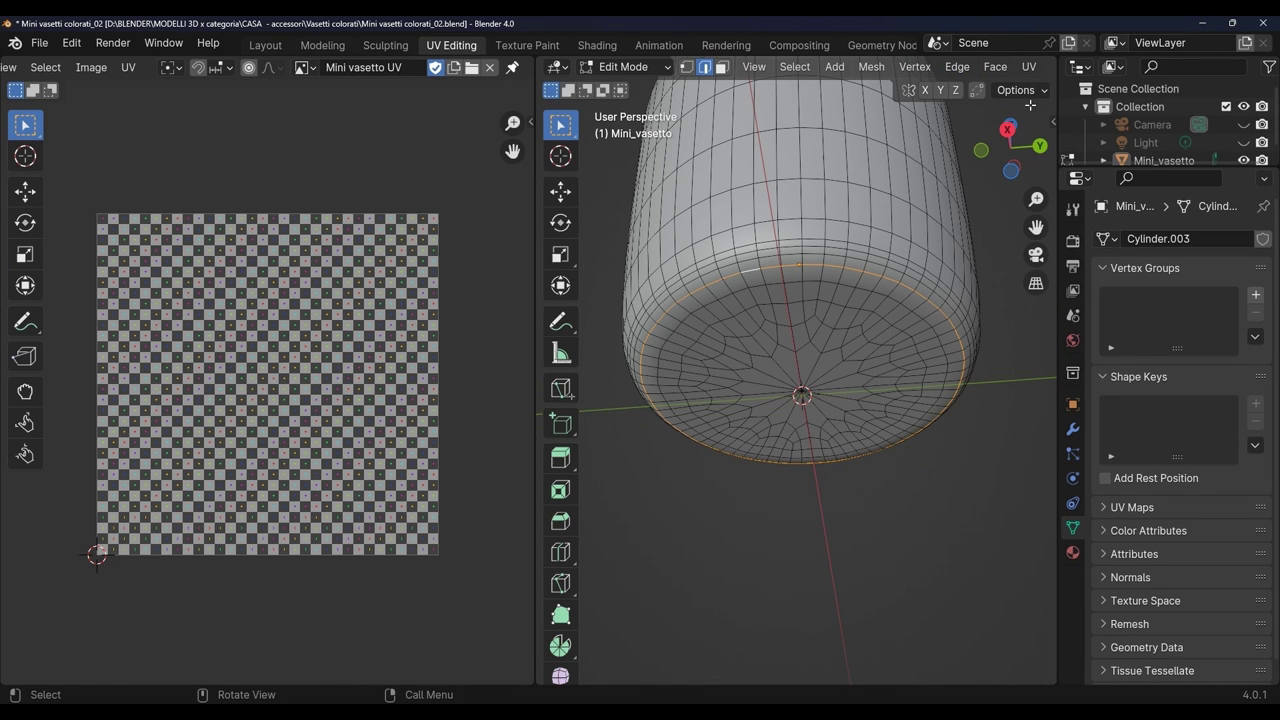
pyautogui.click(954, 67)
pyautogui.click(992, 387)
# Select the entire pot mesh and unwrap it along its seams.
pyautogui.moveTo(992, 387); pyautogui.dragTo(900, 250, button='middle')
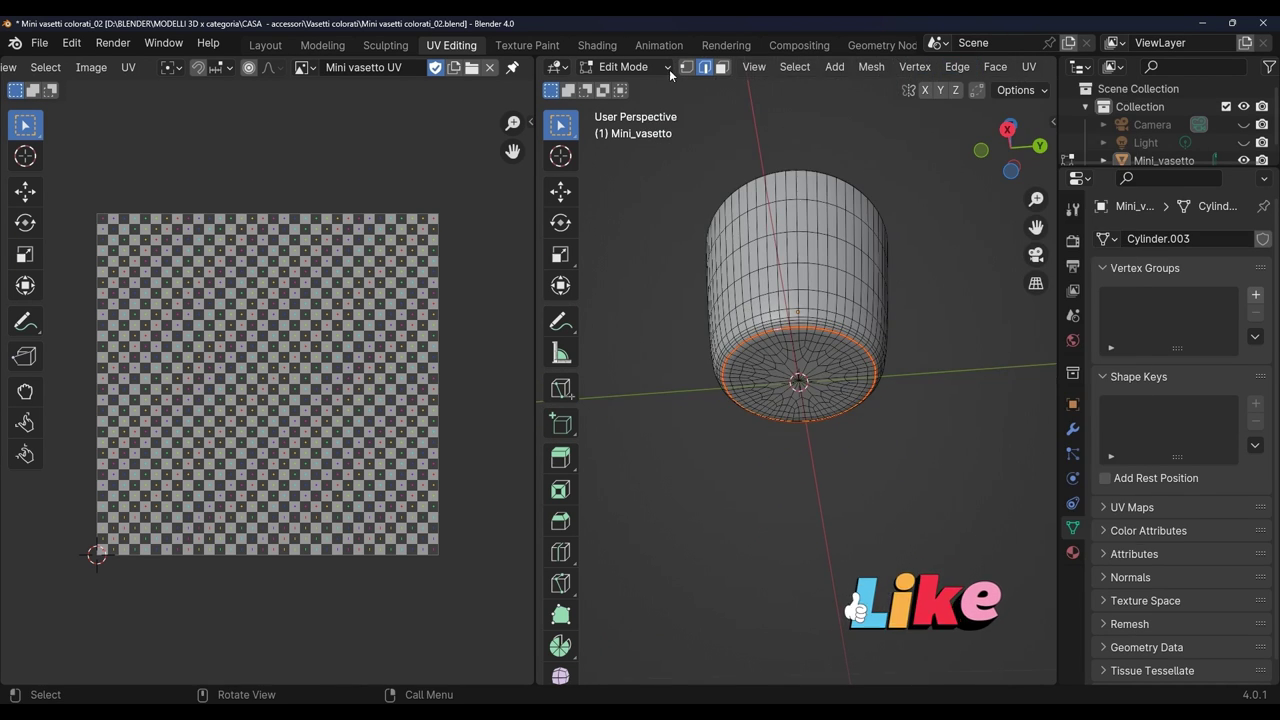
pyautogui.click(795, 67)
pyautogui.click(810, 88)
pyautogui.click(1028, 67)
pyautogui.click(1058, 88)
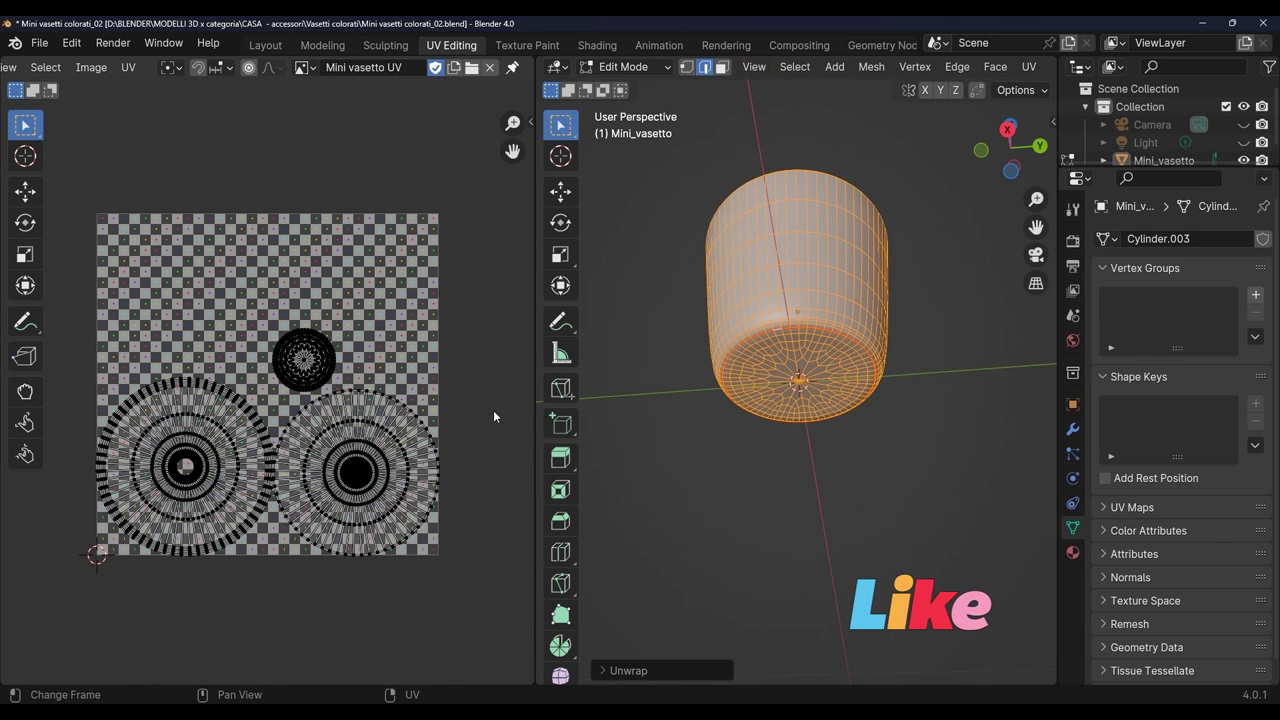
# Check the checker pattern on the pot in Layout, then return to UV Editing in front view.
pyautogui.click(265, 45)
pyautogui.moveTo(533, 316); pyautogui.dragTo(798, 183, button='middle')
pyautogui.scroll(2, 776, 349)
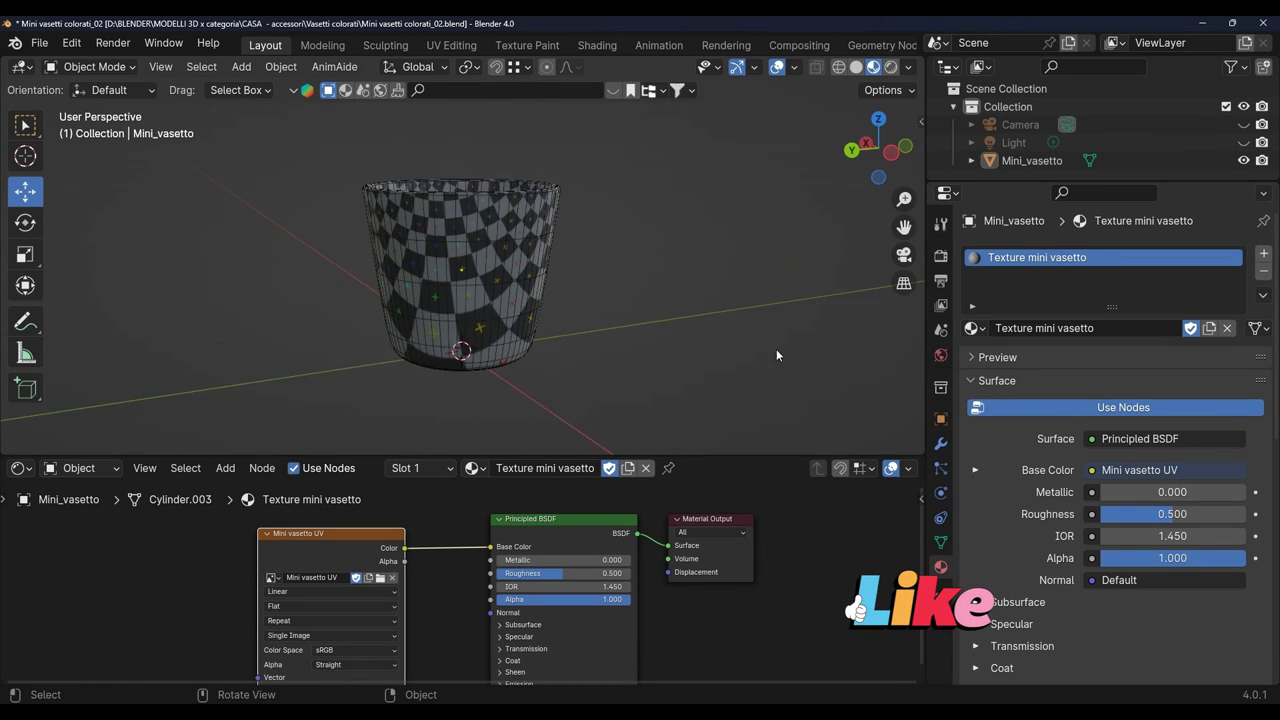
pyautogui.scroll(2, 445, 330)
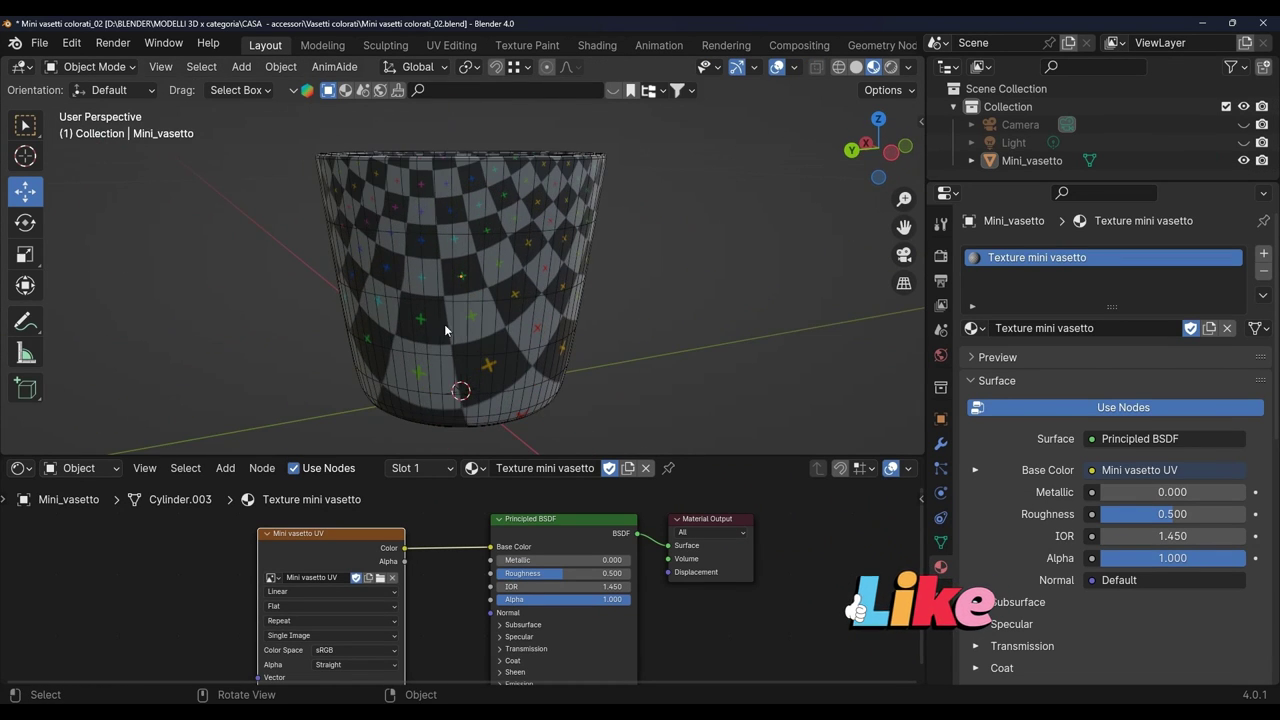
pyautogui.click(452, 45)
pyautogui.moveTo(606, 324); pyautogui.dragTo(760, 300, button='middle')
pyautogui.press('KP_1')
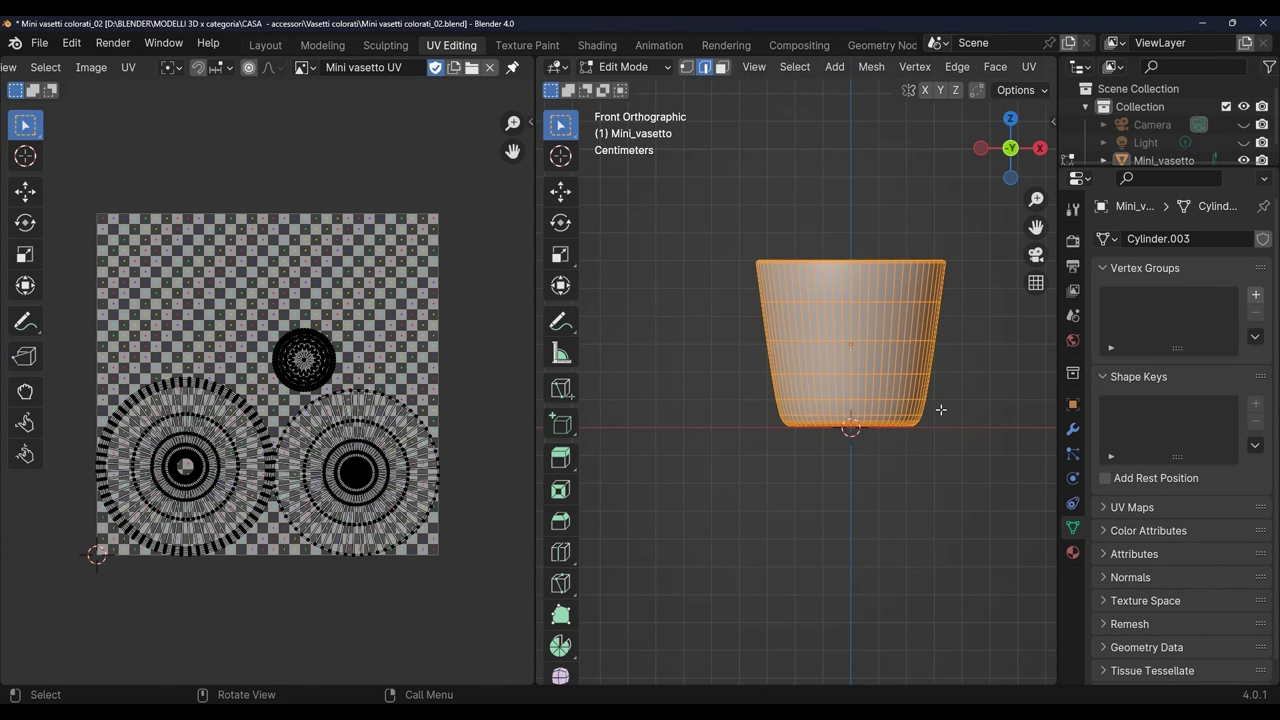
# Mark a vertical edge on the pot's wall as a seam.
pyautogui.moveTo(940, 409); pyautogui.dragTo(780, 280, button='middle')
pyautogui.scroll(4, 760, 270)
pyautogui.scroll(2, 756, 263)
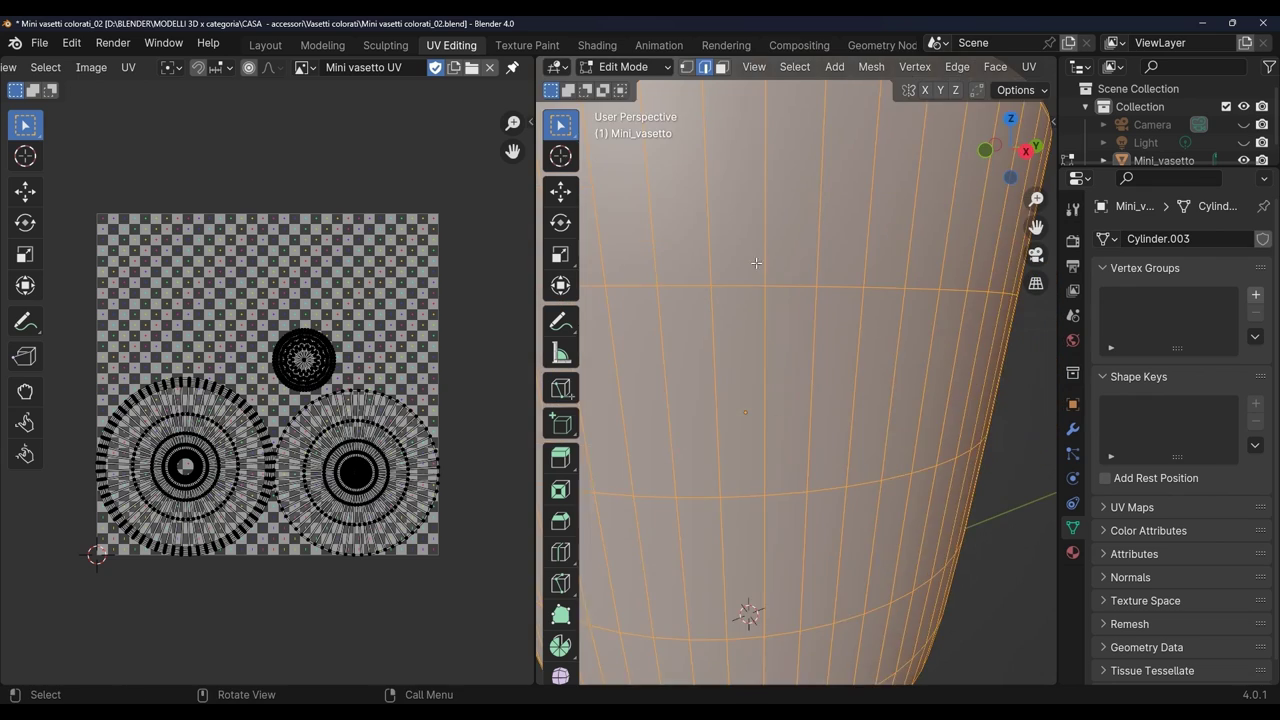
pyautogui.click(756, 263)
pyautogui.scroll(-4, 751, 415)
pyautogui.scroll(-4, 796, 362)
pyautogui.moveTo(796, 362)
pyautogui.mouseDown(button='middle')
pyautogui.moveTo(780, 517)
pyautogui.moveTo(811, 494)
pyautogui.moveTo(777, 423)
pyautogui.mouseUp(button='middle')
pyautogui.scroll(2, 811, 494)
pyautogui.scroll(3, 915, 385)
pyautogui.moveTo(915, 385); pyautogui.dragTo(828, 413, button='middle')
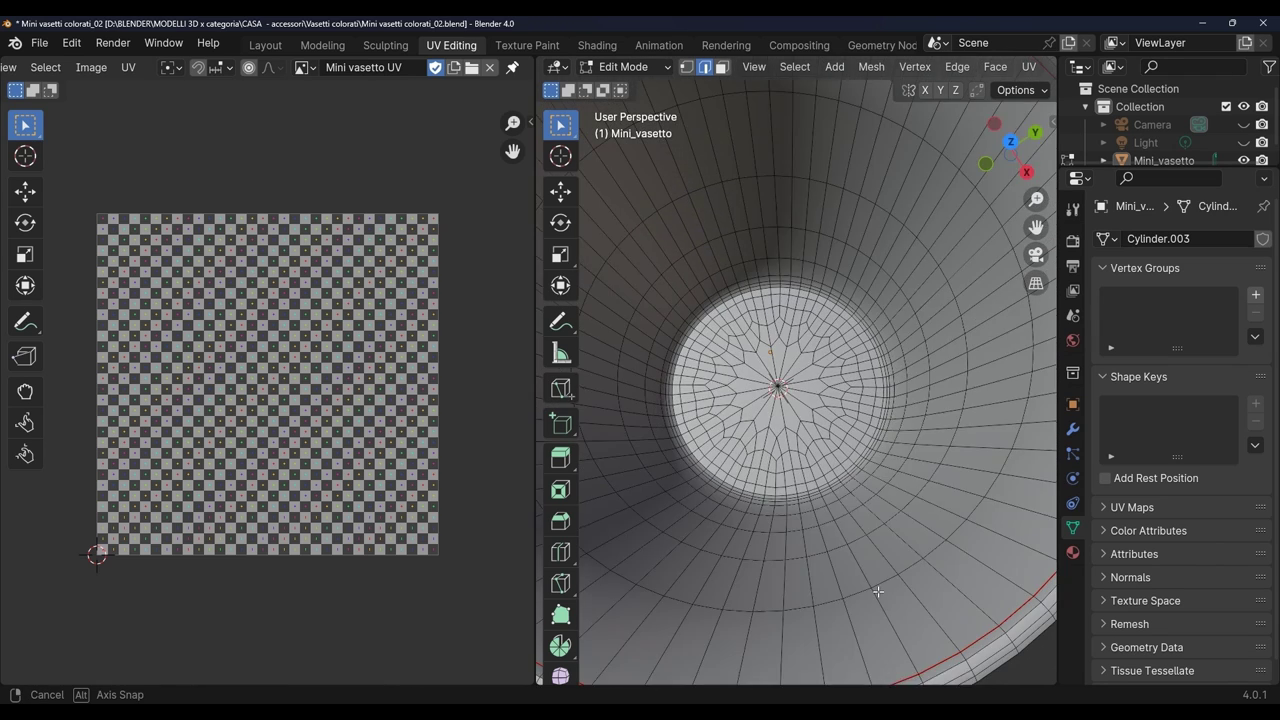
pyautogui.moveTo(763, 298); pyautogui.dragTo(793, 300, button='middle')
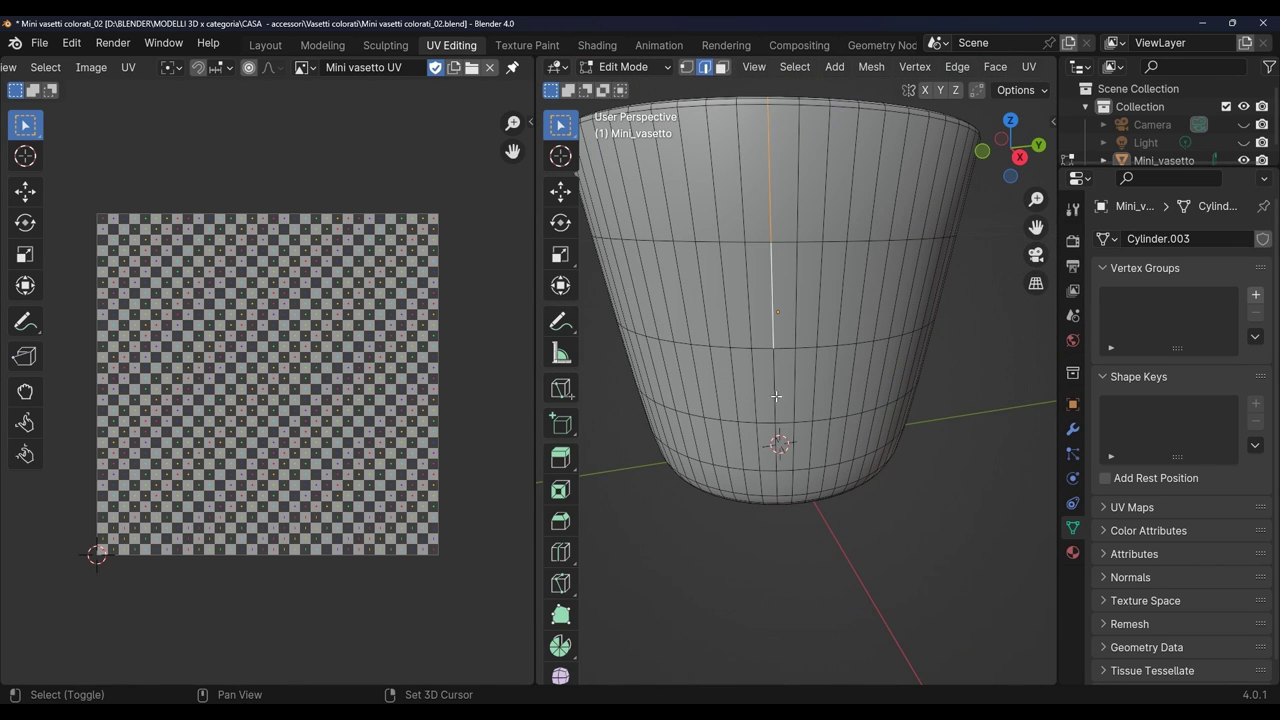
pyautogui.scroll(2, 837, 485)
pyautogui.moveTo(837, 485)
pyautogui.mouseDown(button='middle')
pyautogui.moveTo(790, 369)
pyautogui.moveTo(818, 379)
pyautogui.mouseUp(button='middle')
pyautogui.click(957, 66)
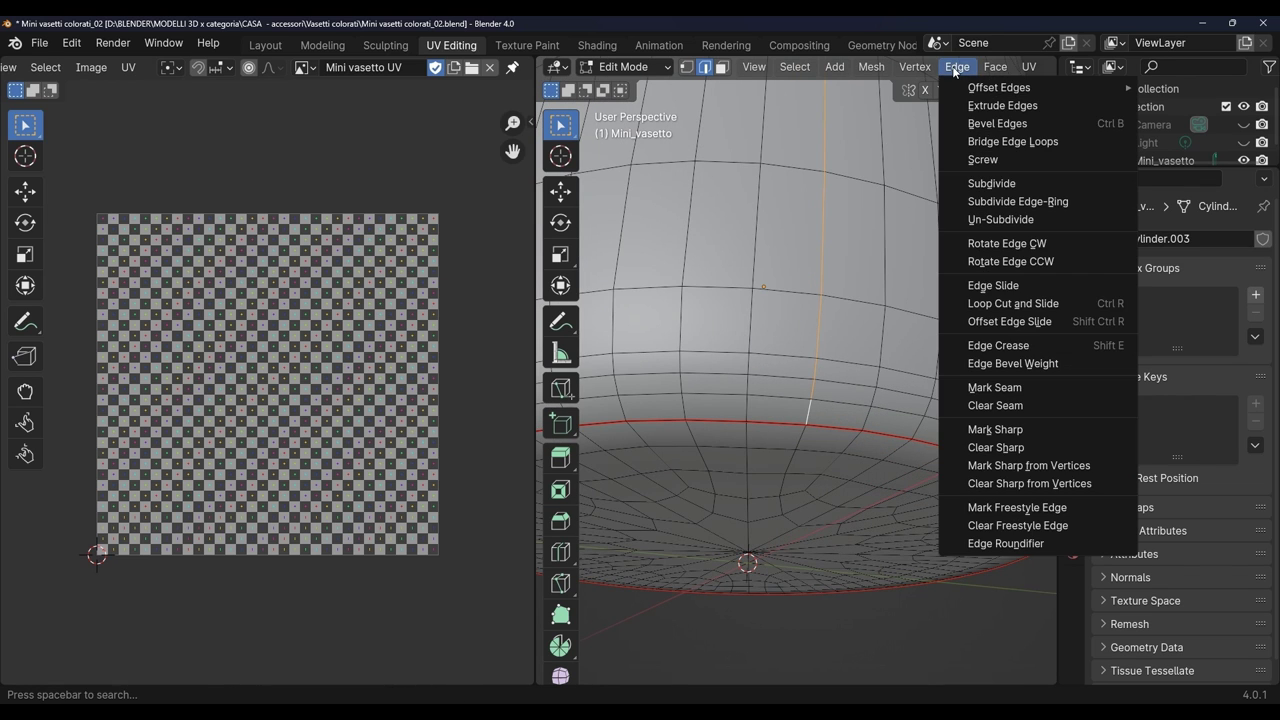
pyautogui.click(972, 390)
# Select the whole pot and re-unwrap it with the new side seam.
pyautogui.scroll(-5, 929, 486)
pyautogui.moveTo(929, 486); pyautogui.dragTo(917, 529, button='middle')
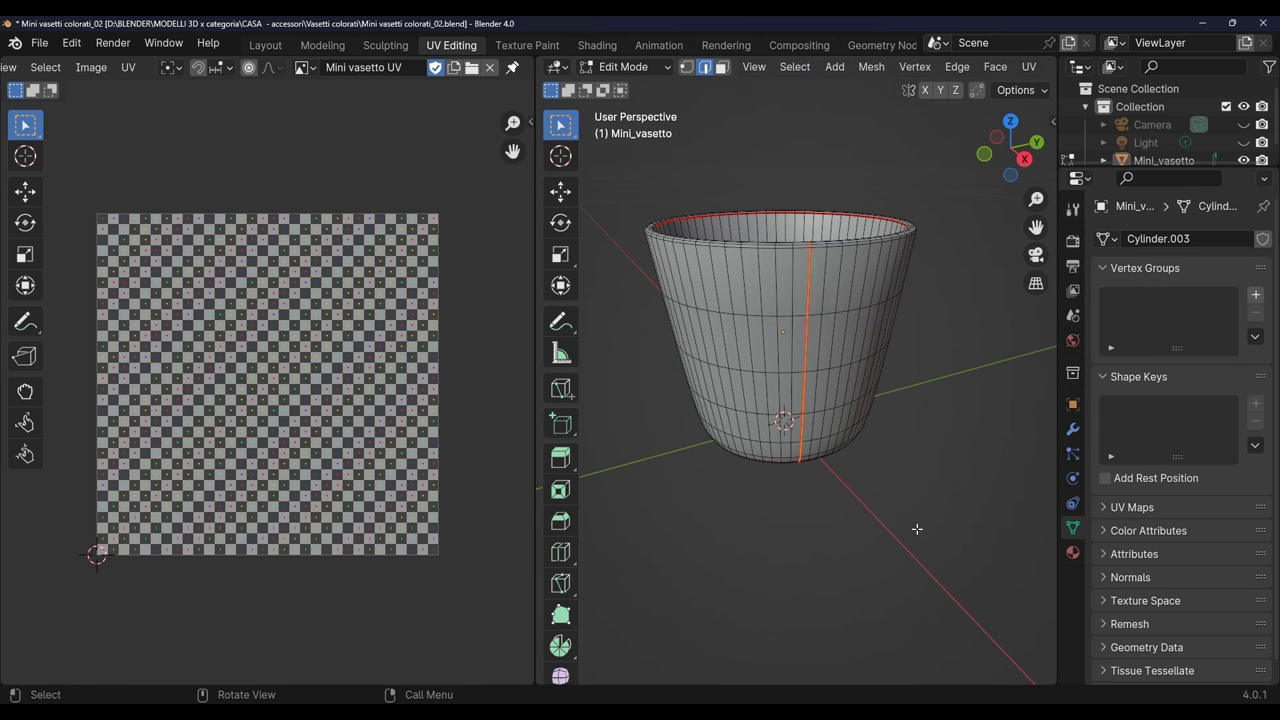
pyautogui.click(778, 67)
pyautogui.click(805, 90)
pyautogui.click(1028, 67)
pyautogui.click(1045, 84)
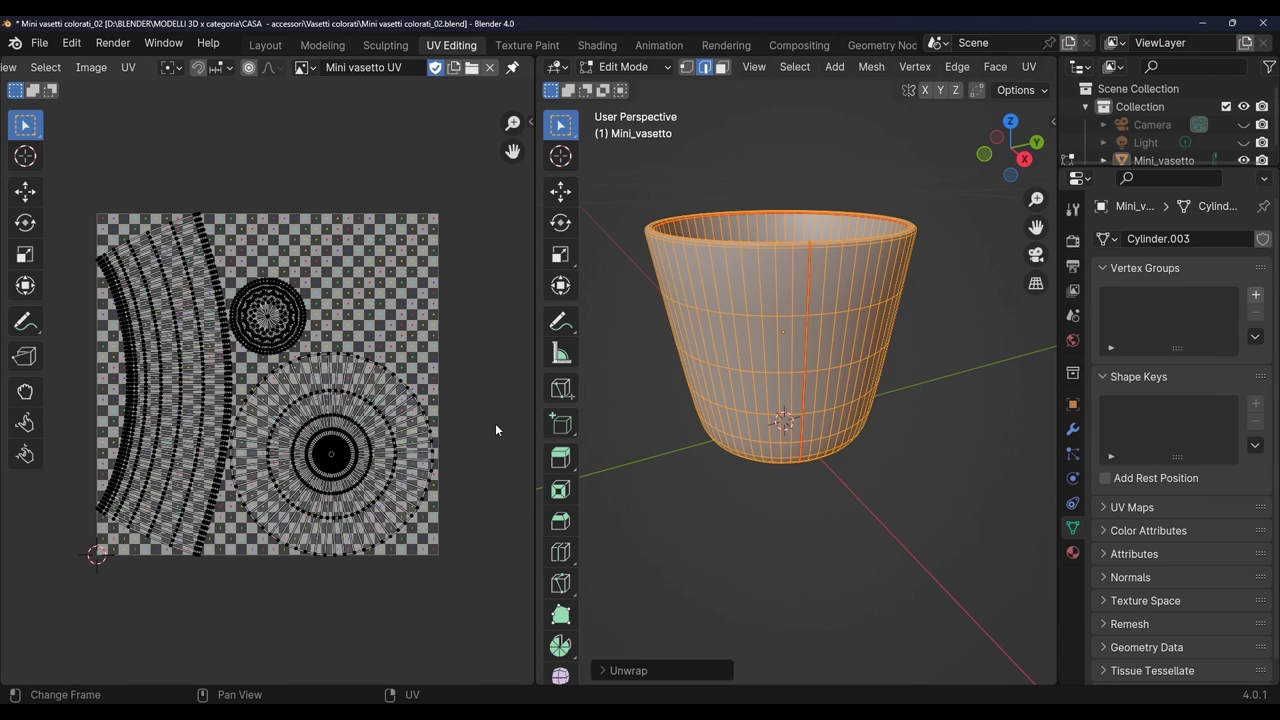
# Widen the UV editor and check the pot's texture from underneath in Layout.
pyautogui.moveTo(535, 281); pyautogui.dragTo(690, 281)
pyautogui.scroll(2, 481, 385)
pyautogui.scroll(-2, 481, 385)
pyautogui.scroll(3, 481, 385)
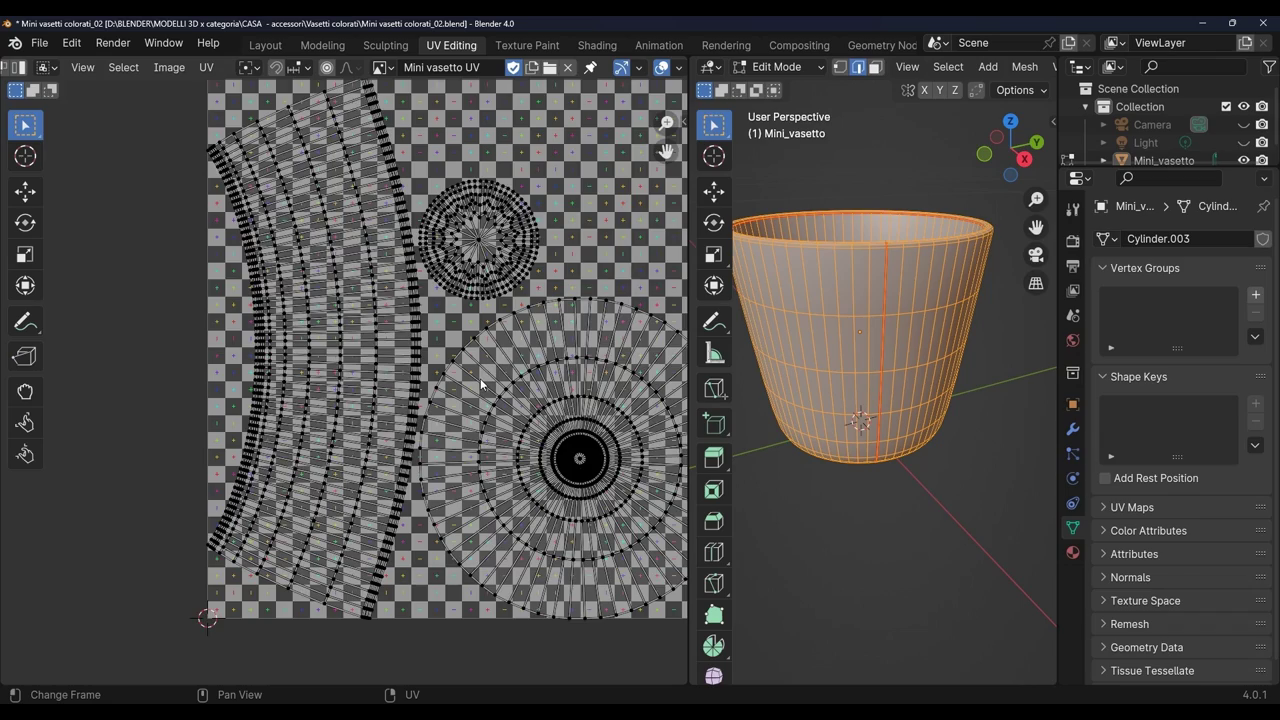
pyautogui.scroll(-1, 481, 385)
pyautogui.click(265, 45)
pyautogui.moveTo(573, 318)
pyautogui.mouseDown(button='middle')
pyautogui.moveTo(656, 164)
pyautogui.moveTo(781, 188)
pyautogui.moveTo(268, 244)
pyautogui.moveTo(578, 249)
pyautogui.moveTo(389, 263)
pyautogui.moveTo(746, 270)
pyautogui.mouseUp(button='middle')
pyautogui.hotkey('ctrl', 'pagedown')
pyautogui.hotkey('ctrl', 'pagedown')
pyautogui.hotkey('ctrl', 'pagedown')
pyautogui.moveTo(688, 228); pyautogui.dragTo(898, 230)
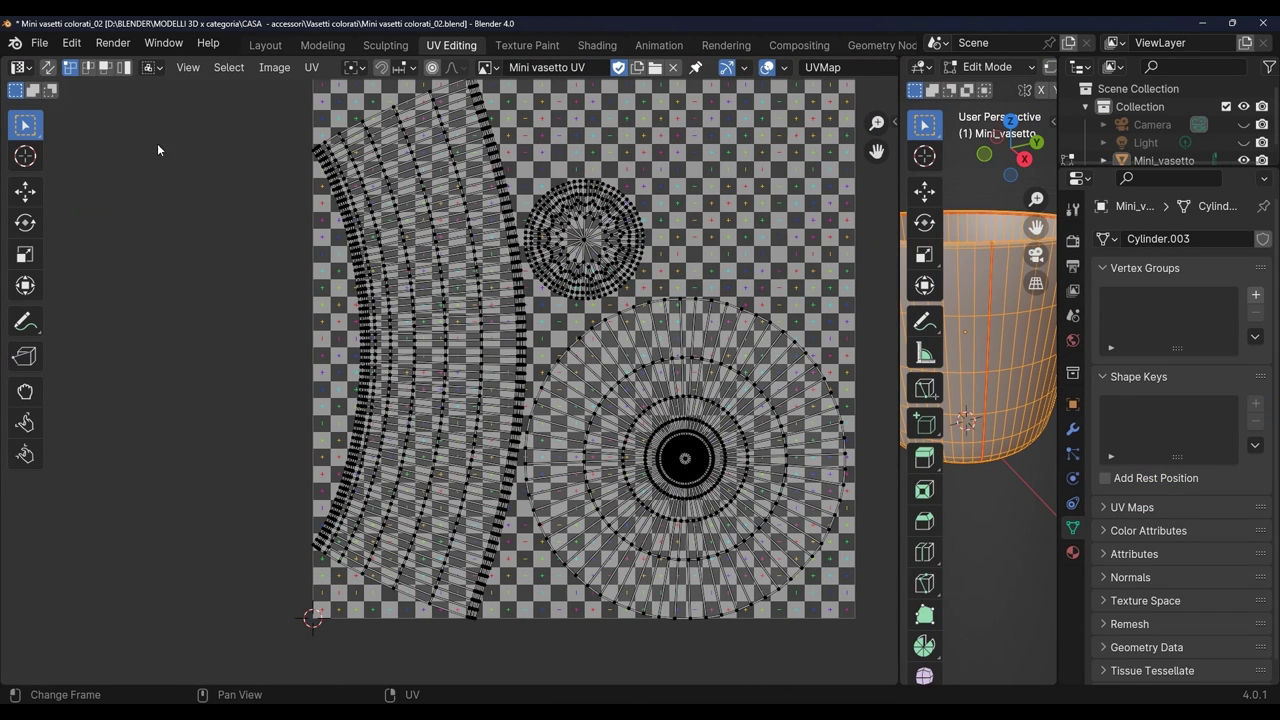
# Circle-select the whole curved wall island in the UV editor.
pyautogui.press('c')
pyautogui.moveTo(390, 465); pyautogui.dragTo(460, 594)
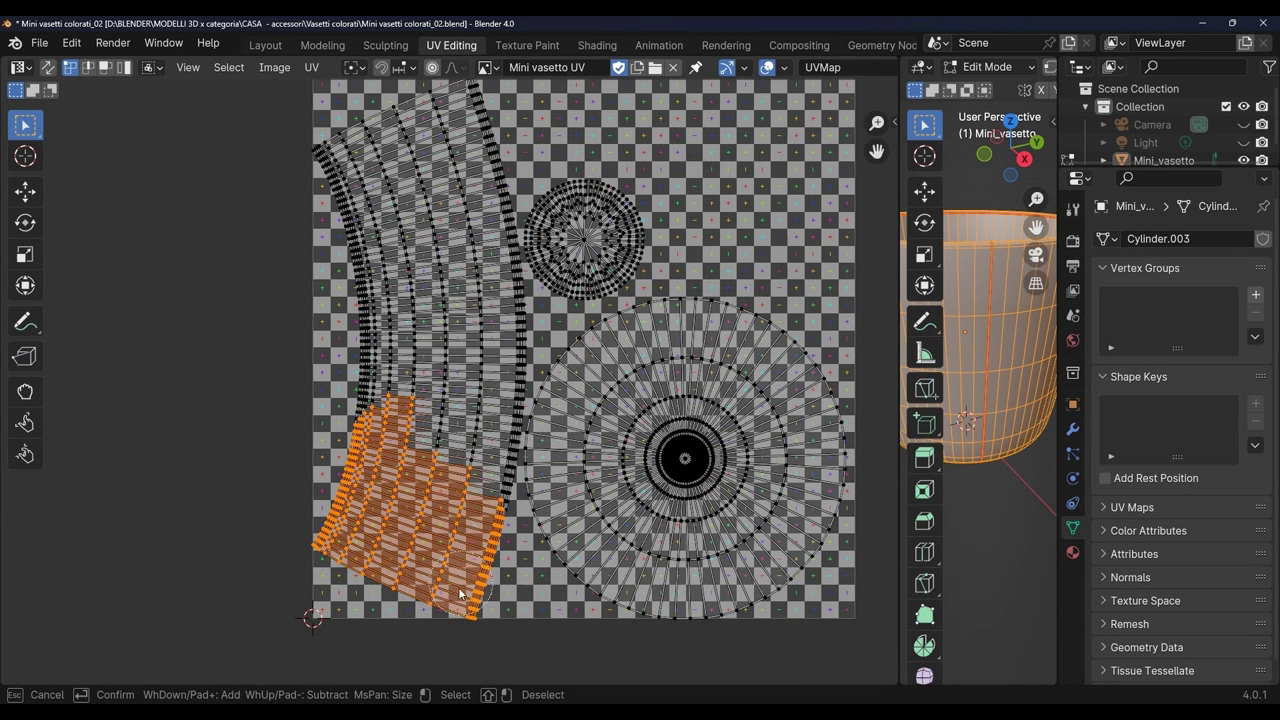
pyautogui.moveTo(485, 459)
pyautogui.mouseDown()
pyautogui.moveTo(355, 240)
pyautogui.moveTo(420, 110)
pyautogui.moveTo(455, 165)
pyautogui.moveTo(405, 418)
pyautogui.moveTo(465, 232)
pyautogui.mouseUp()
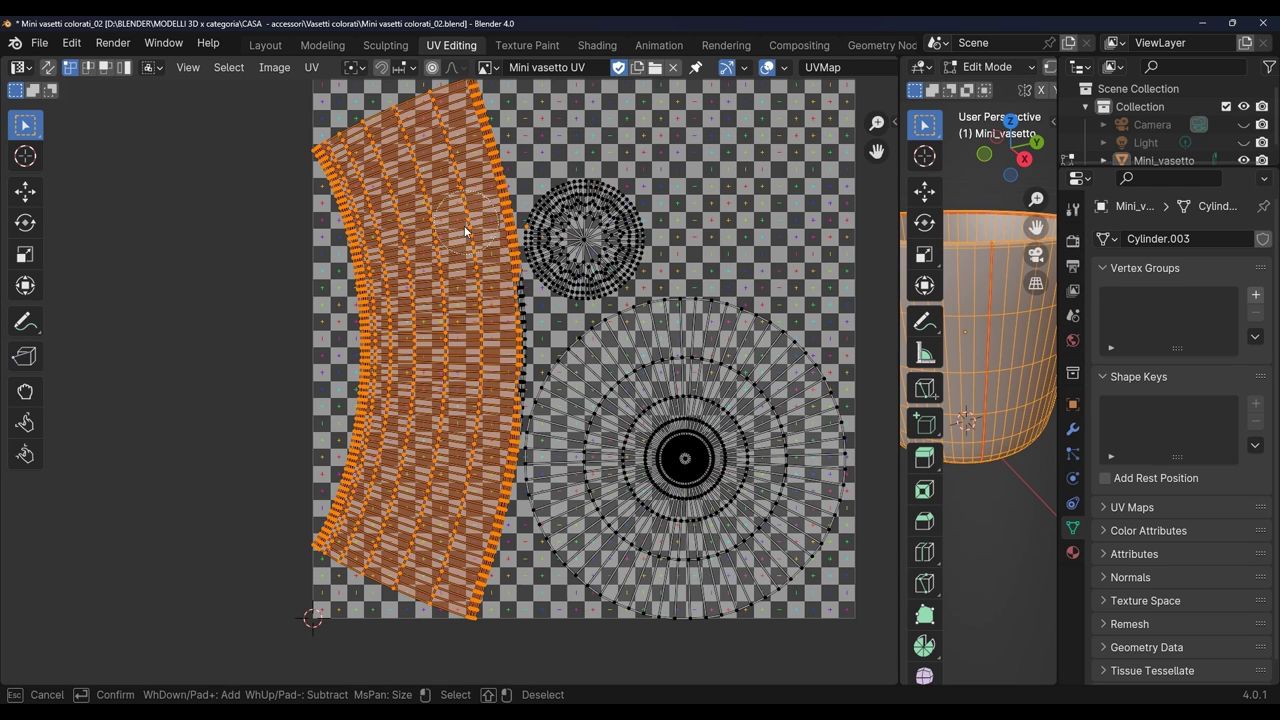
pyautogui.rightClick(477, 424)
pyautogui.scroll(3, 800, 247)
pyautogui.scroll(2, 605, 362)
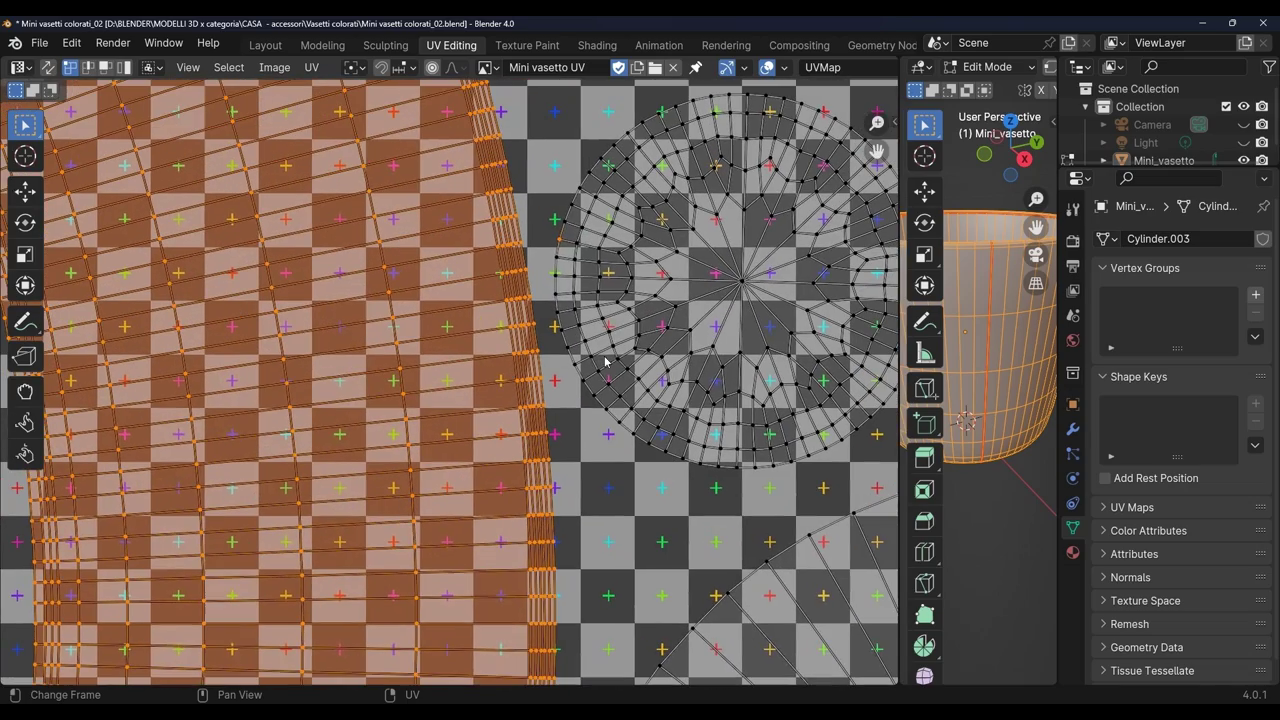
pyautogui.press('c')
pyautogui.rightClick(691, 372)
pyautogui.scroll(-3, 660, 345)
pyautogui.scroll(-2, 640, 330)
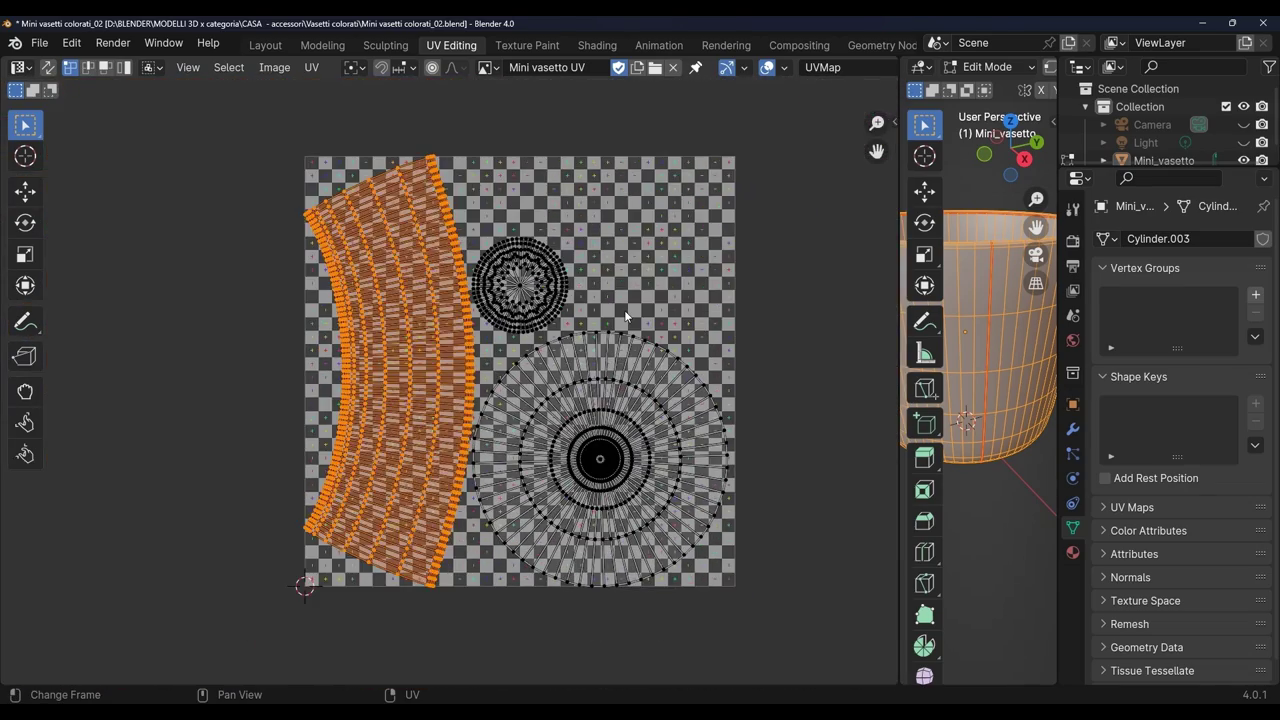
# Move the straightened wall island toward the left edge of UV space.
pyautogui.press('g')
pyautogui.click(530, 318)
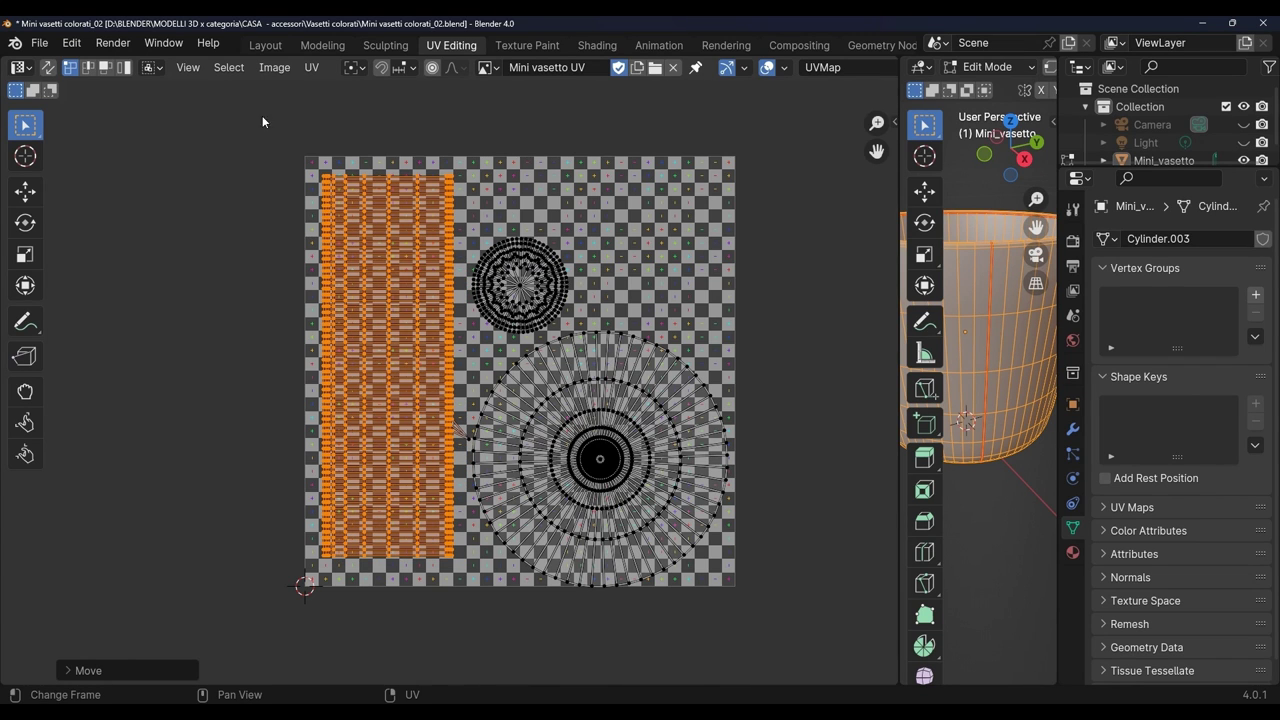
pyautogui.scroll(-1, 773, 404)
pyautogui.moveTo(901, 310); pyautogui.dragTo(625, 310)
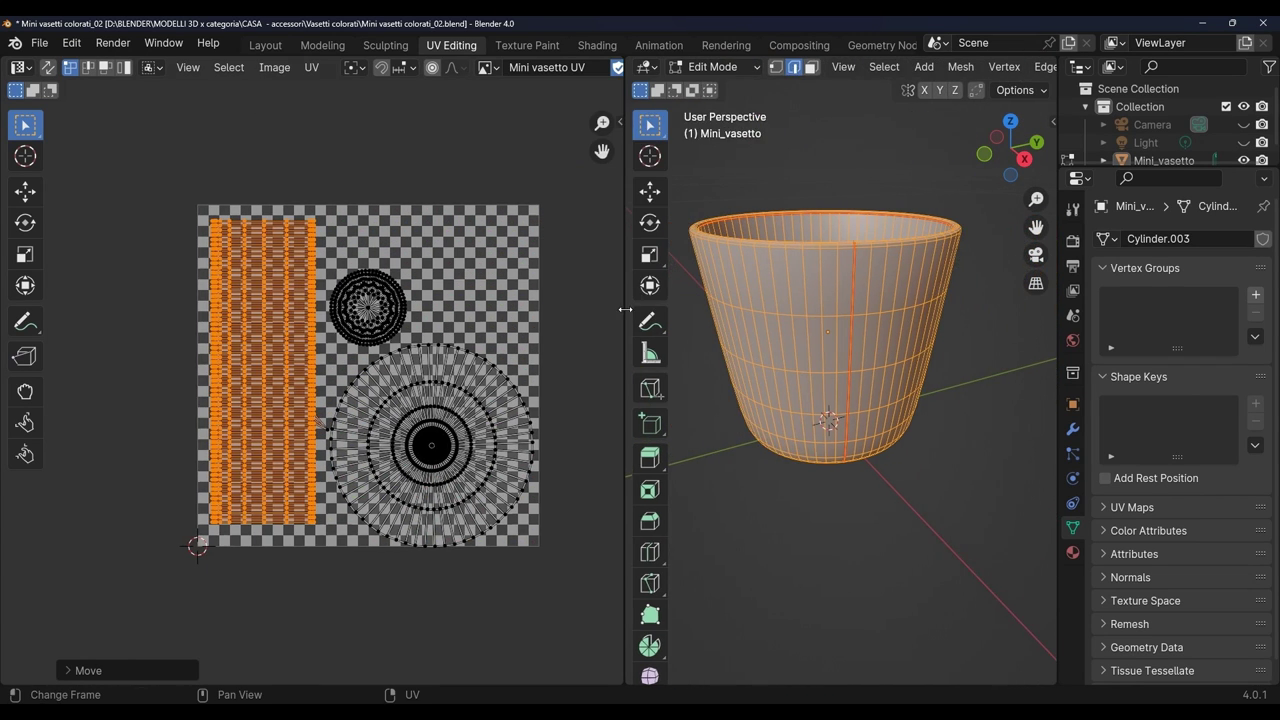
# Inspect the textured pot, then unlink the checker image from the UV editor without saving it.
pyautogui.click(263, 45)
pyautogui.moveTo(540, 250)
pyautogui.mouseDown(button='middle')
pyautogui.moveTo(636, 107)
pyautogui.moveTo(631, 164)
pyautogui.moveTo(568, 250)
pyautogui.moveTo(602, 363)
pyautogui.mouseUp(button='middle')
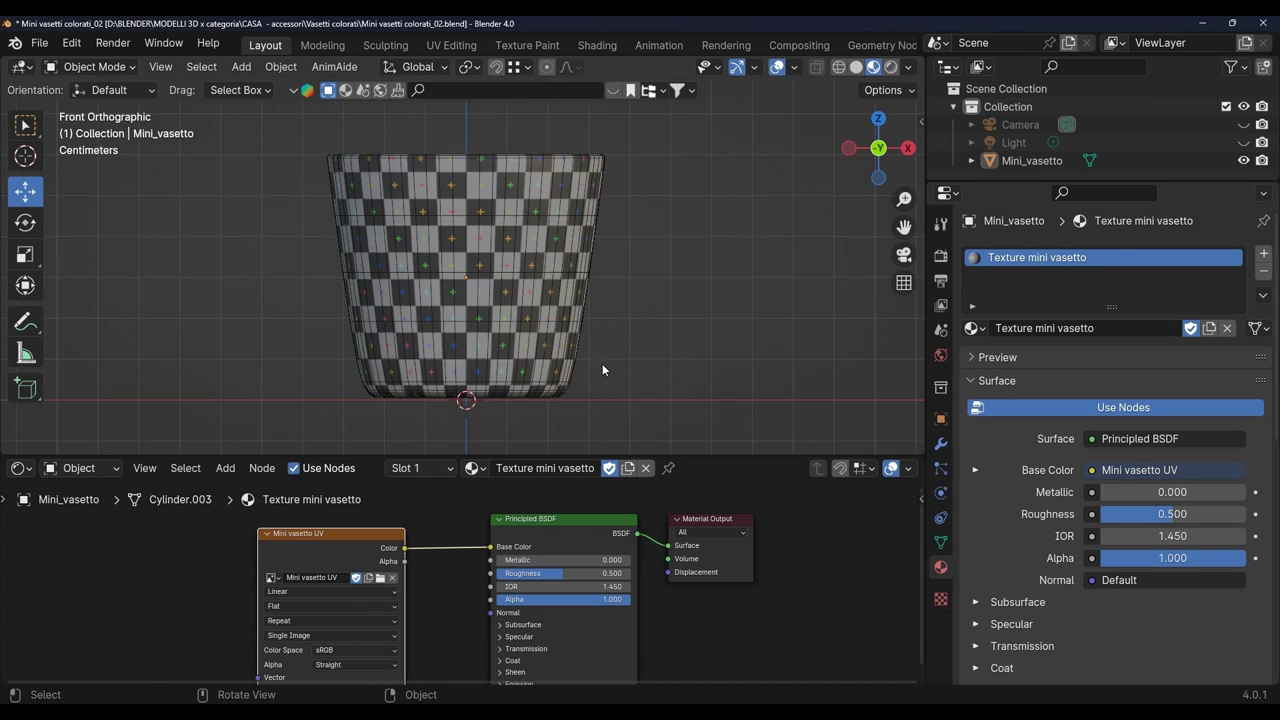
pyautogui.click(452, 45)
pyautogui.click(264, 69)
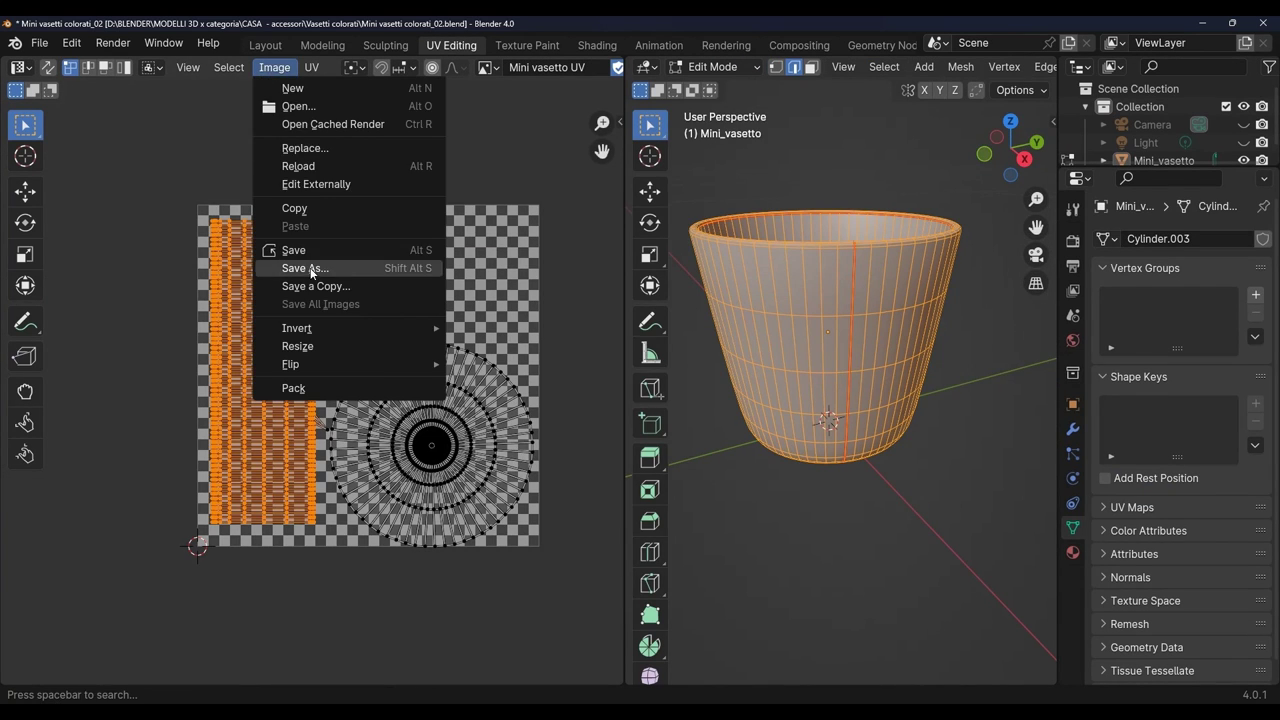
pyautogui.click(320, 268)
pyautogui.click(939, 573)
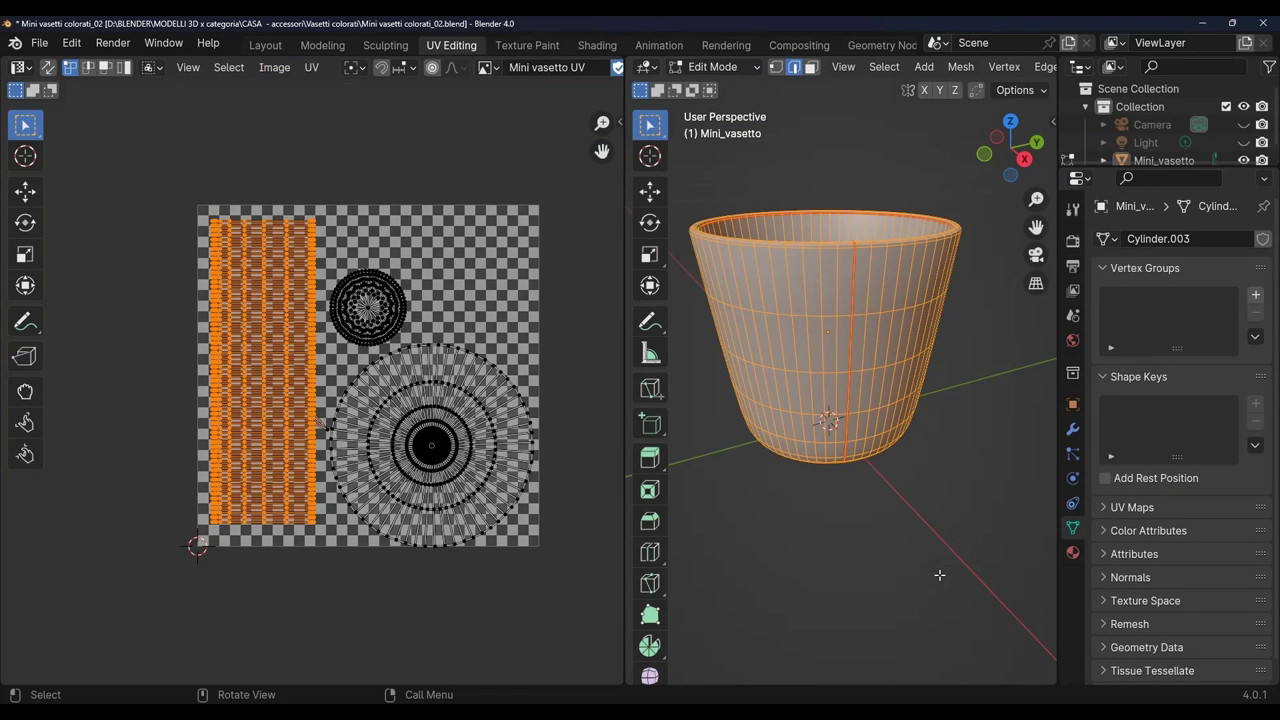
pyautogui.scroll(-3, 556, 71)
pyautogui.click(563, 68)
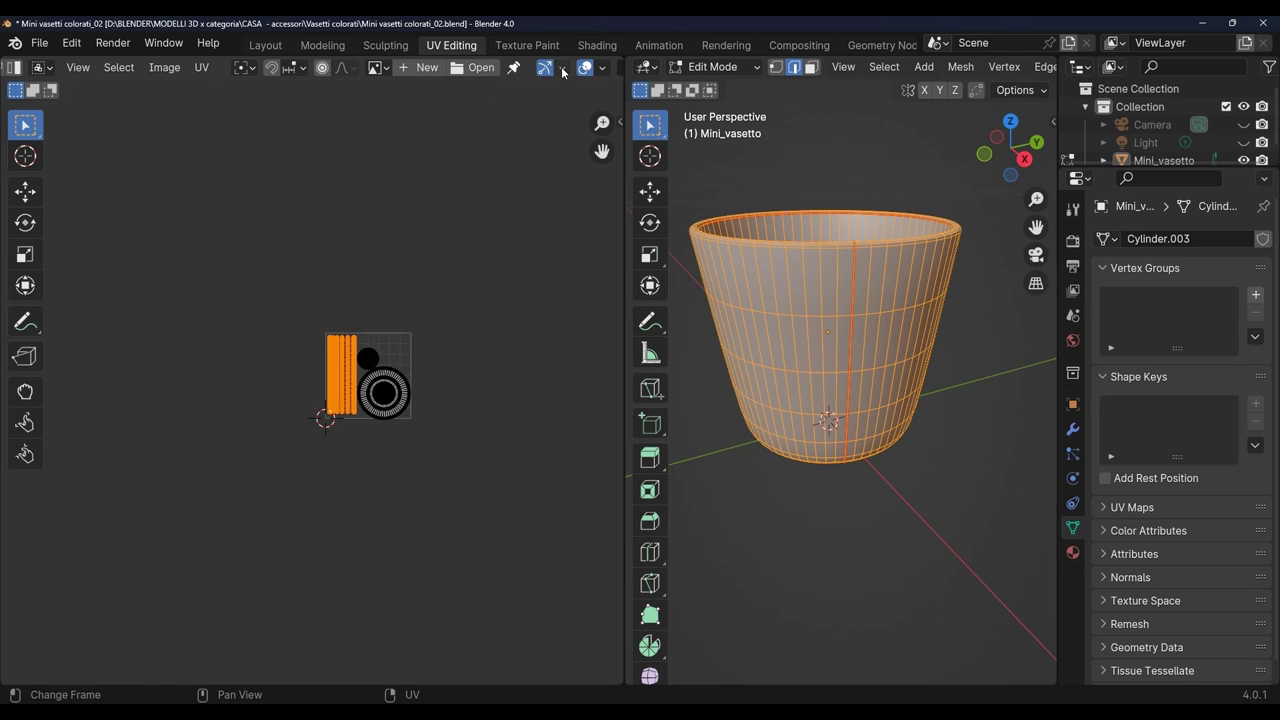
# Move the stray UV vertex back onto the wall strip's edge.
pyautogui.scroll(2, 544, 213)
pyautogui.scroll(2, 410, 220)
pyautogui.scroll(1, 410, 220)
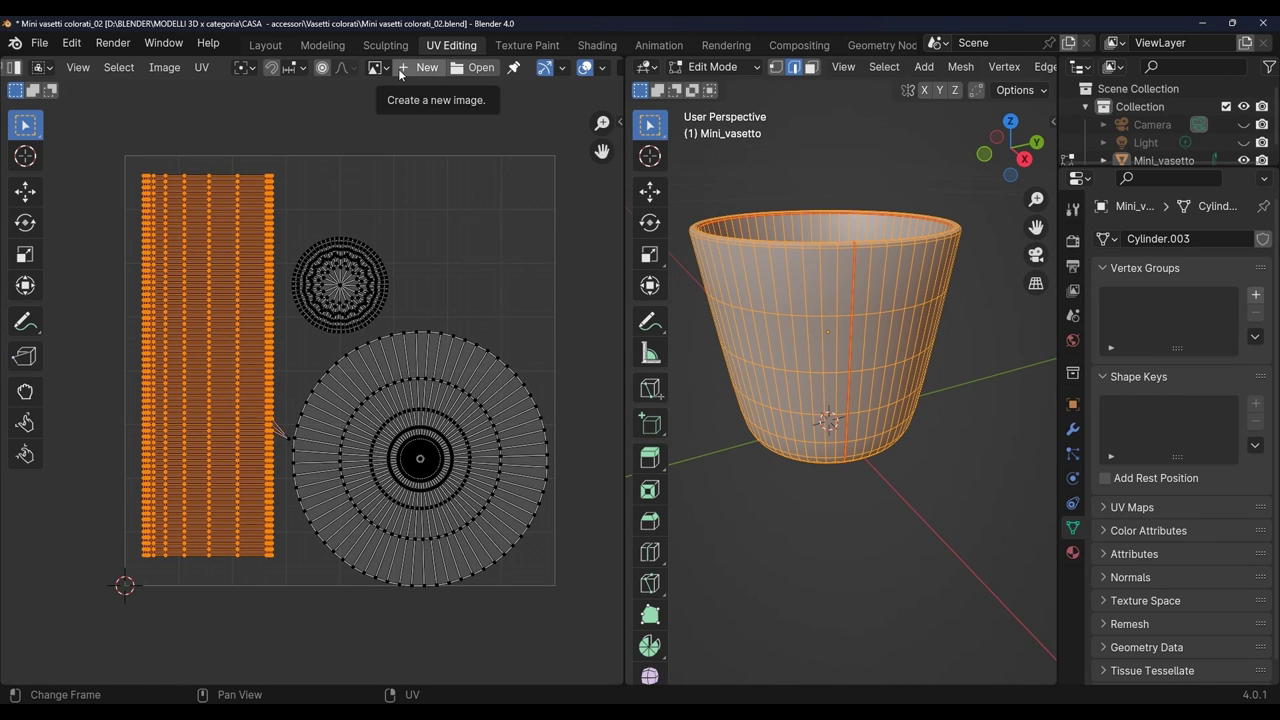
pyautogui.scroll(3, 346, 432)
pyautogui.scroll(3, 404, 402)
pyautogui.click(412, 411)
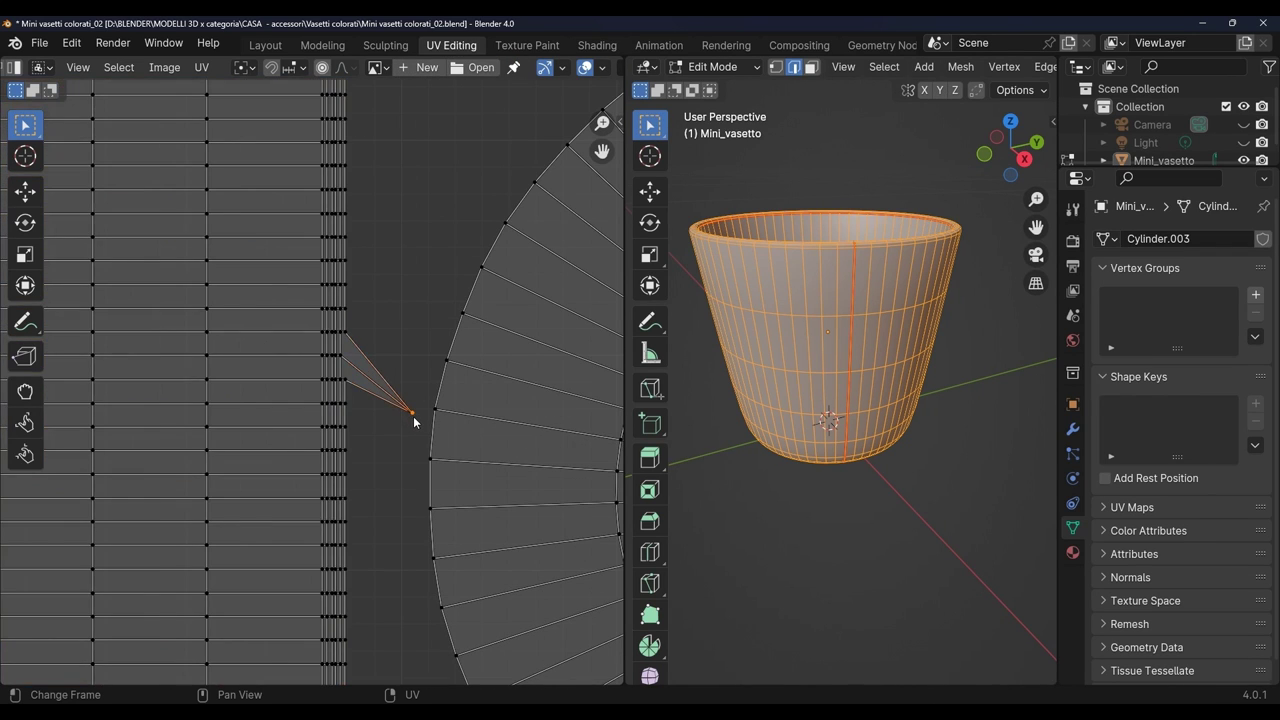
pyautogui.press('g')
pyautogui.click(398, 367)
pyautogui.scroll(5, 398, 367)
pyautogui.press('g')
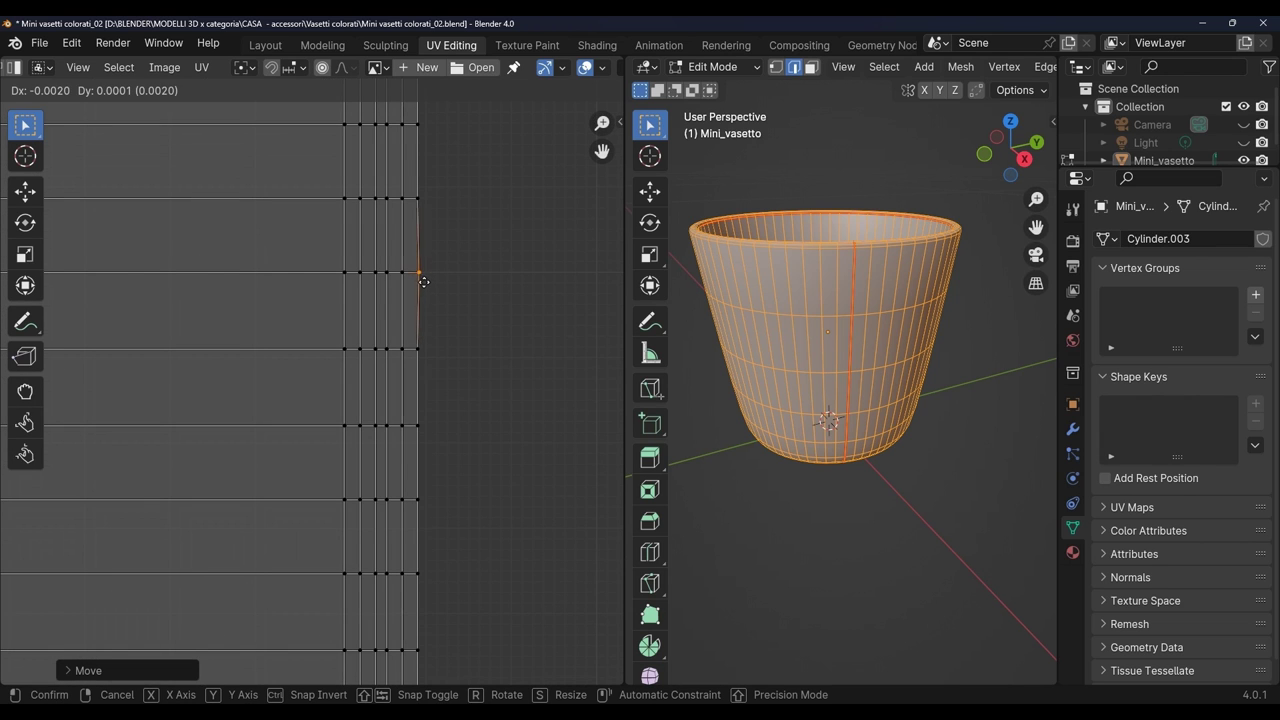
pyautogui.click(430, 287)
pyautogui.scroll(-3, 500, 318)
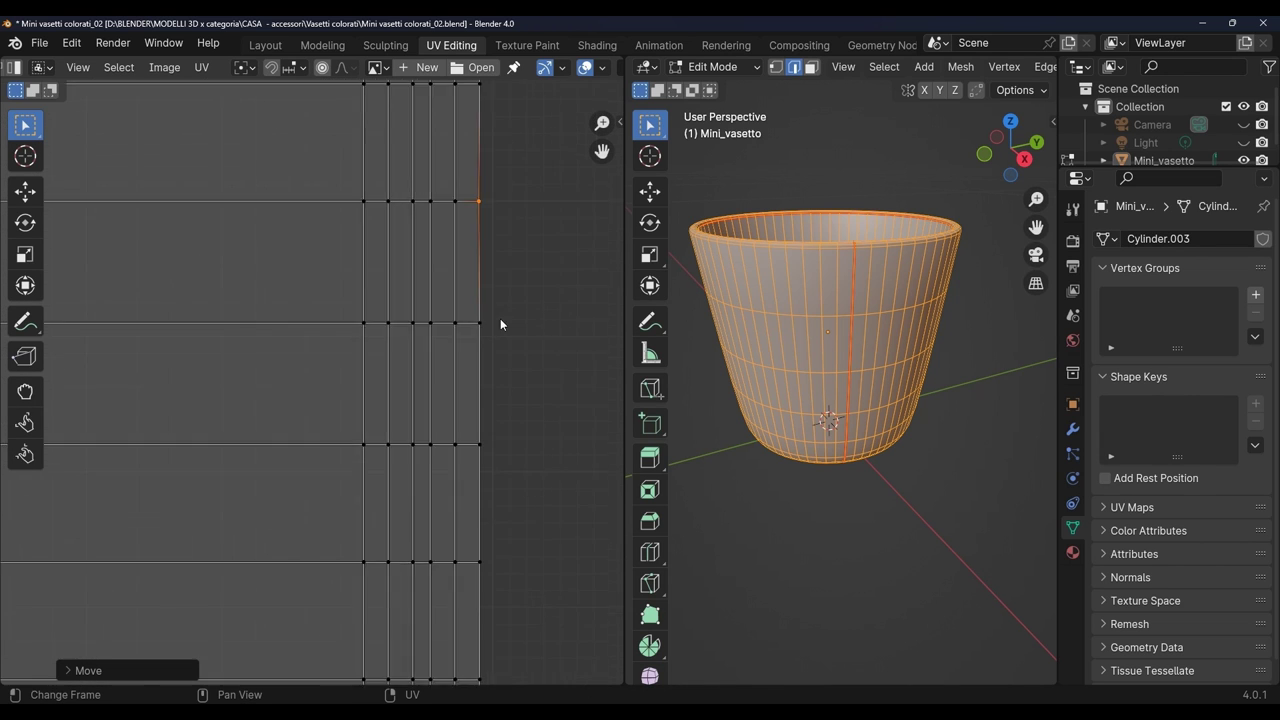
pyautogui.scroll(-2, 566, 267)
pyautogui.scroll(-2, 542, 411)
pyautogui.scroll(-4, 537, 410)
pyautogui.scroll(-1, 538, 407)
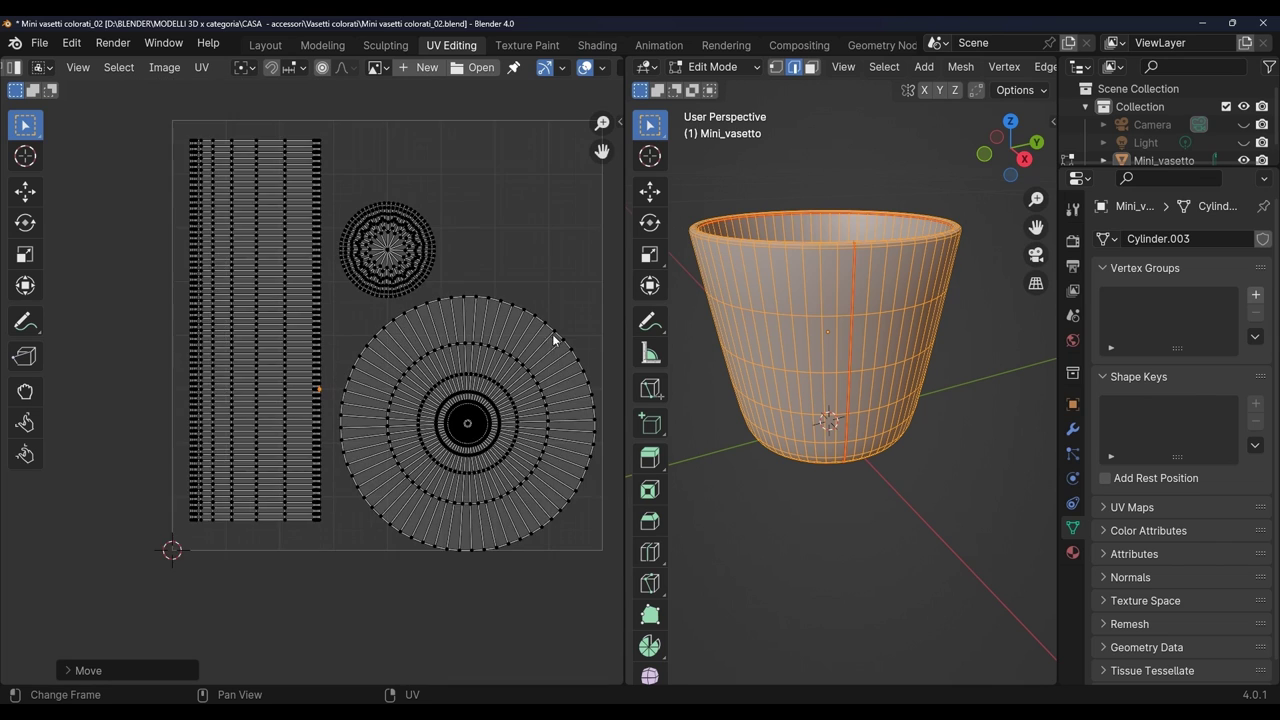
pyautogui.scroll(1, 552, 334)
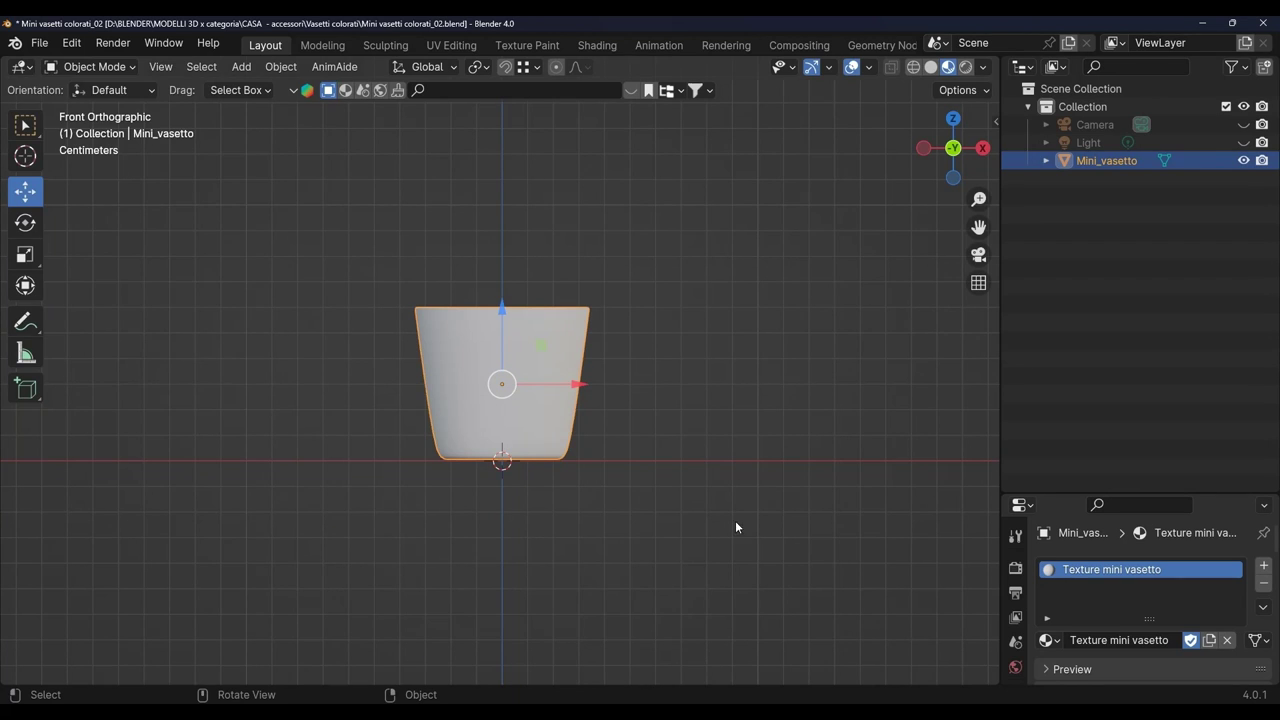
# Export the pot as Wavefront OBJ 'Mini vasetti colorato_02.obj' into the modellini folder.
pyautogui.click(39, 43)
pyautogui.moveTo(70, 315)
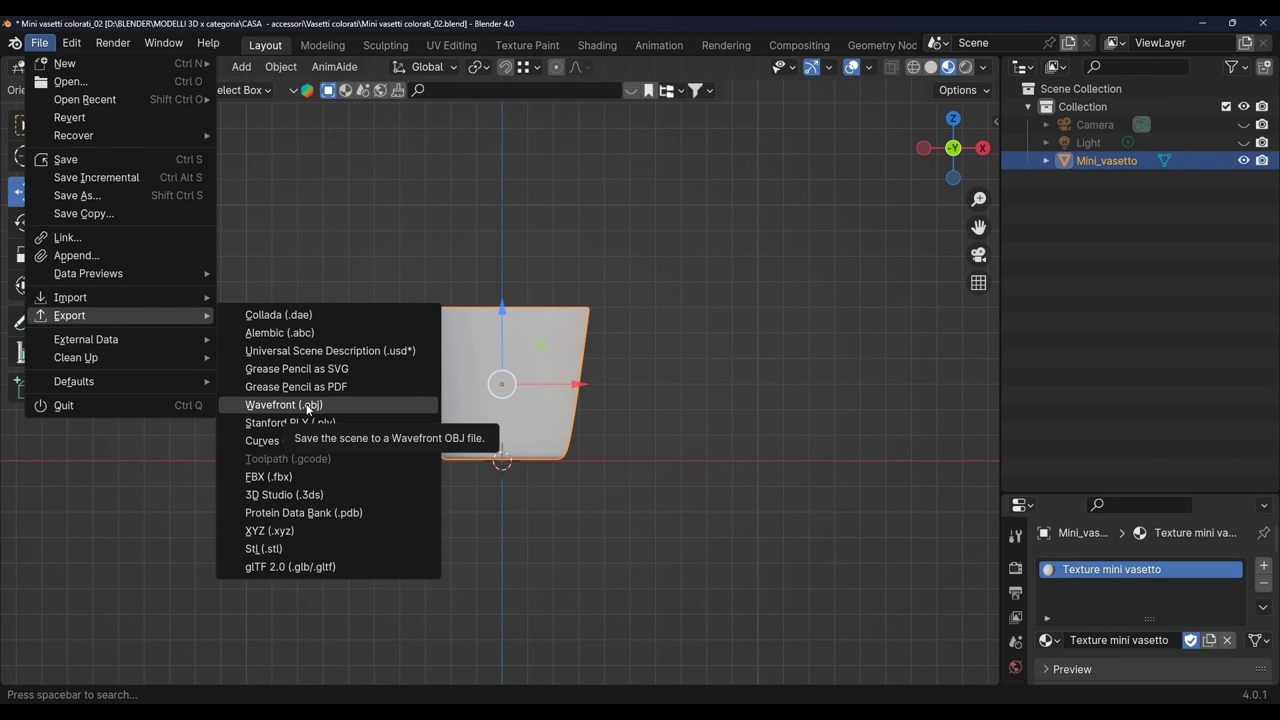
pyautogui.click(307, 407)
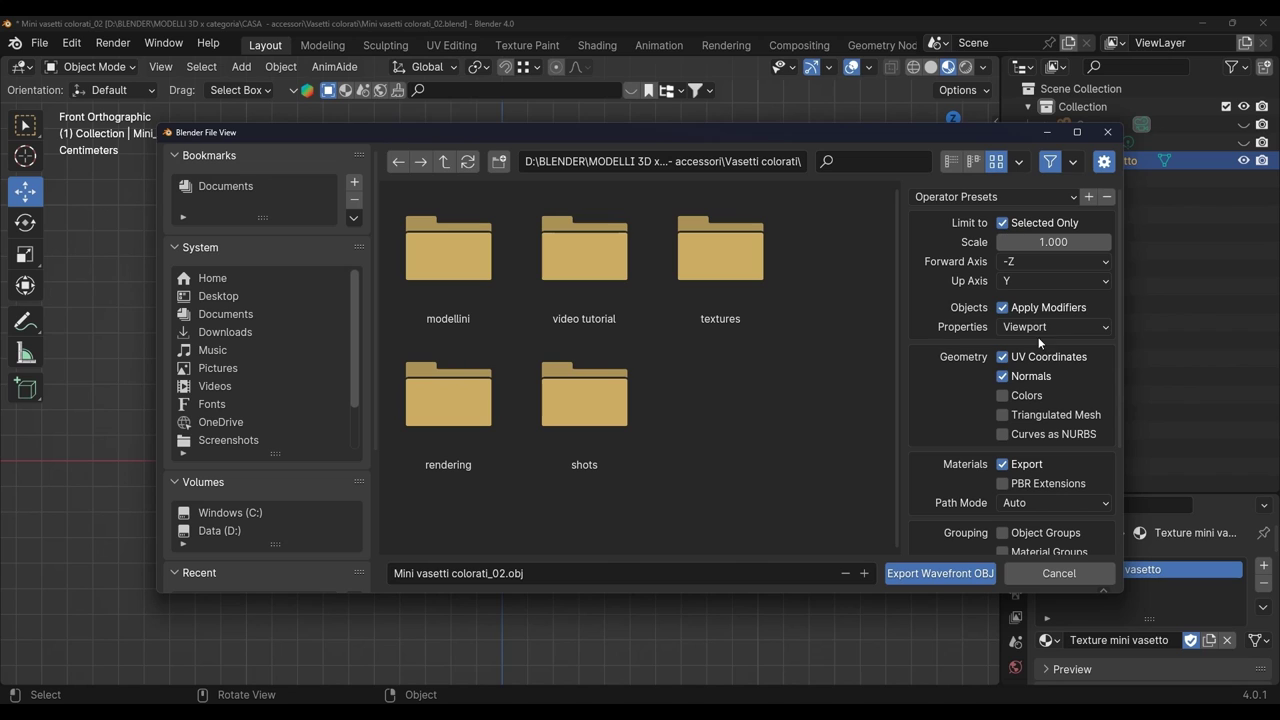
pyautogui.scroll(-3, 1059, 421)
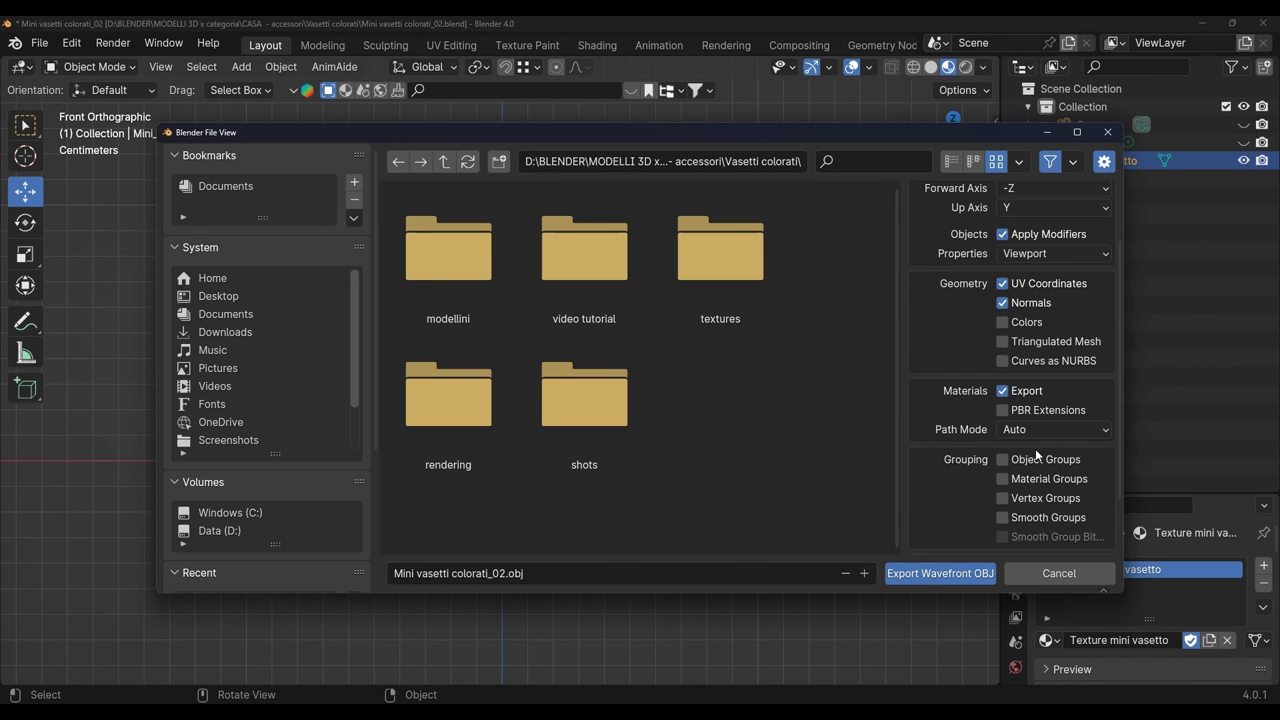
pyautogui.scroll(-3, 1035, 448)
pyautogui.scroll(2, 1035, 448)
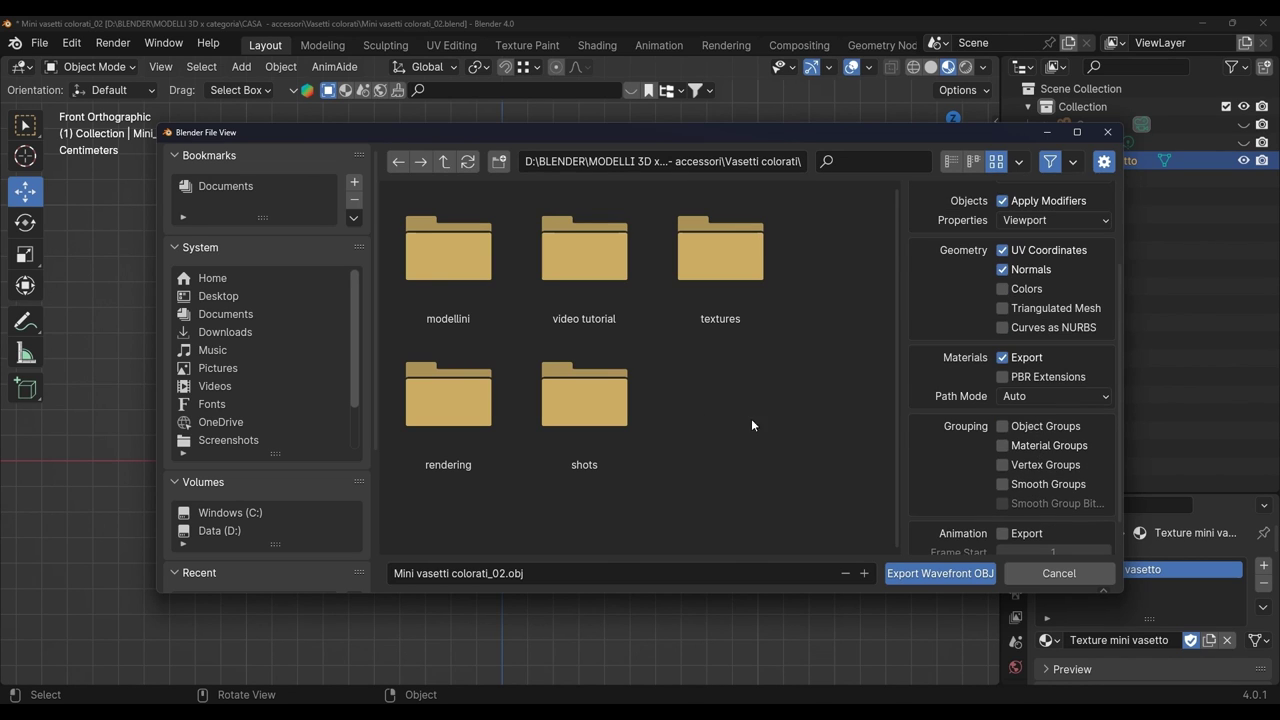
pyautogui.doubleClick(448, 250)
pyautogui.click(470, 573)
pyautogui.click(502, 573)
pyautogui.write('o')
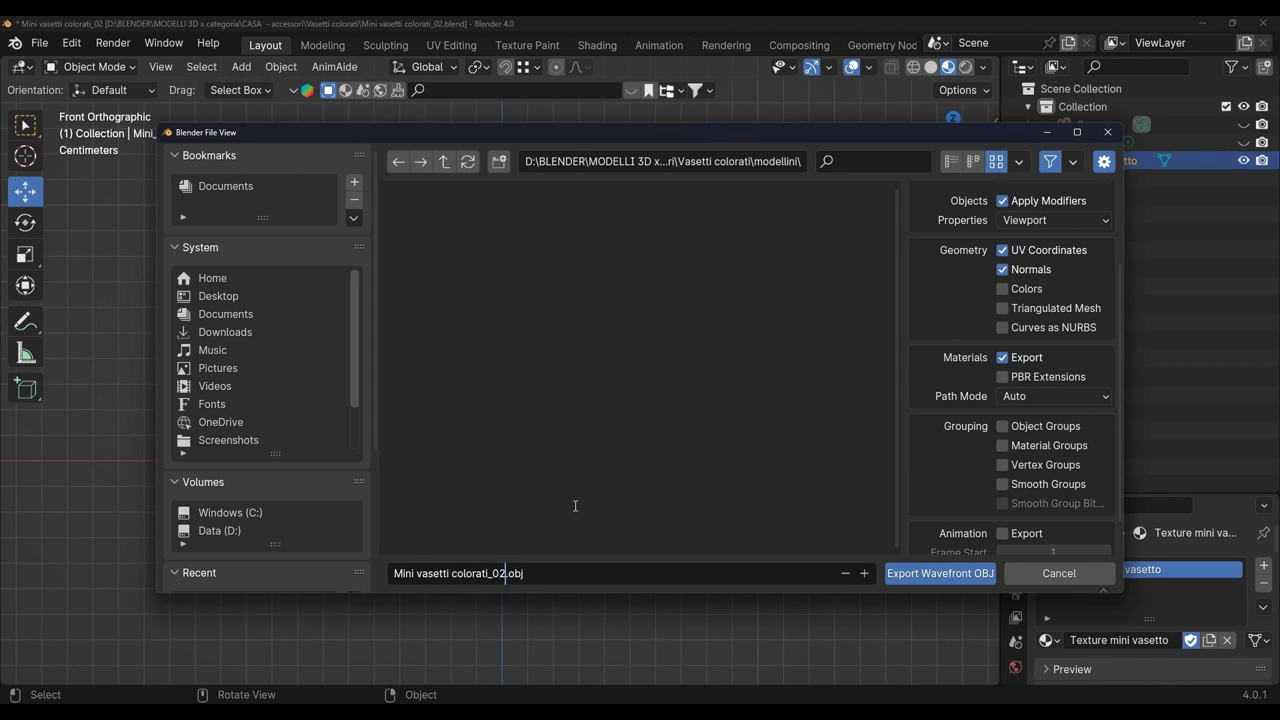
pyautogui.click(935, 574)
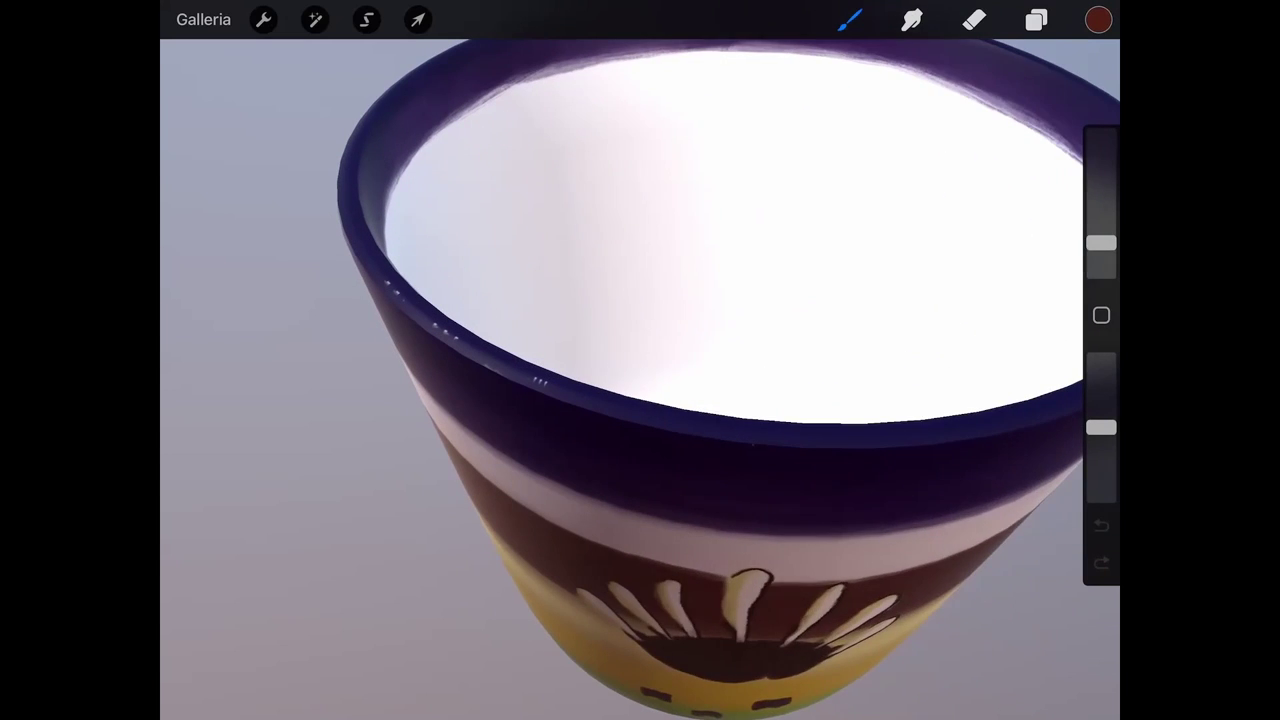
# Pick a dark navy colour and paint a stroke inside the pot.
pyautogui.click(849, 19)
pyautogui.click(1098, 19)
pyautogui.click(823, 501)
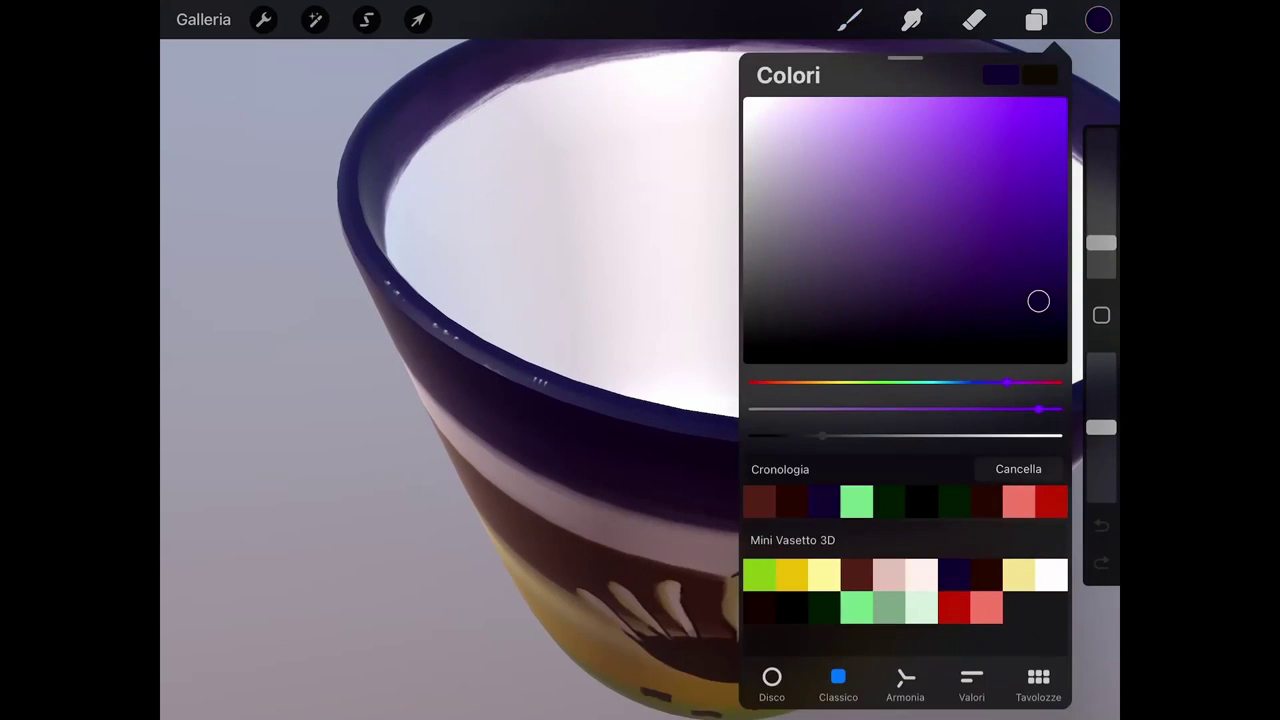
pyautogui.click(400, 500)
pyautogui.click(1036, 19)
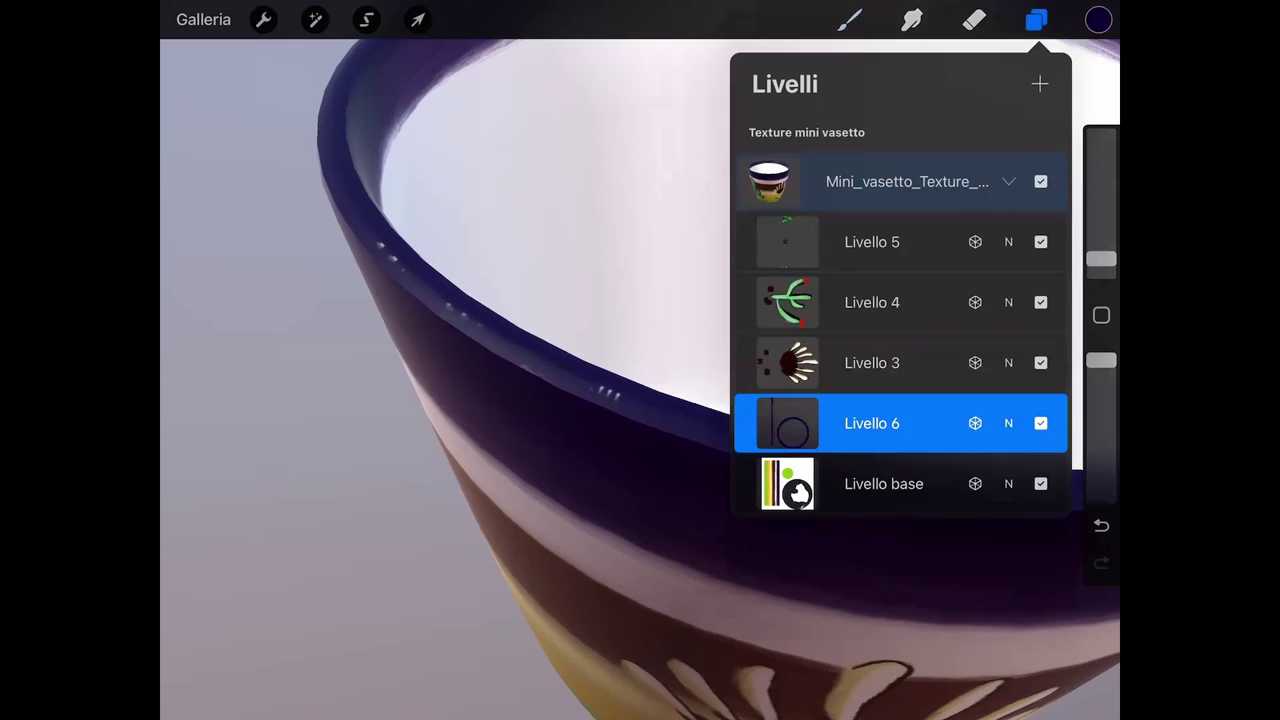
pyautogui.click(884, 483)
pyautogui.click(849, 19)
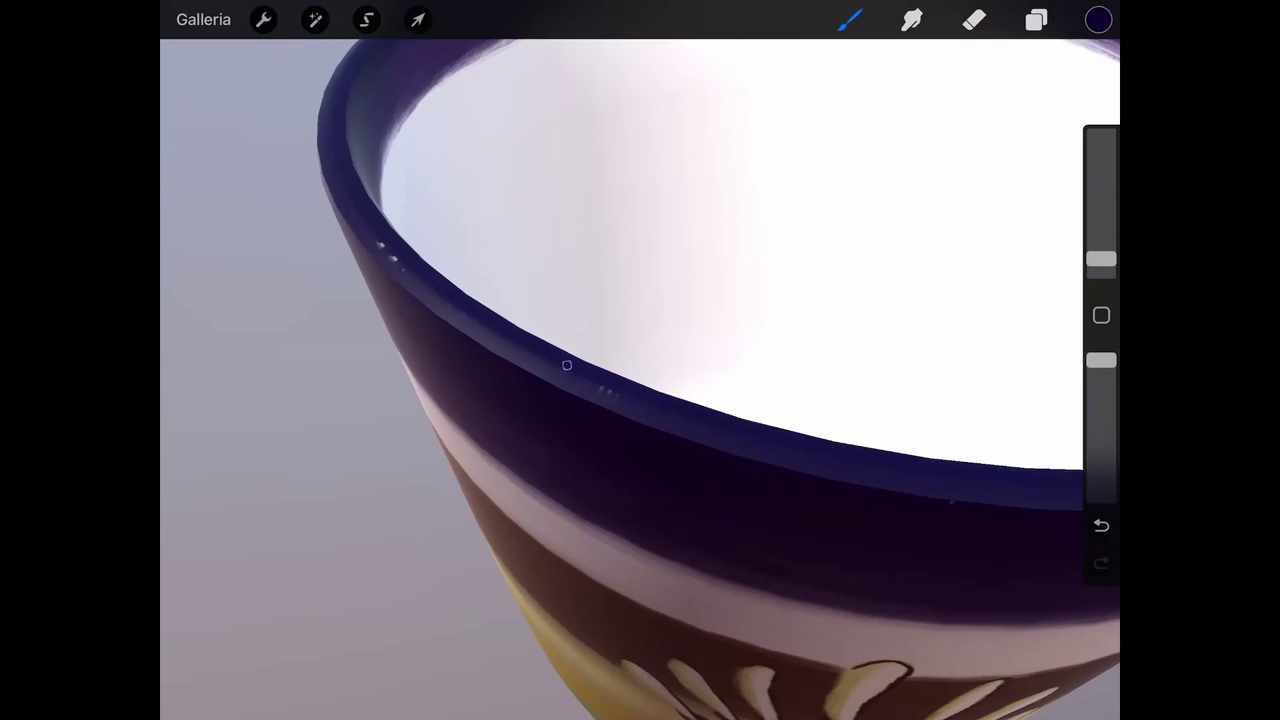
pyautogui.click(1101, 259)
pyautogui.moveTo(404, 279); pyautogui.dragTo(537, 443)
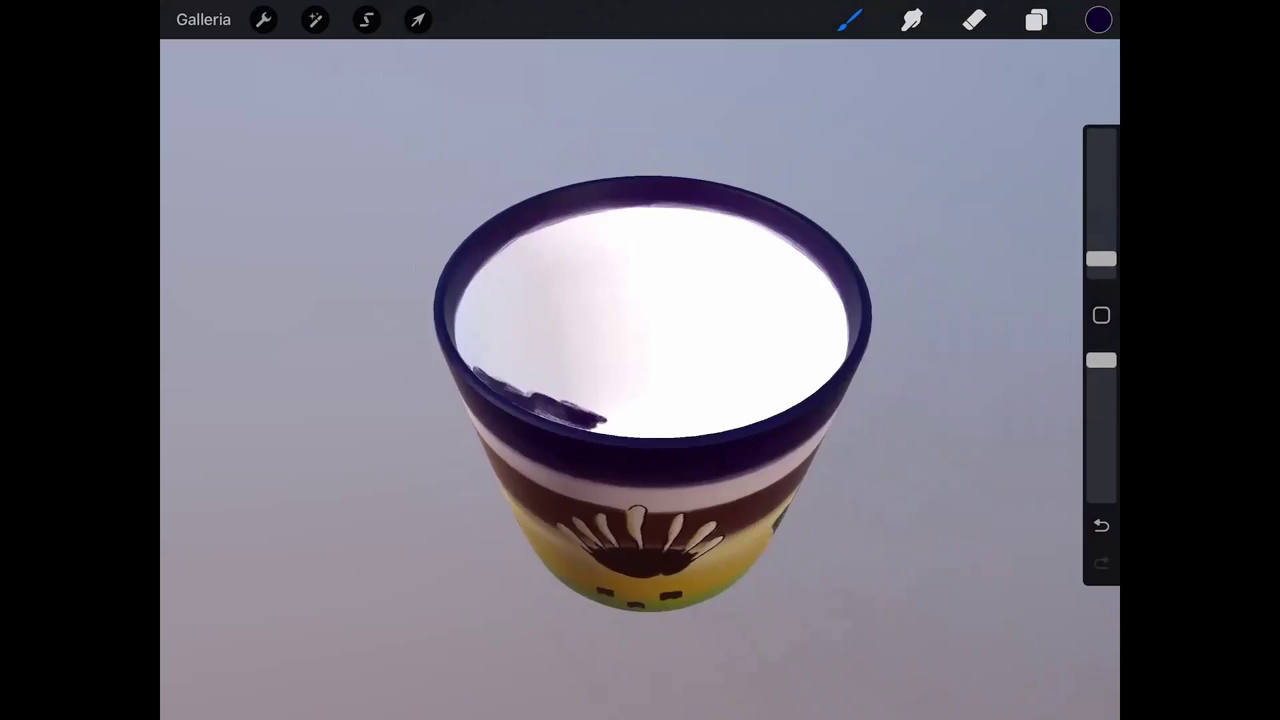
# Erase the dark stroke on Livello 6, undo one eraser pass, and turn the pot to the cactus.
pyautogui.click(974, 19)
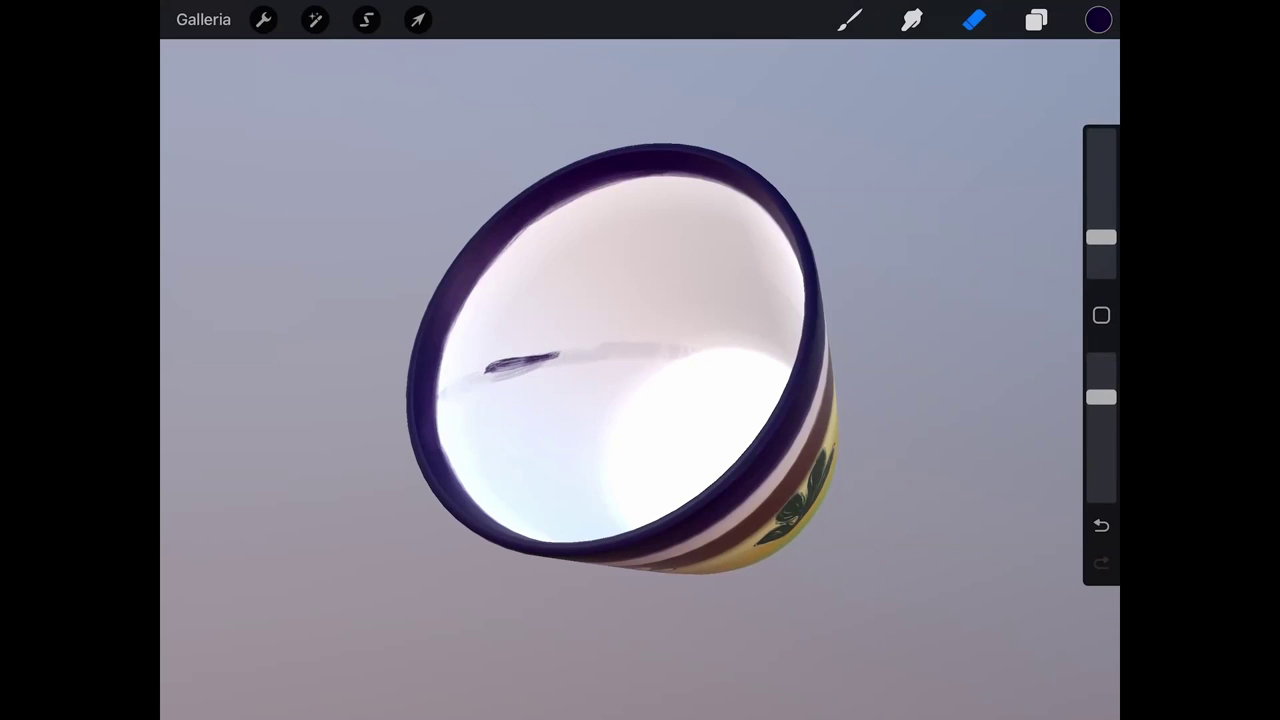
pyautogui.click(1036, 19)
pyautogui.click(871, 423)
pyautogui.moveTo(486, 370); pyautogui.dragTo(558, 354)
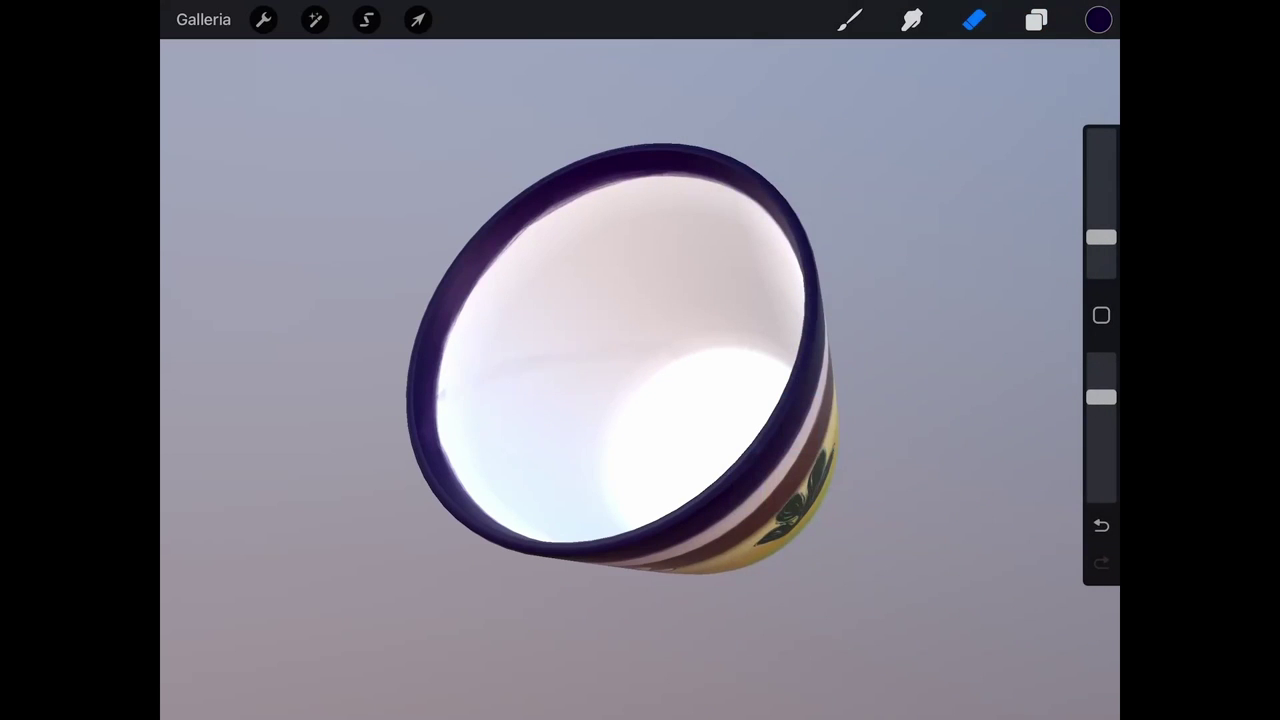
pyautogui.click(1101, 525)
pyautogui.moveTo(600, 450); pyautogui.dragTo(700, 300)
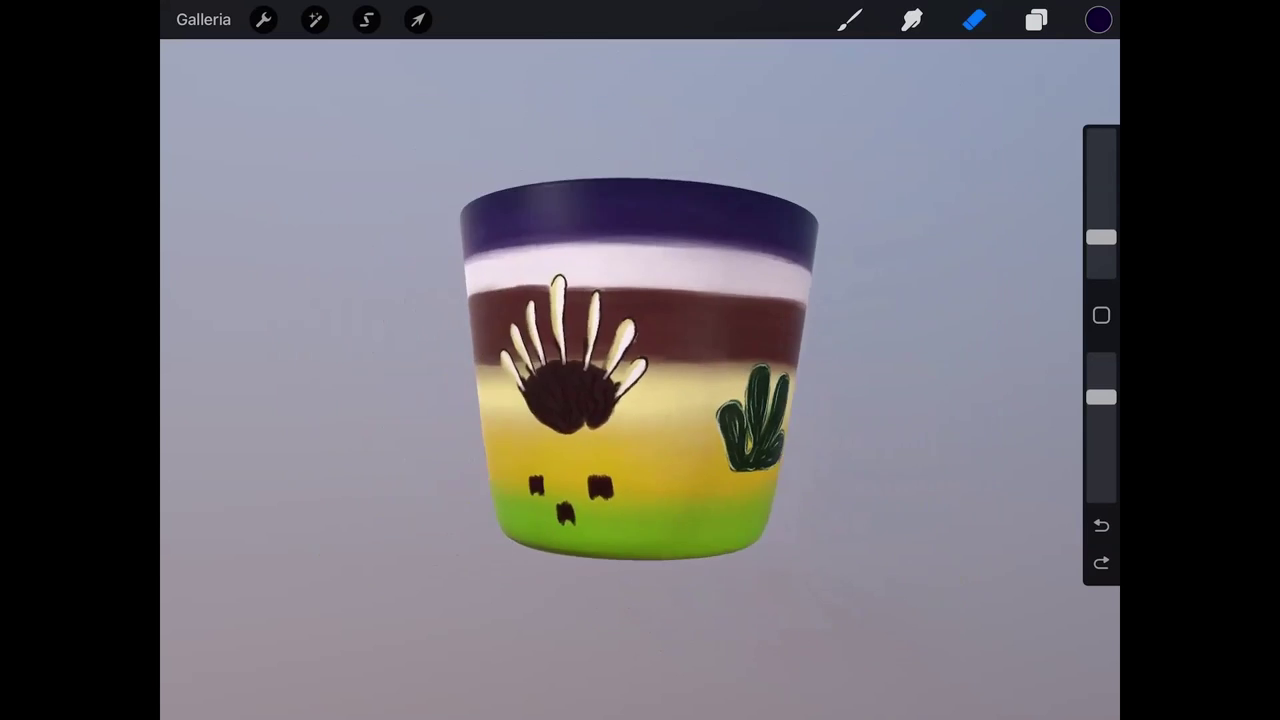
pyautogui.moveTo(720, 400); pyautogui.dragTo(560, 400)
# Turn Show 2D Texture on to view the flat texture map, then off again.
pyautogui.click(1036, 19)
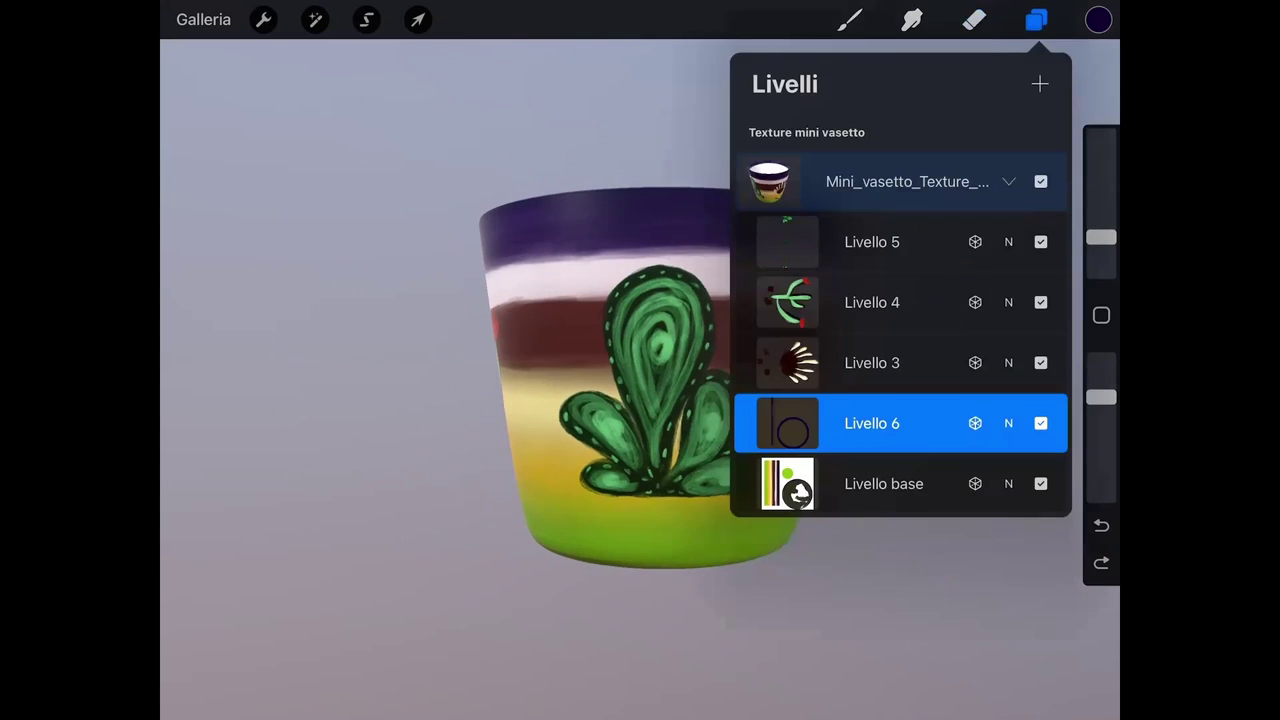
pyautogui.click(1036, 19)
pyautogui.click(263, 19)
pyautogui.click(471, 191)
pyautogui.click(263, 19)
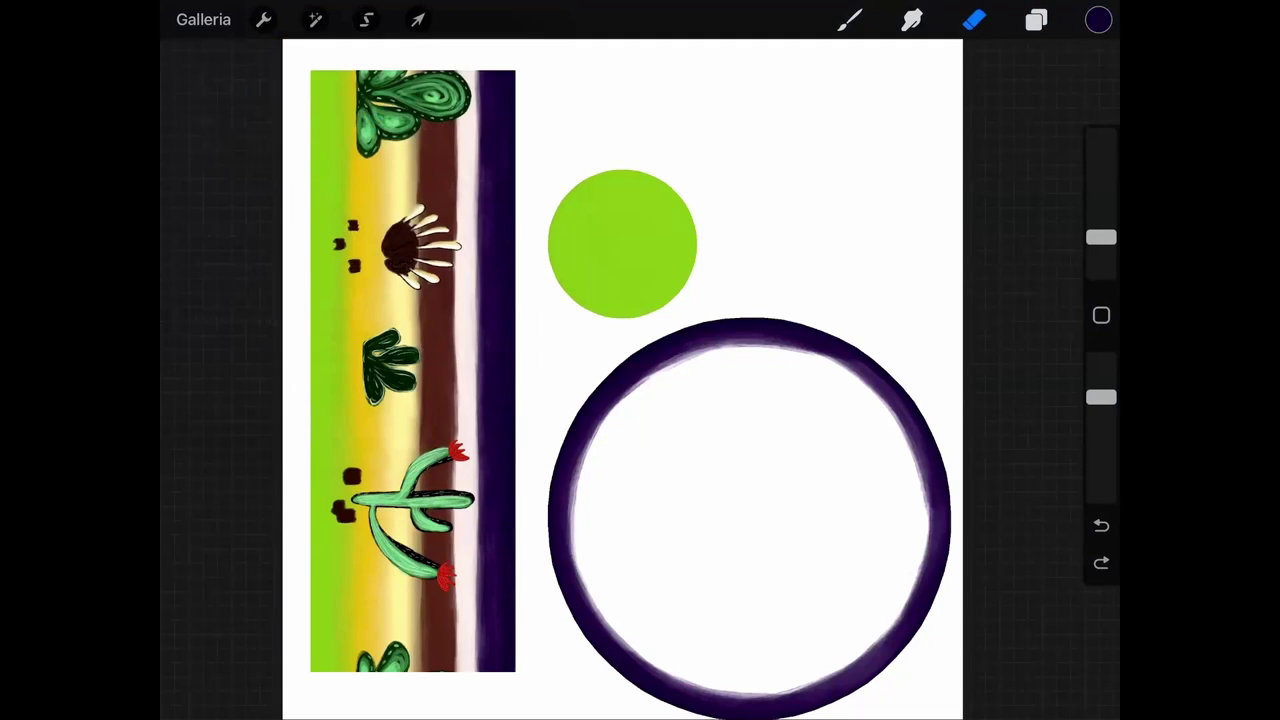
pyautogui.click(263, 19)
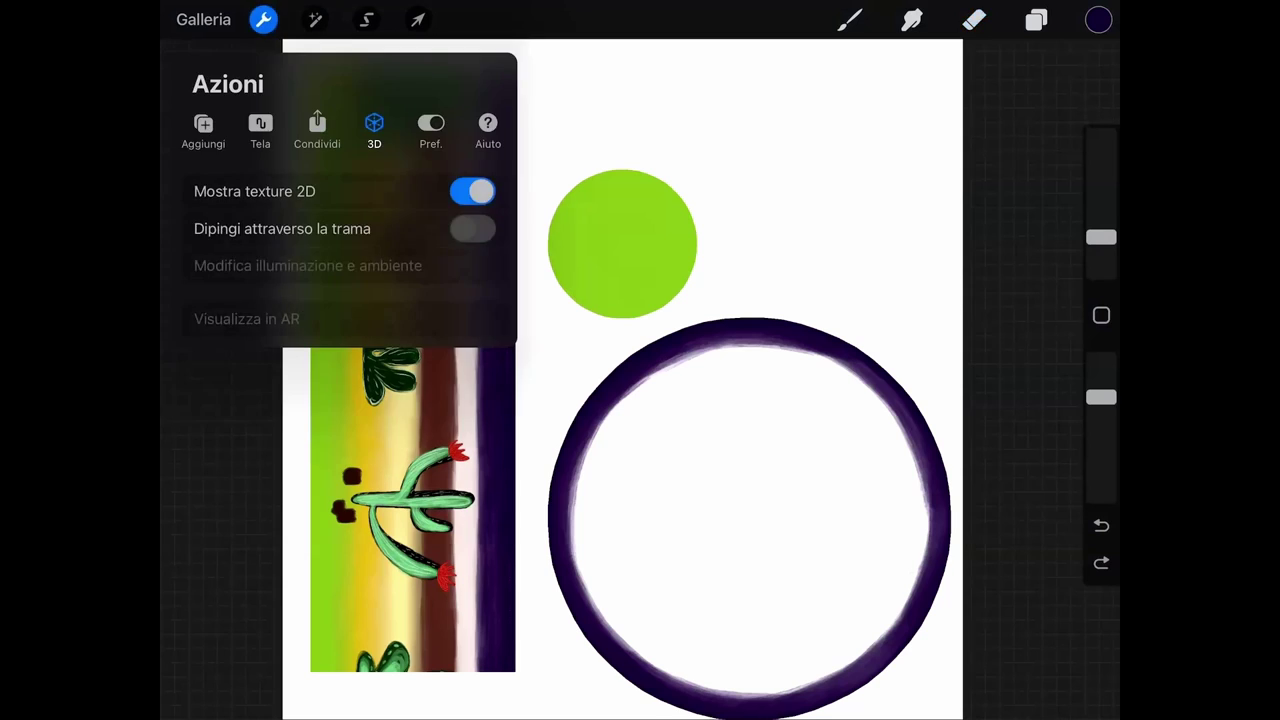
pyautogui.click(473, 190)
pyautogui.click(263, 19)
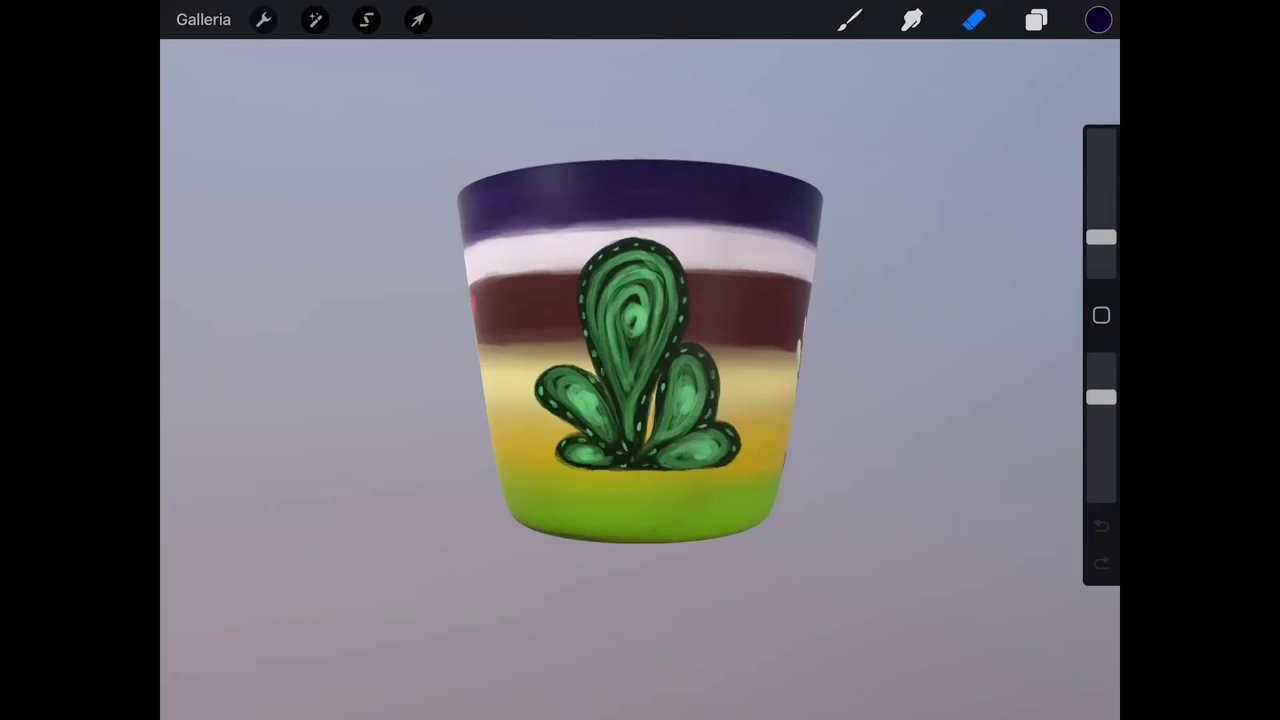
# Share the painted pot as an OBJ folder and save it to the Procreate folder in Files.
pyautogui.click(263, 19)
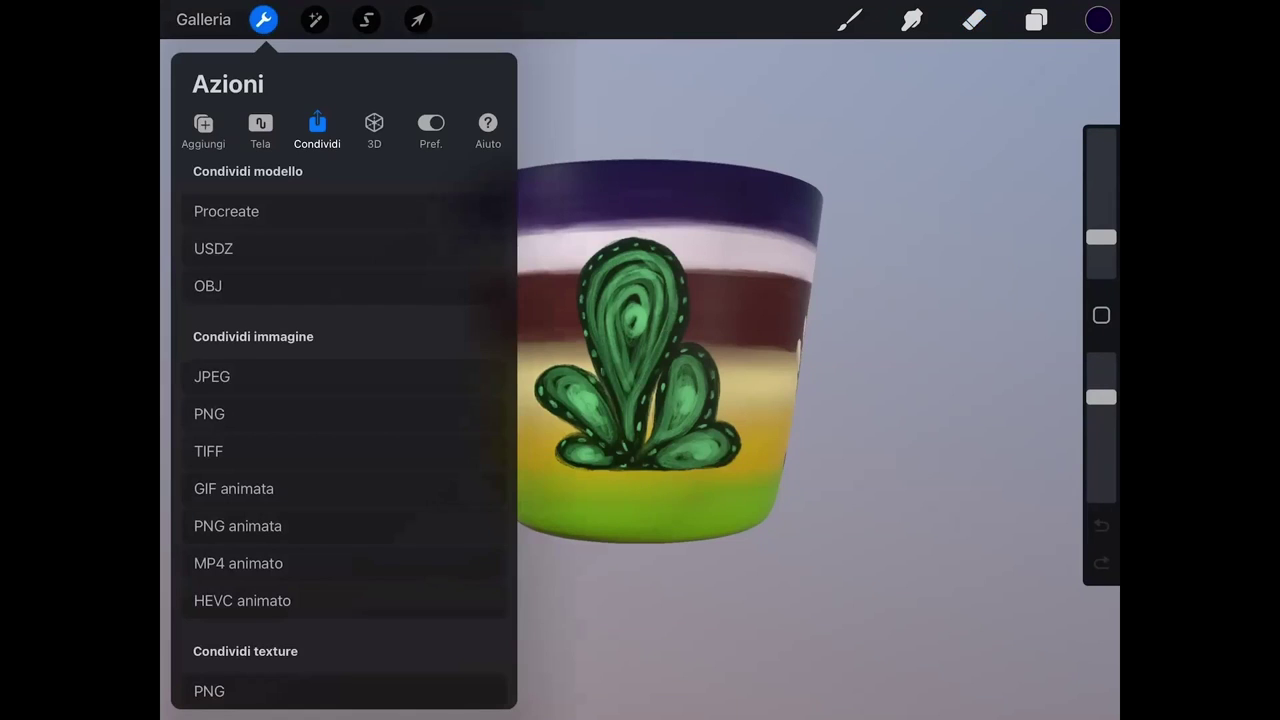
pyautogui.click(209, 691)
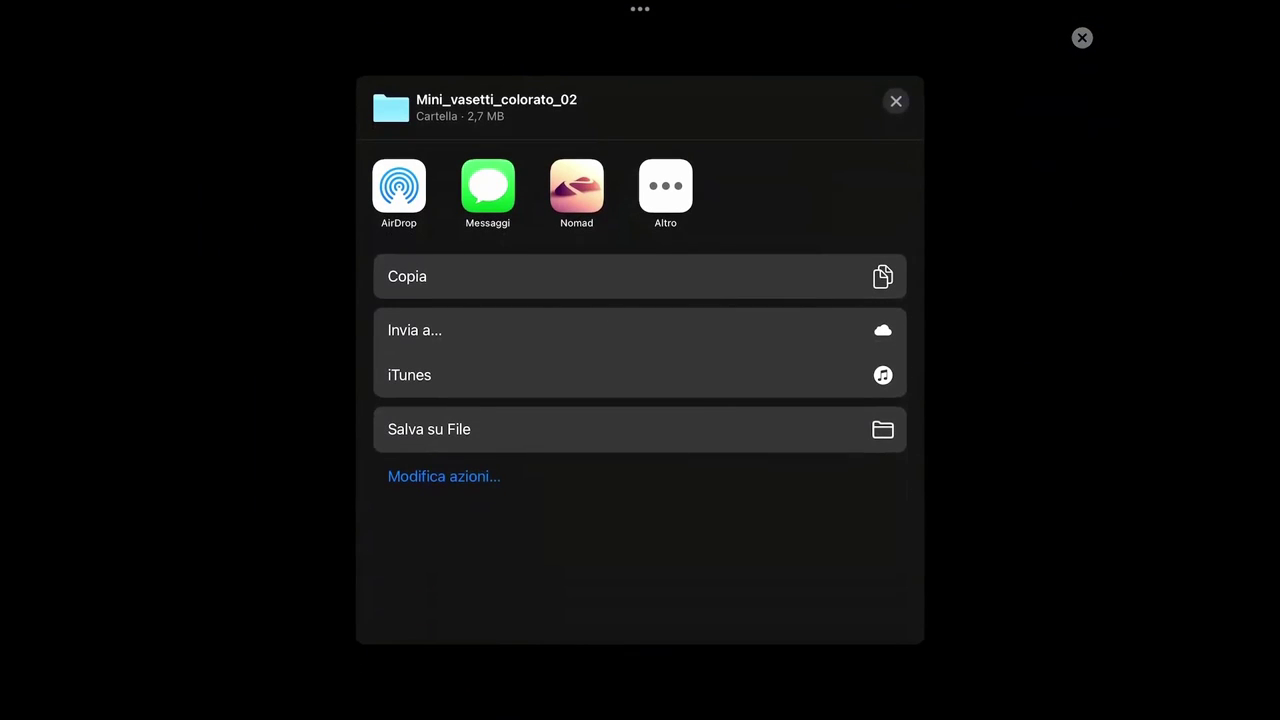
pyautogui.click(640, 429)
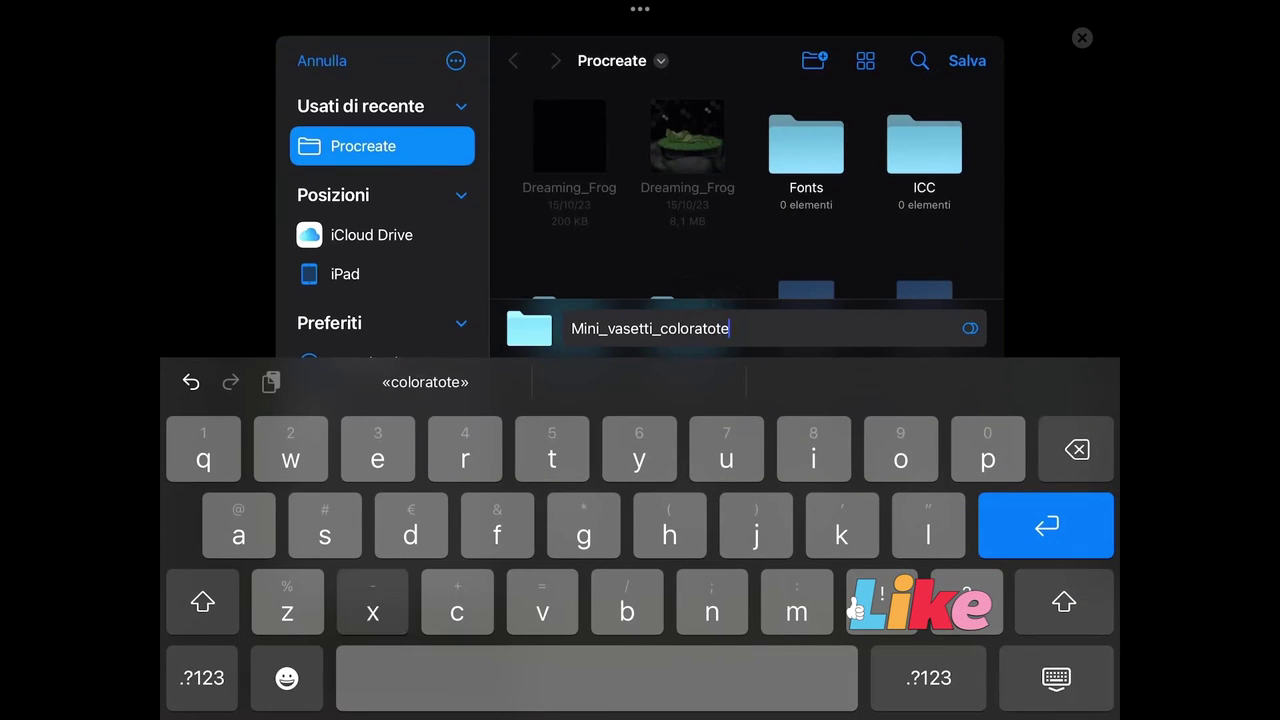
pyautogui.click(1056, 678)
pyautogui.click(968, 97)
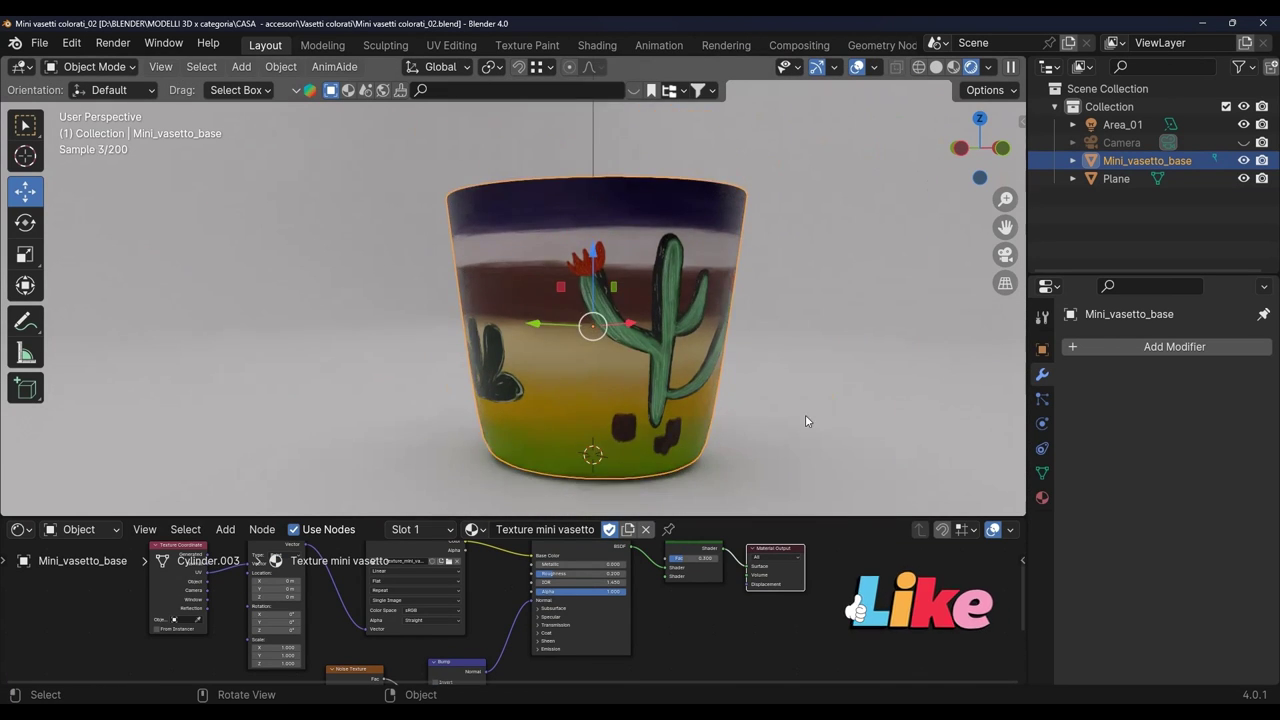
pyautogui.moveTo(805, 414)
pyautogui.mouseDown(button='middle')
pyautogui.moveTo(695, 406)
pyautogui.moveTo(766, 401)
pyautogui.mouseUp(button='middle')
pyautogui.click(766, 407)
pyautogui.click(936, 67)
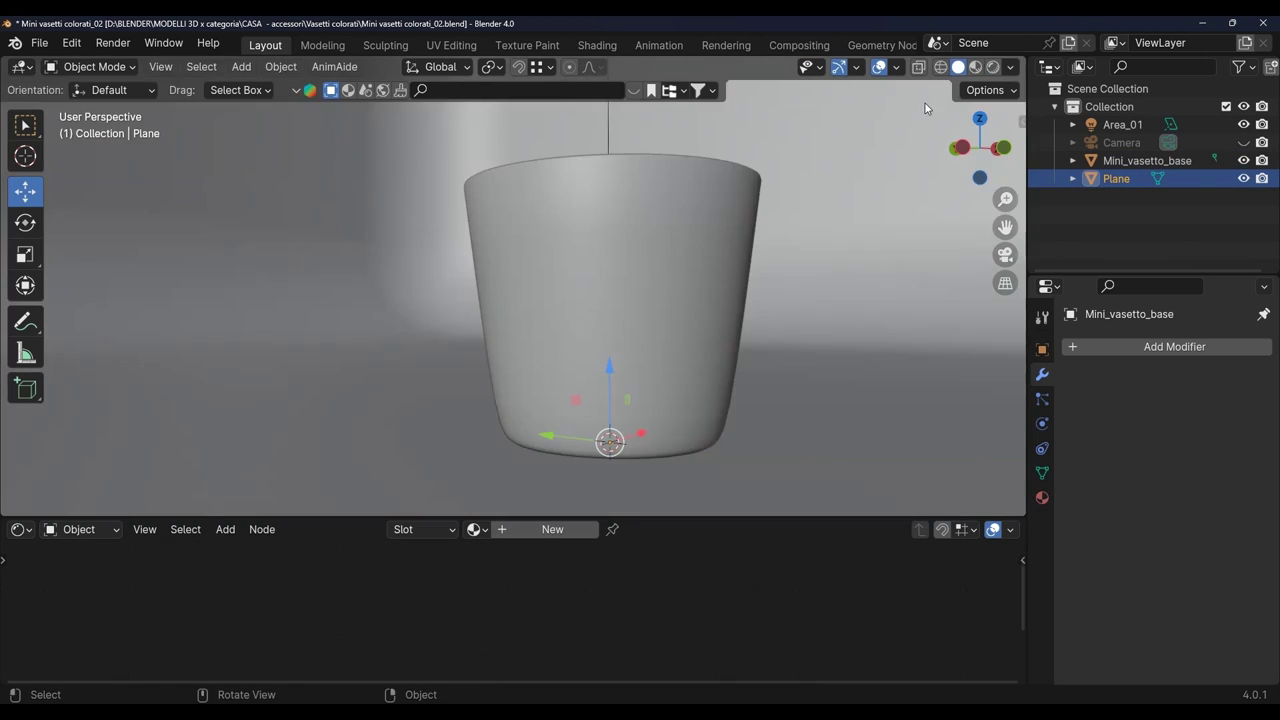
pyautogui.press('KP_Decimal')
pyautogui.scroll(-5, 940, 250)
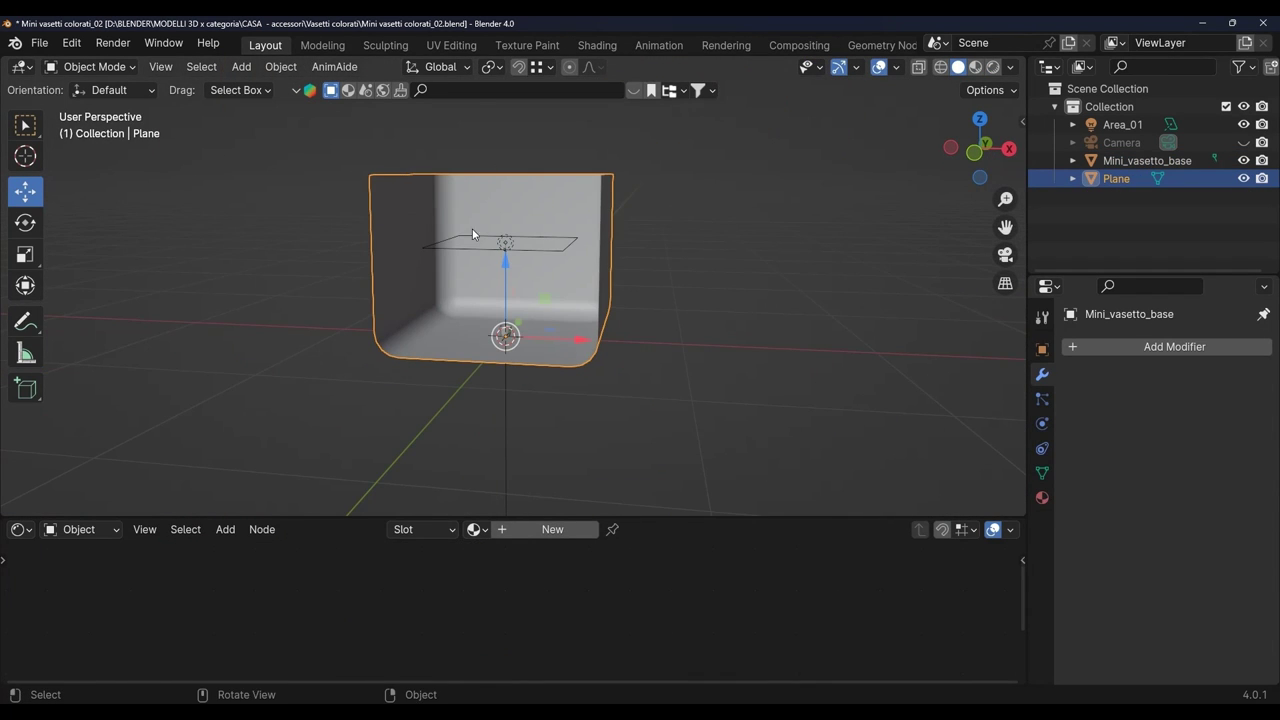
pyautogui.scroll(2, 748, 230)
pyautogui.click(975, 67)
pyautogui.scroll(4, 693, 292)
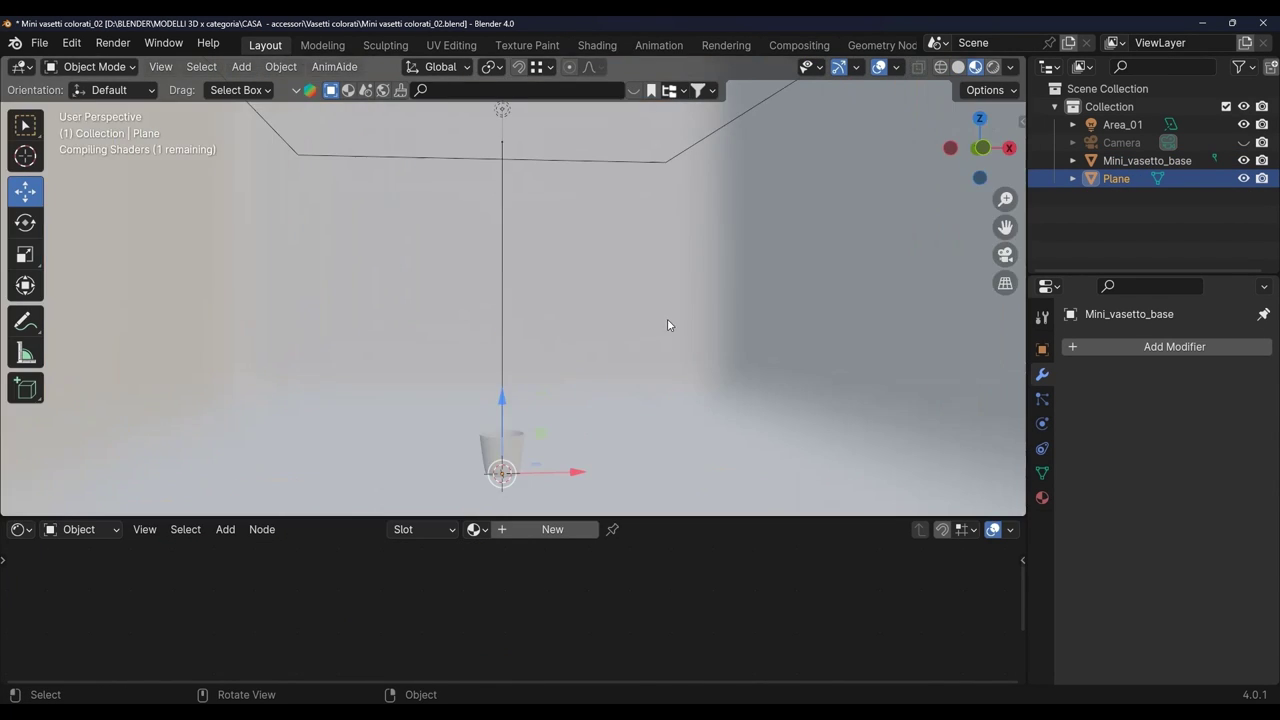
pyautogui.scroll(3, 686, 371)
pyautogui.scroll(3, 686, 371)
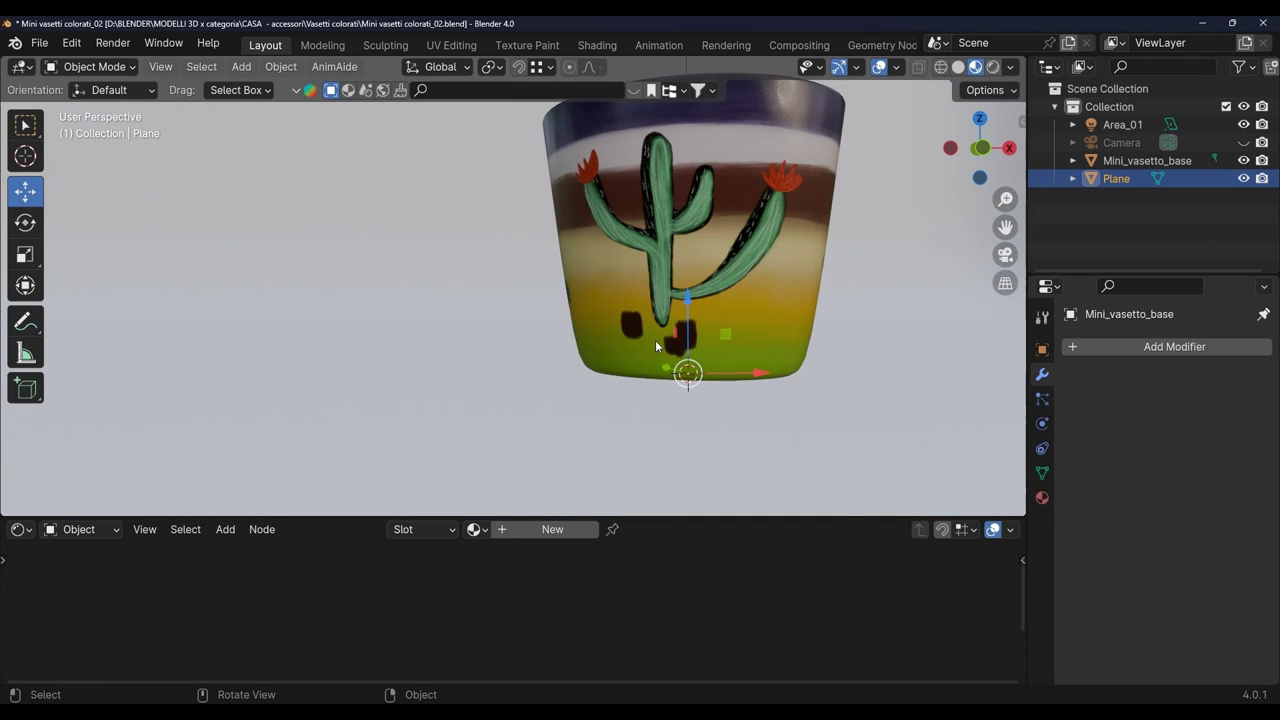
pyautogui.scroll(1, 660, 347)
pyautogui.scroll(2, 819, 282)
pyautogui.moveTo(819, 282)
pyautogui.mouseDown(button='middle')
pyautogui.moveTo(813, 264)
pyautogui.moveTo(670, 232)
pyautogui.mouseUp(button='middle')
pyautogui.scroll(3, 744, 255)
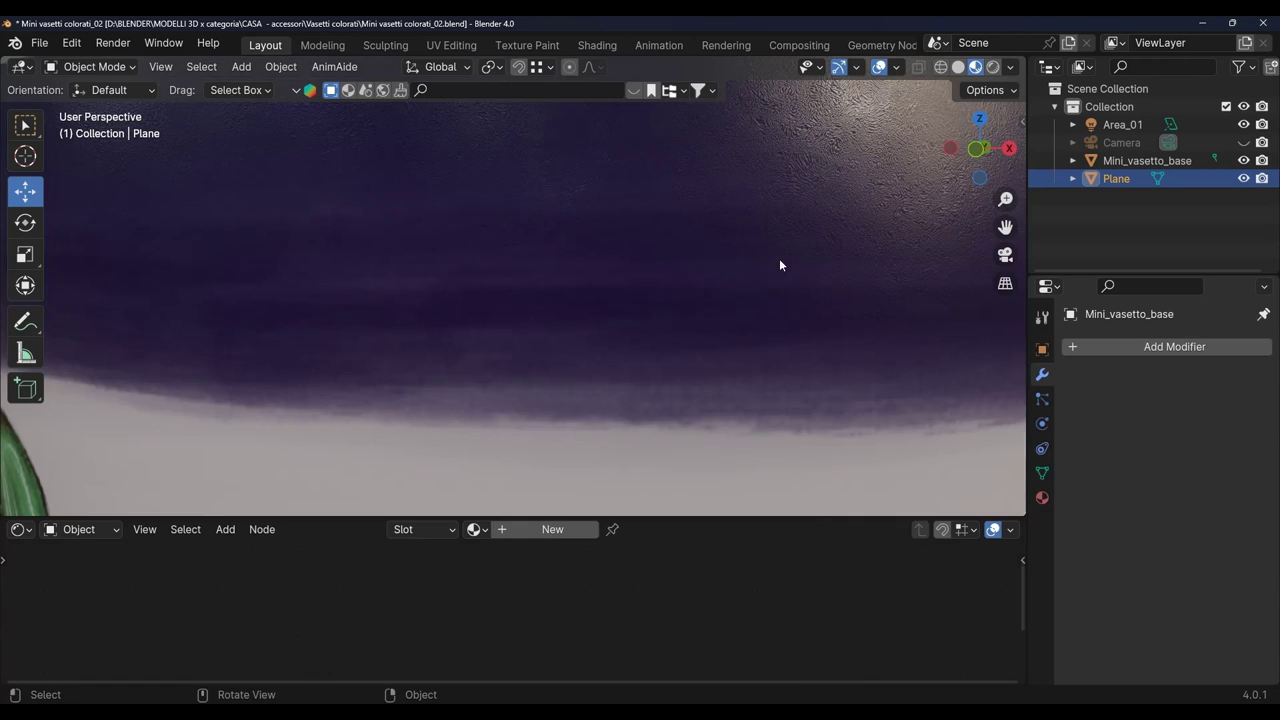
pyautogui.scroll(-5, 781, 265)
pyautogui.moveTo(718, 348); pyautogui.dragTo(700, 349, button='middle')
pyautogui.scroll(-2, 703, 345)
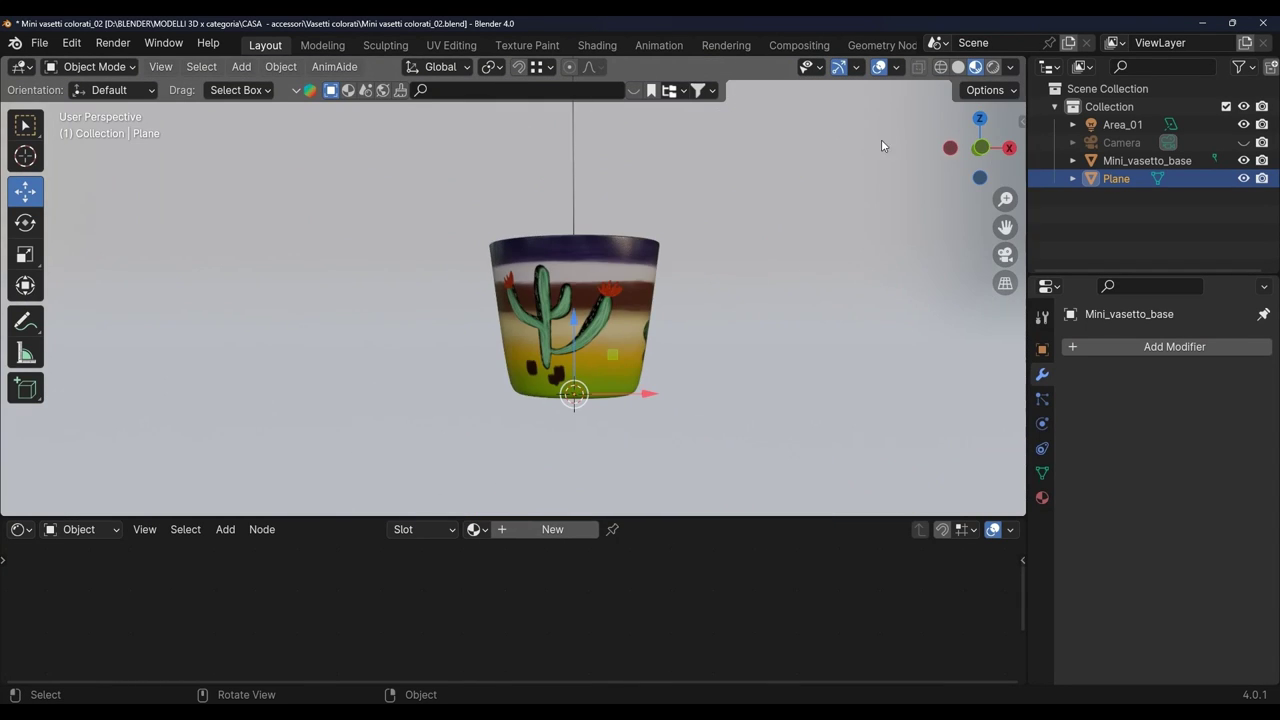
pyautogui.click(993, 67)
pyautogui.scroll(5, 676, 361)
pyautogui.scroll(-5, 676, 361)
pyautogui.press('KP_1')
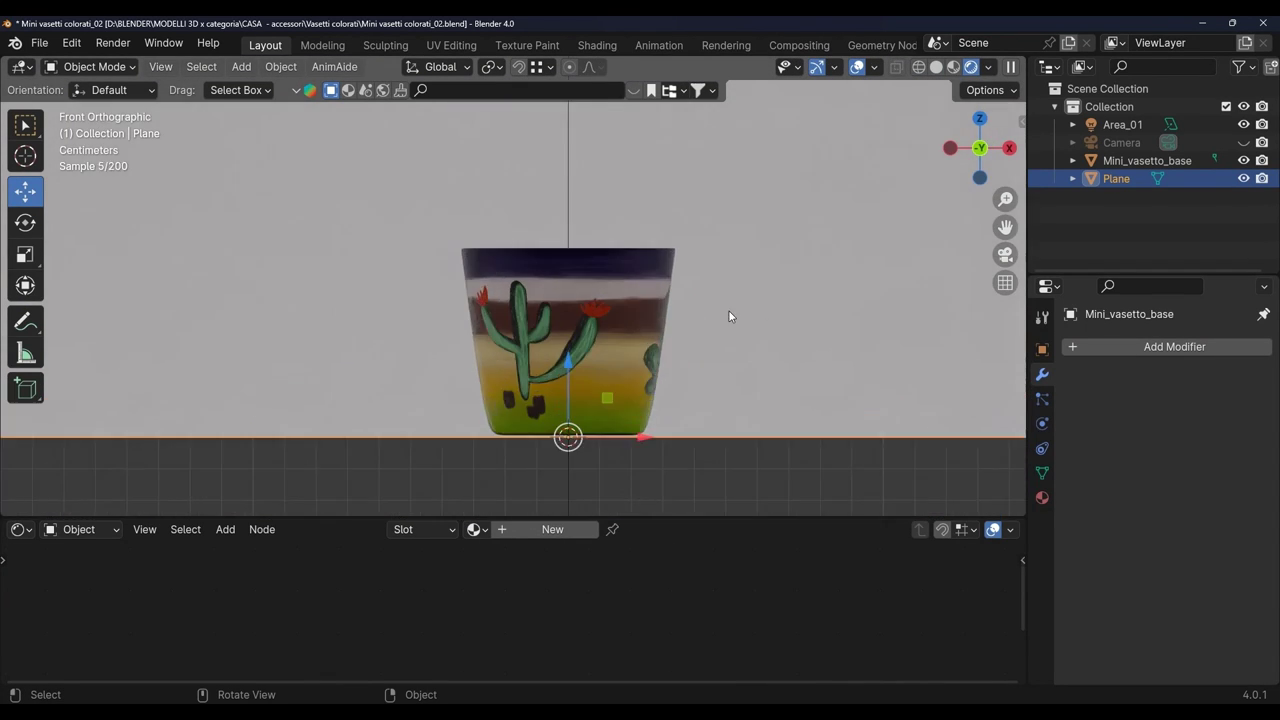
pyautogui.moveTo(729, 316); pyautogui.dragTo(720, 306, button='middle')
pyautogui.click(610, 420)
pyautogui.moveTo(620, 517); pyautogui.dragTo(628, 340)
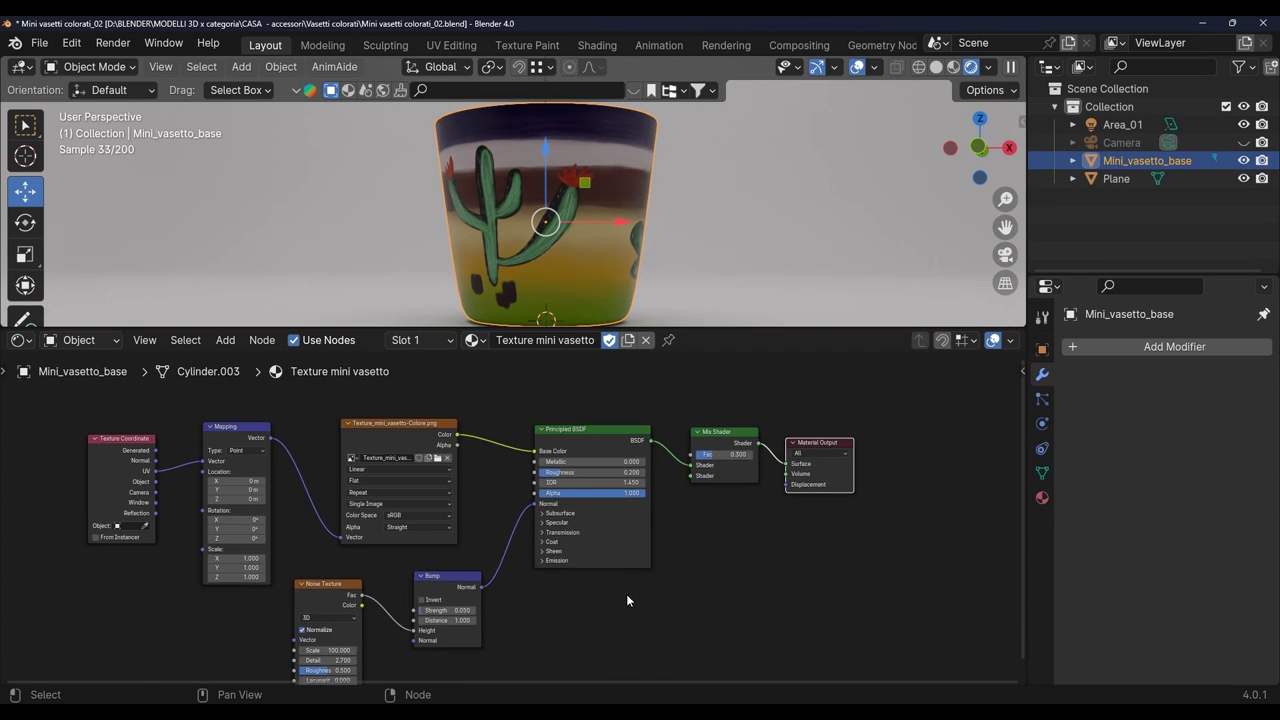
# Load Texture_mini_vasetto-Colore.png into the pot material's Image Texture node.
pyautogui.scroll(2, 560, 450)
pyautogui.scroll(2, 570, 445)
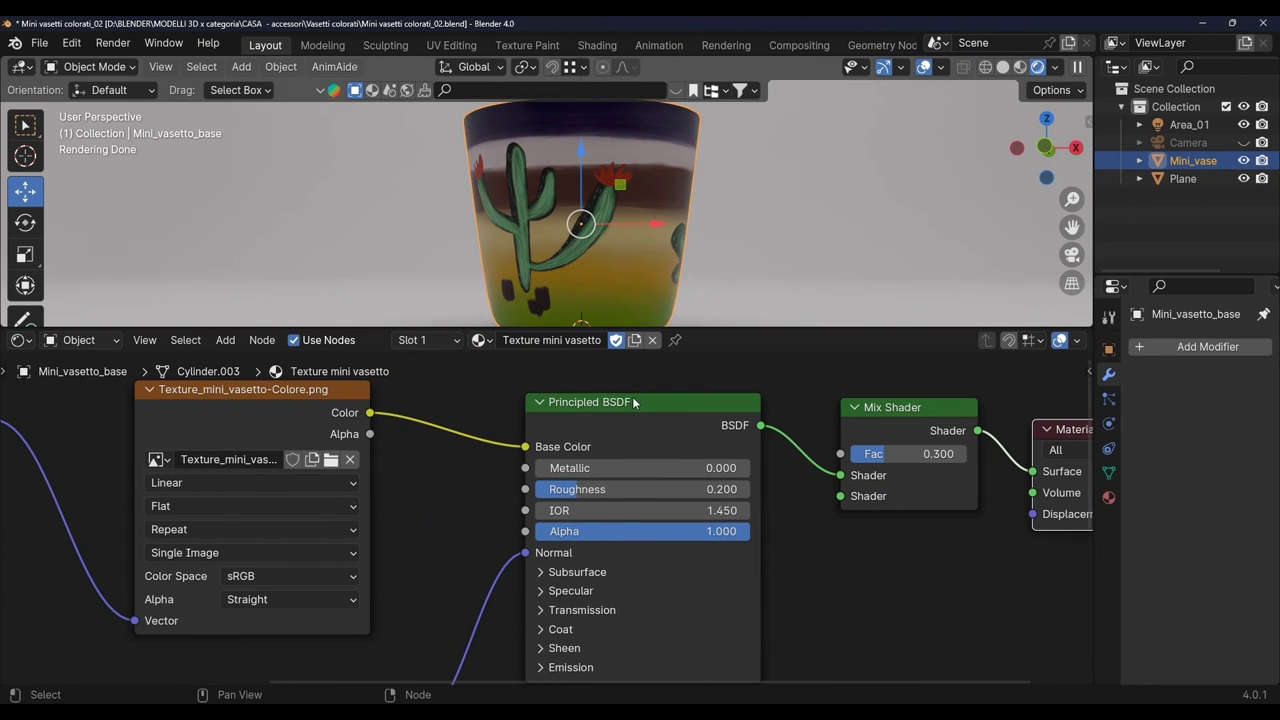
pyautogui.scroll(-1, 657, 555)
pyautogui.moveTo(657, 555); pyautogui.dragTo(532, 572, button='middle')
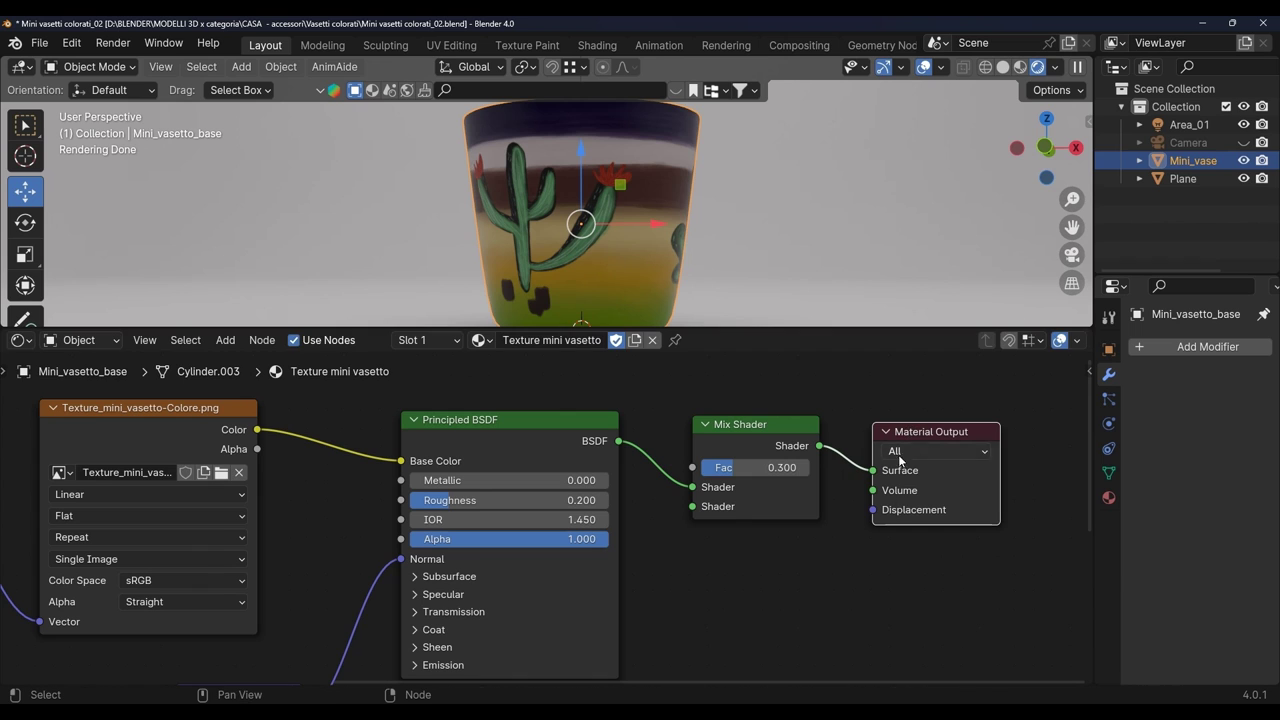
pyautogui.moveTo(250, 525); pyautogui.dragTo(451, 498, button='middle')
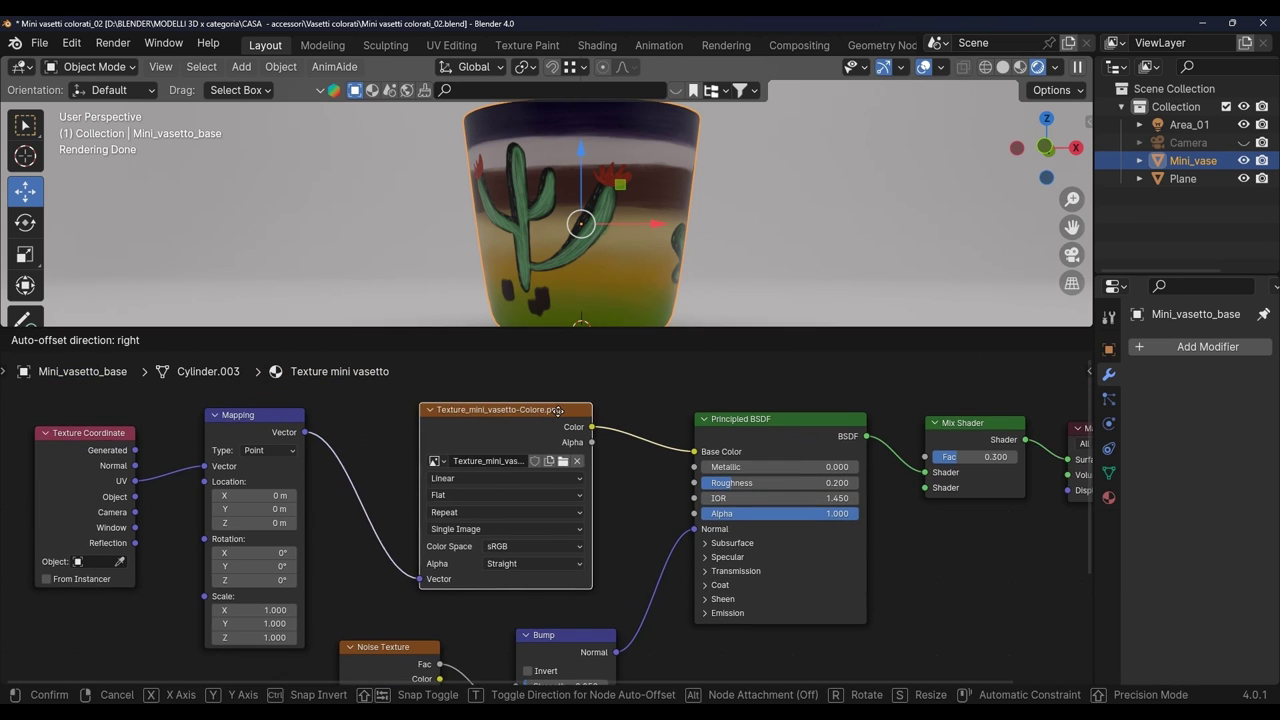
pyautogui.moveTo(471, 451); pyautogui.dragTo(496, 449)
pyautogui.click(419, 443)
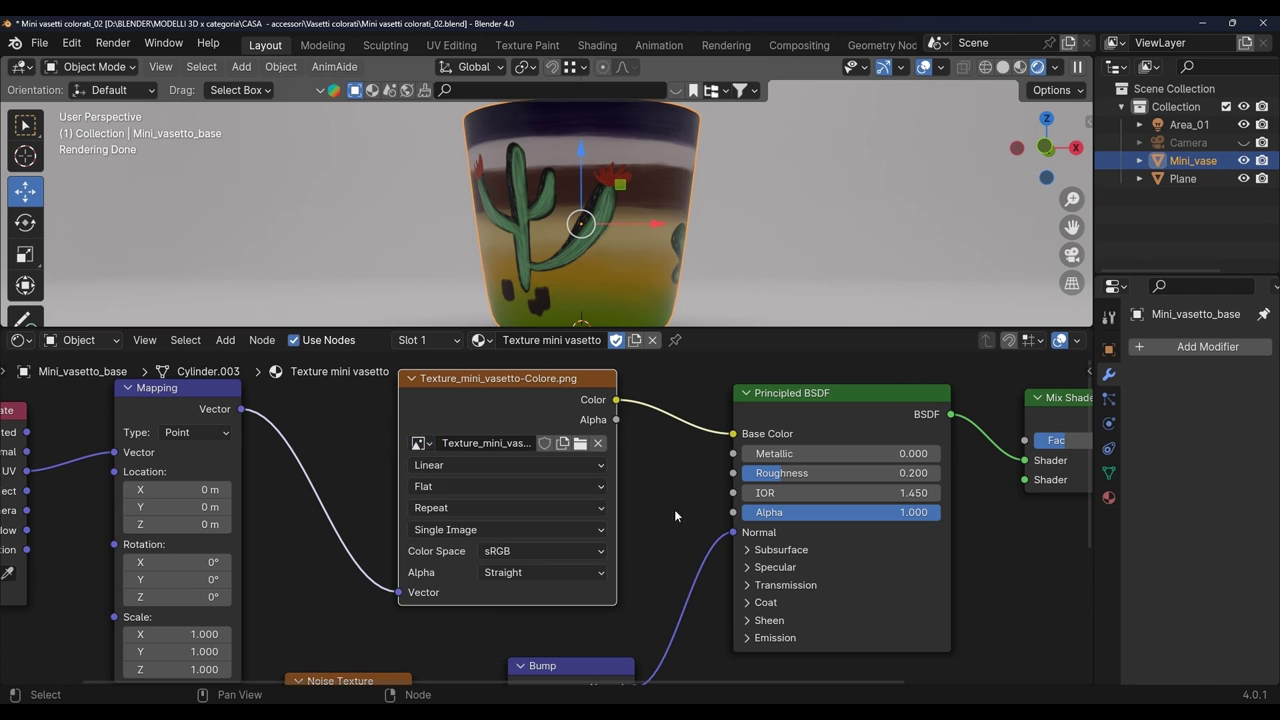
pyautogui.click(580, 443)
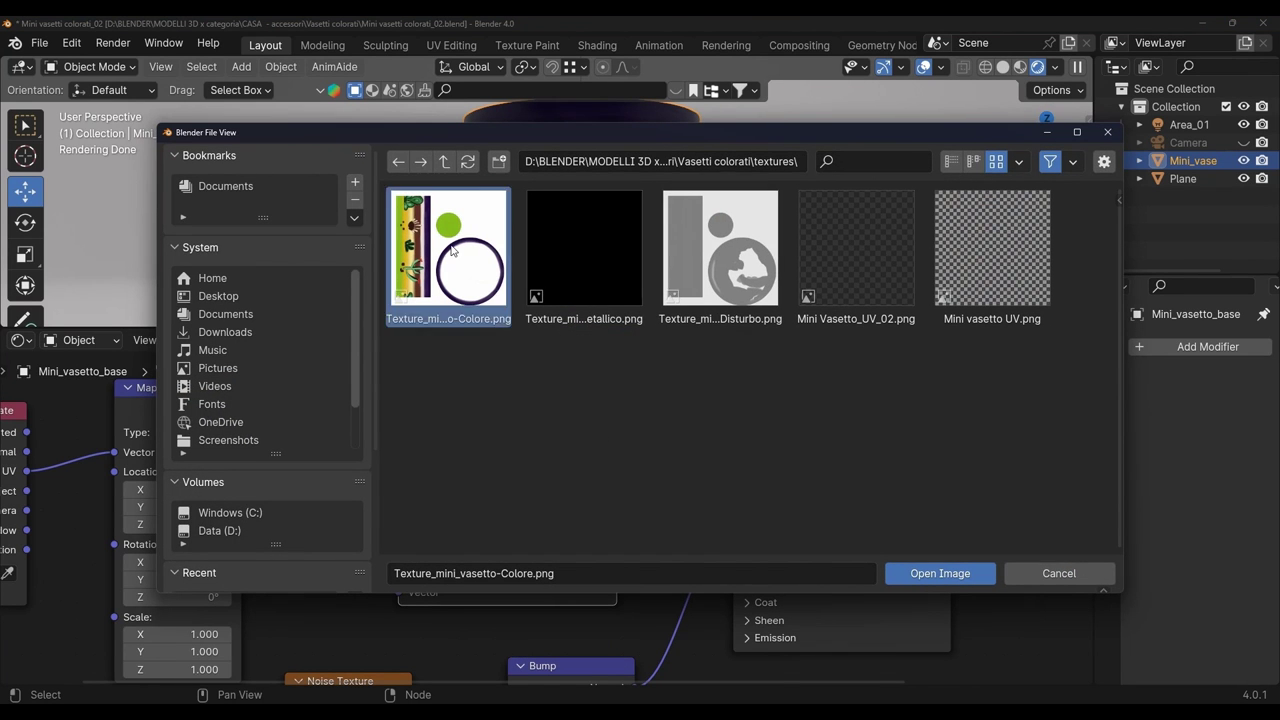
pyautogui.doubleClick(452, 250)
# Rearrange the Mapping, Texture Coordinate and Image Texture nodes and toggle the N-panel.
pyautogui.scroll(-2, 658, 505)
pyautogui.moveTo(574, 421); pyautogui.dragTo(493, 419)
pyautogui.moveTo(261, 447); pyautogui.dragTo(311, 439)
pyautogui.moveTo(690, 422); pyautogui.dragTo(673, 419)
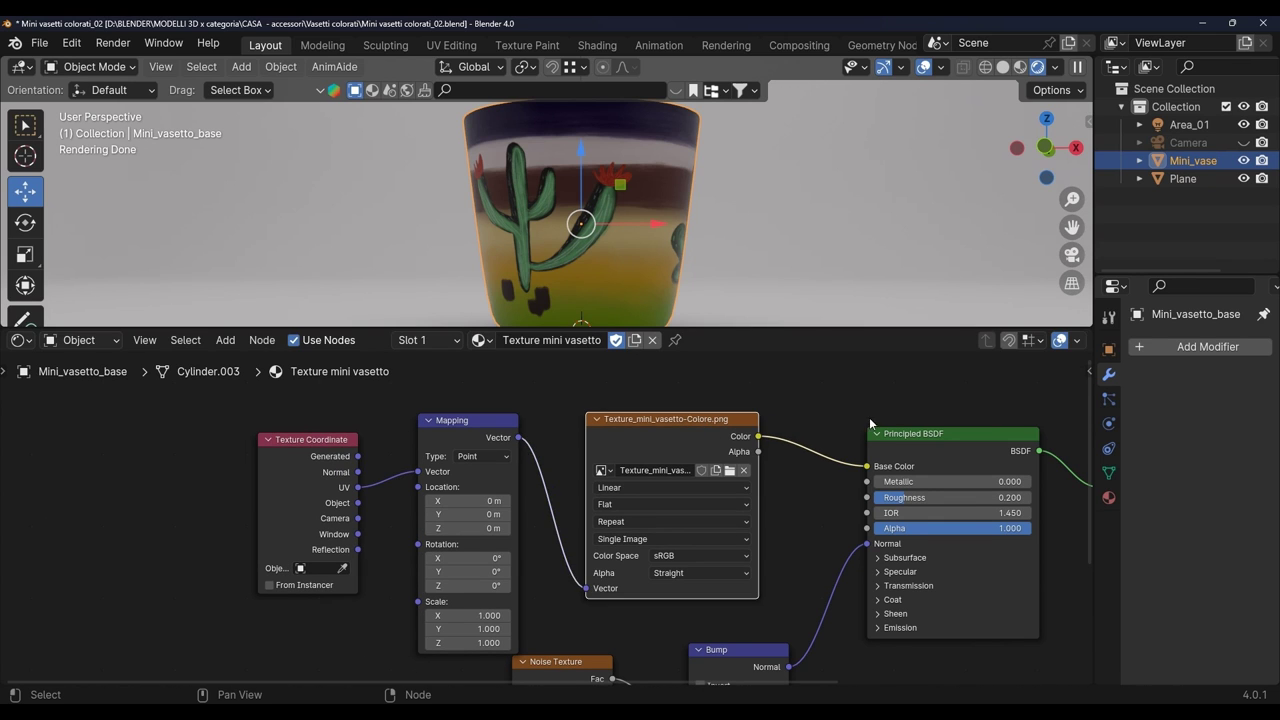
pyautogui.scroll(-3, 870, 425)
pyautogui.press('n')
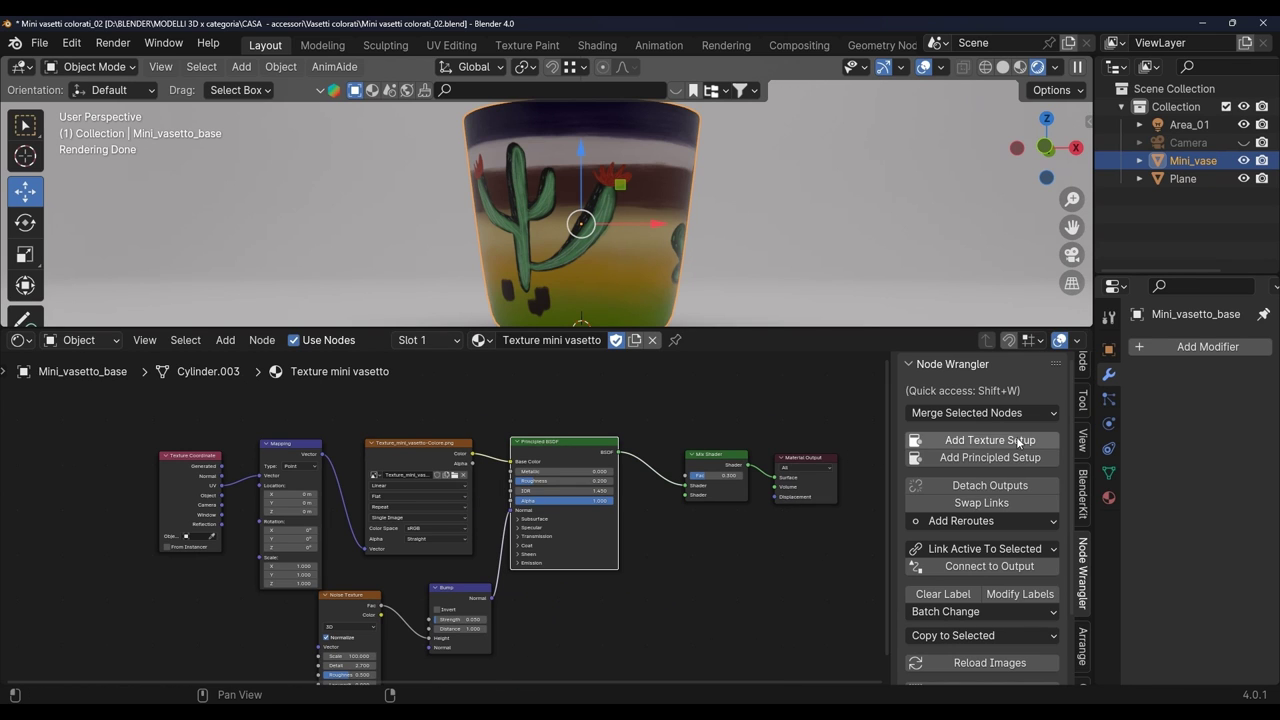
pyautogui.press('n')
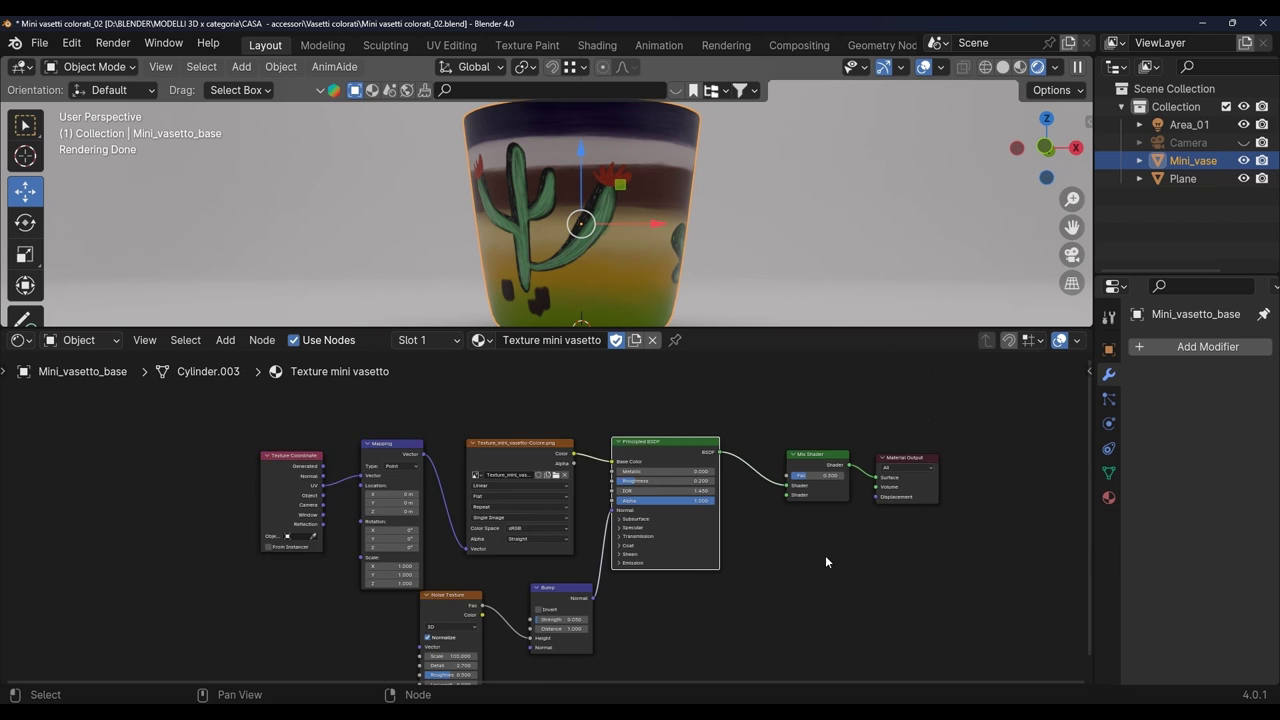
# Move the Noise Texture node closer to Bump and give the 3D viewport more height.
pyautogui.scroll(3, 825, 555)
pyautogui.scroll(3, 820, 290)
pyautogui.scroll(3, 866, 283)
pyautogui.moveTo(1072, 227); pyautogui.dragTo(1076, 226)
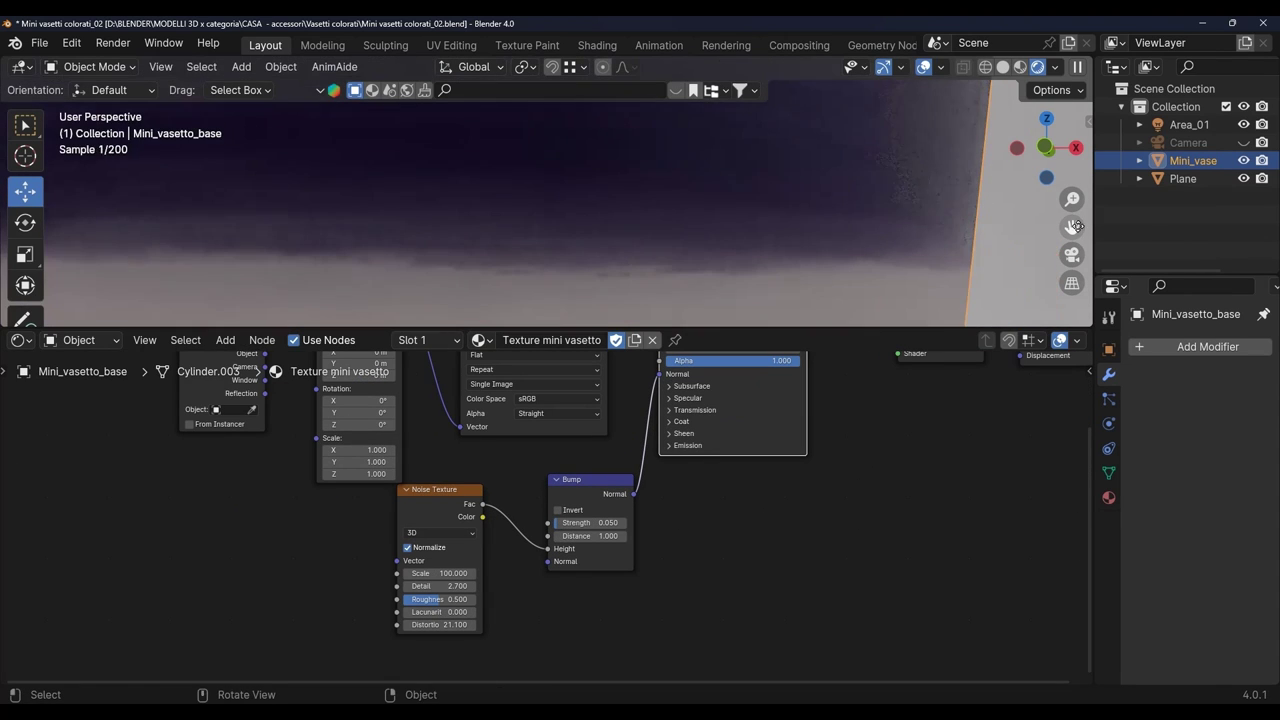
pyautogui.scroll(2, 750, 620)
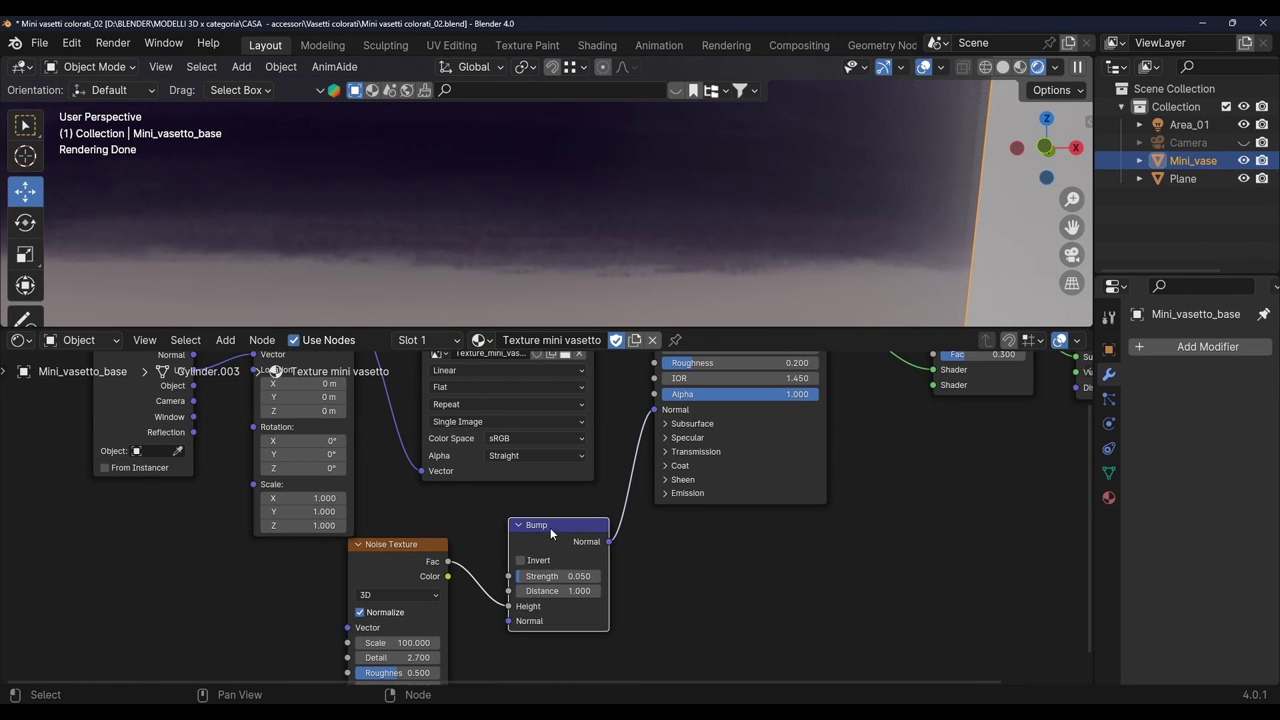
pyautogui.scroll(1, 756, 548)
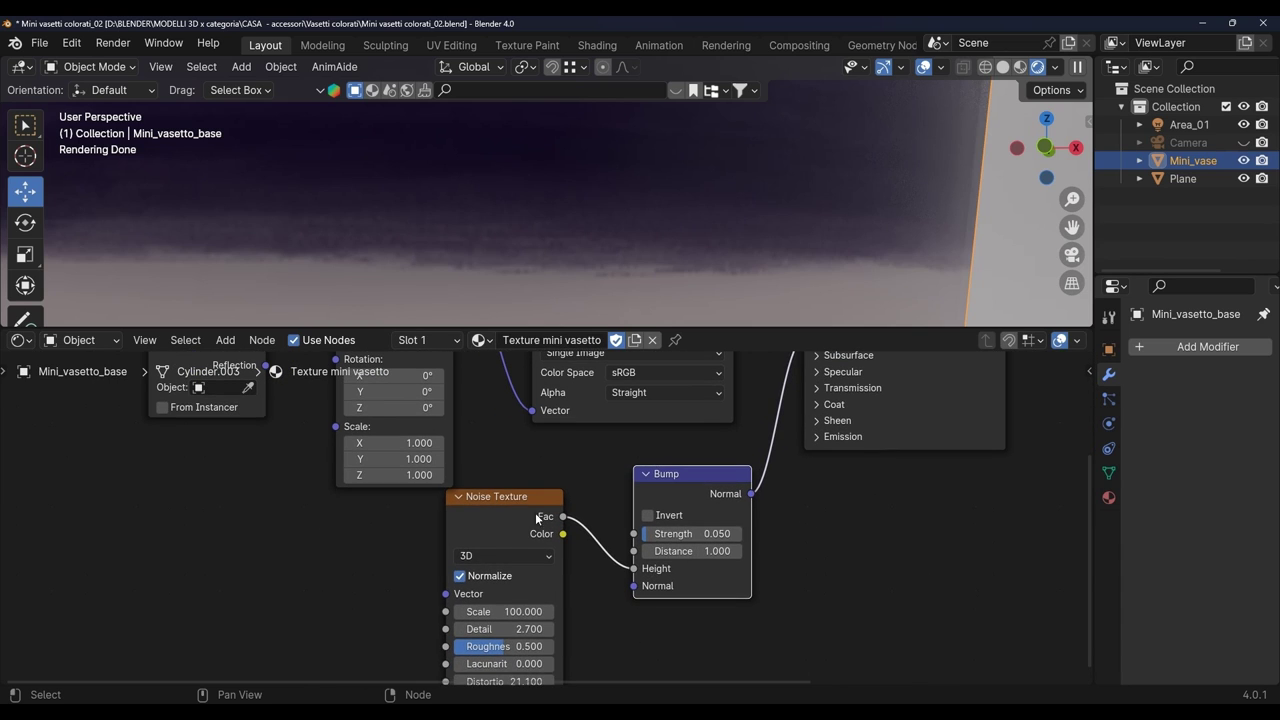
pyautogui.moveTo(485, 527); pyautogui.dragTo(514, 517)
pyautogui.moveTo(514, 517); pyautogui.dragTo(533, 447, button='middle')
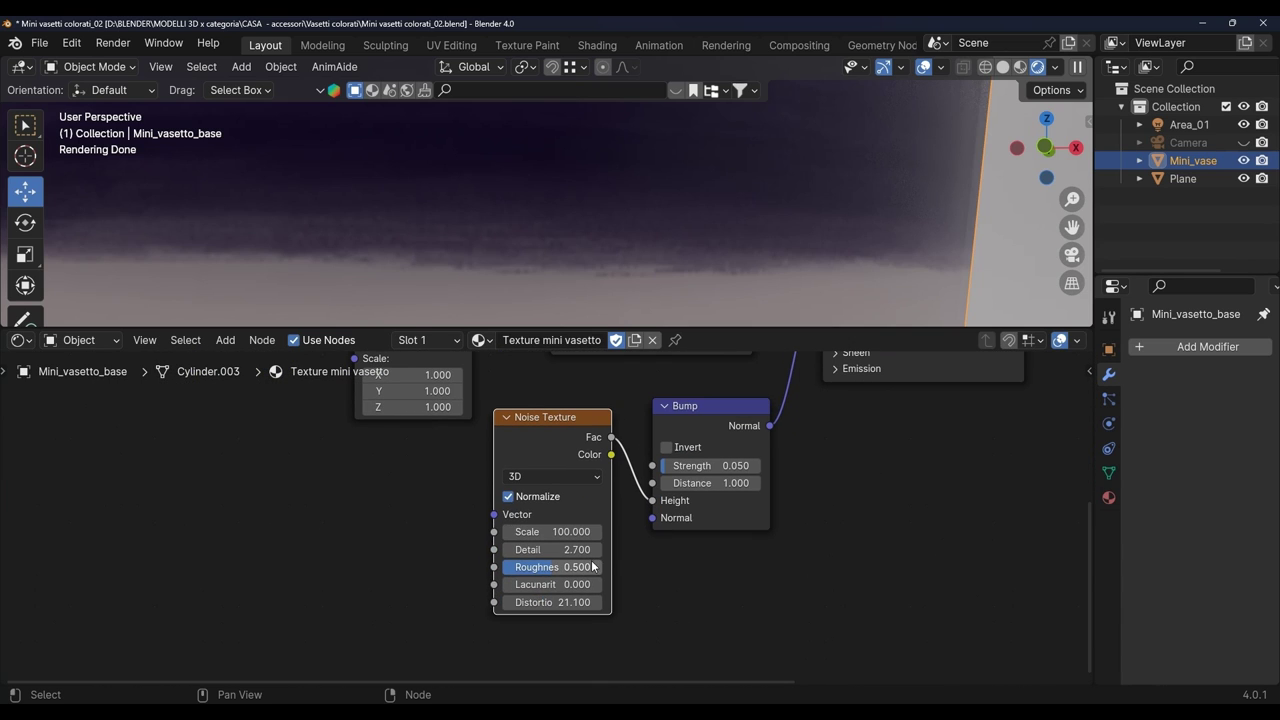
pyautogui.scroll(-3, 757, 514)
pyautogui.scroll(-2, 757, 514)
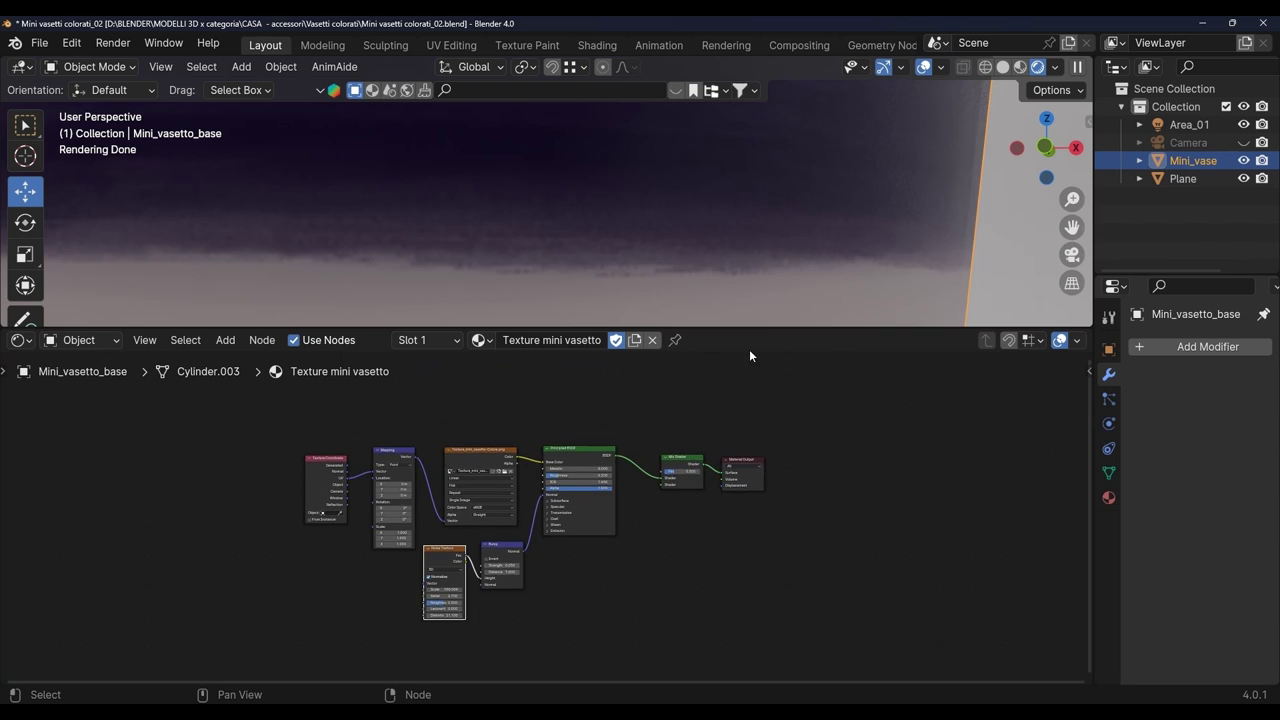
pyautogui.moveTo(749, 332); pyautogui.dragTo(777, 483)
pyautogui.scroll(-5, 782, 375)
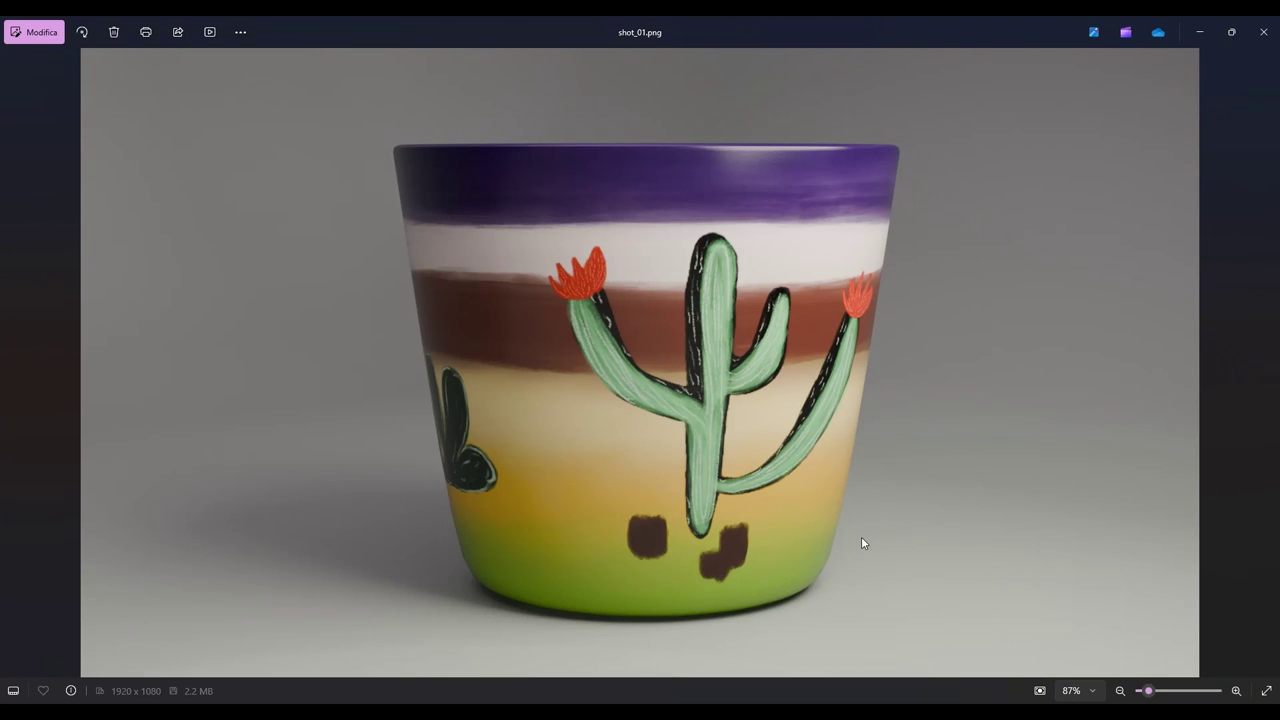
pyautogui.scroll(1, 863, 543)
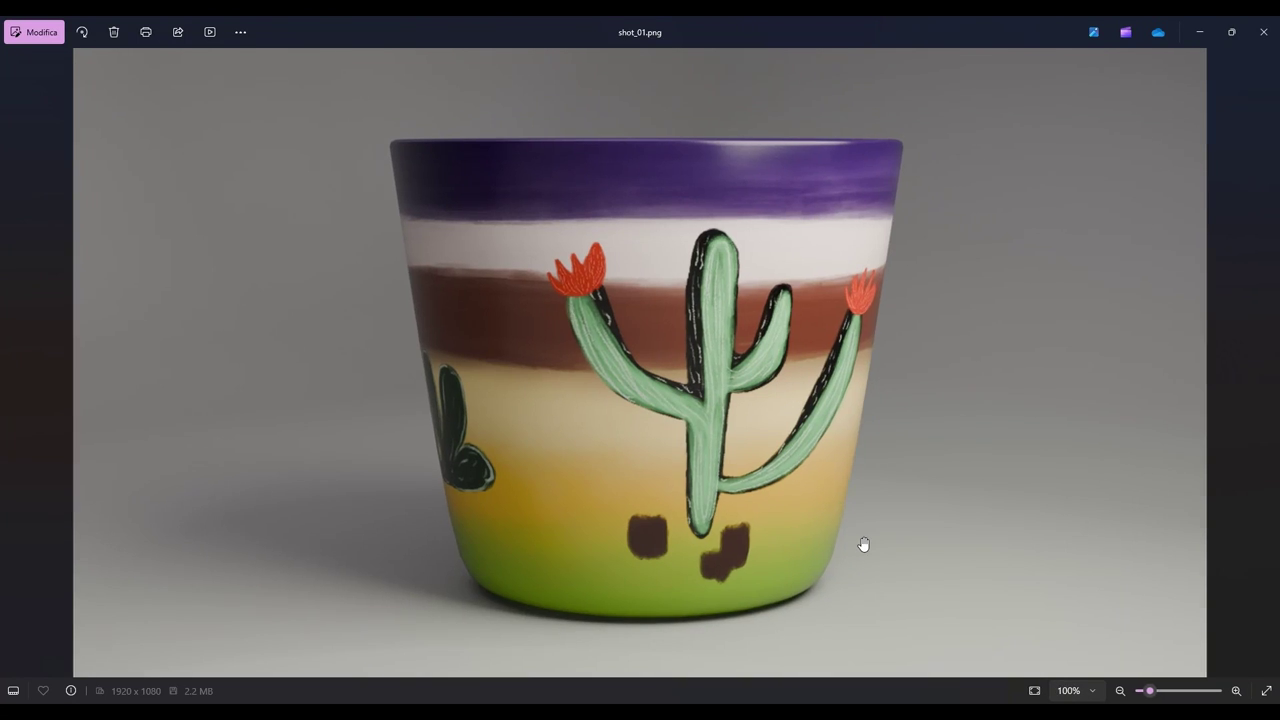
pyautogui.scroll(2, 863, 543)
pyautogui.scroll(1, 863, 543)
pyautogui.scroll(1, 863, 543)
pyautogui.scroll(-1, 800, 330)
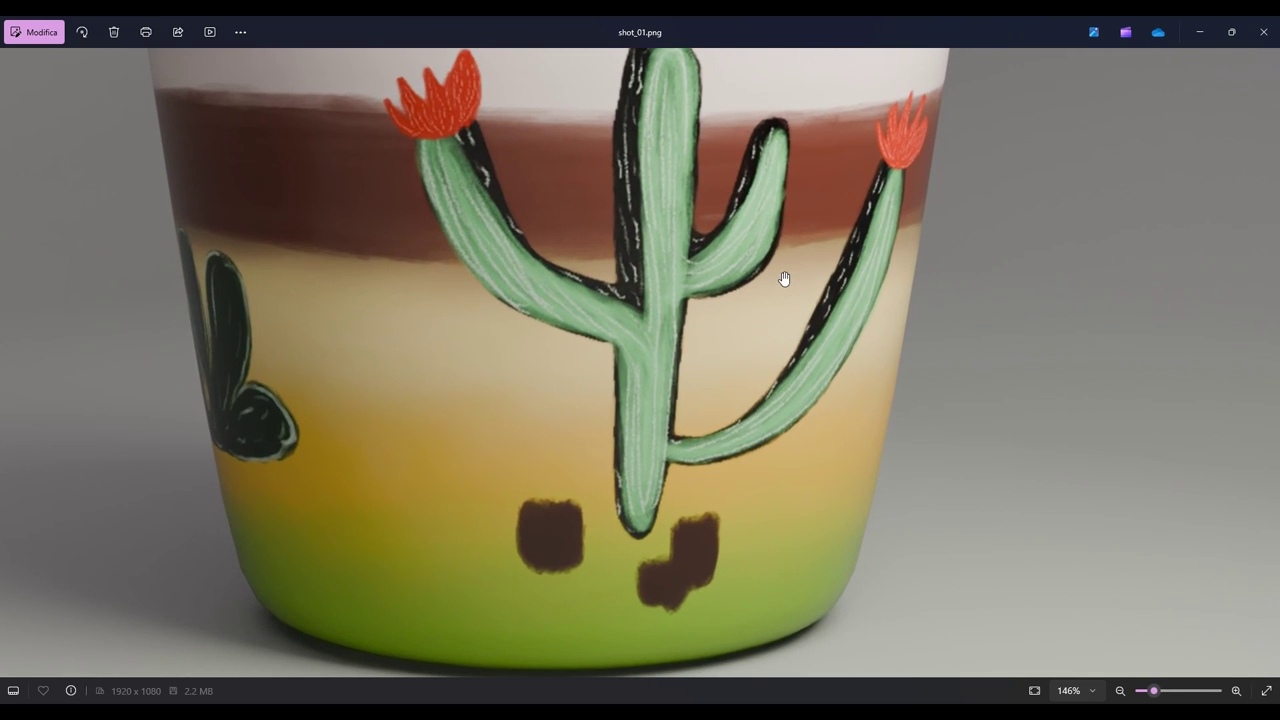
pyautogui.scroll(-2, 790, 282)
pyautogui.scroll(1, 808, 435)
pyautogui.scroll(2, 786, 341)
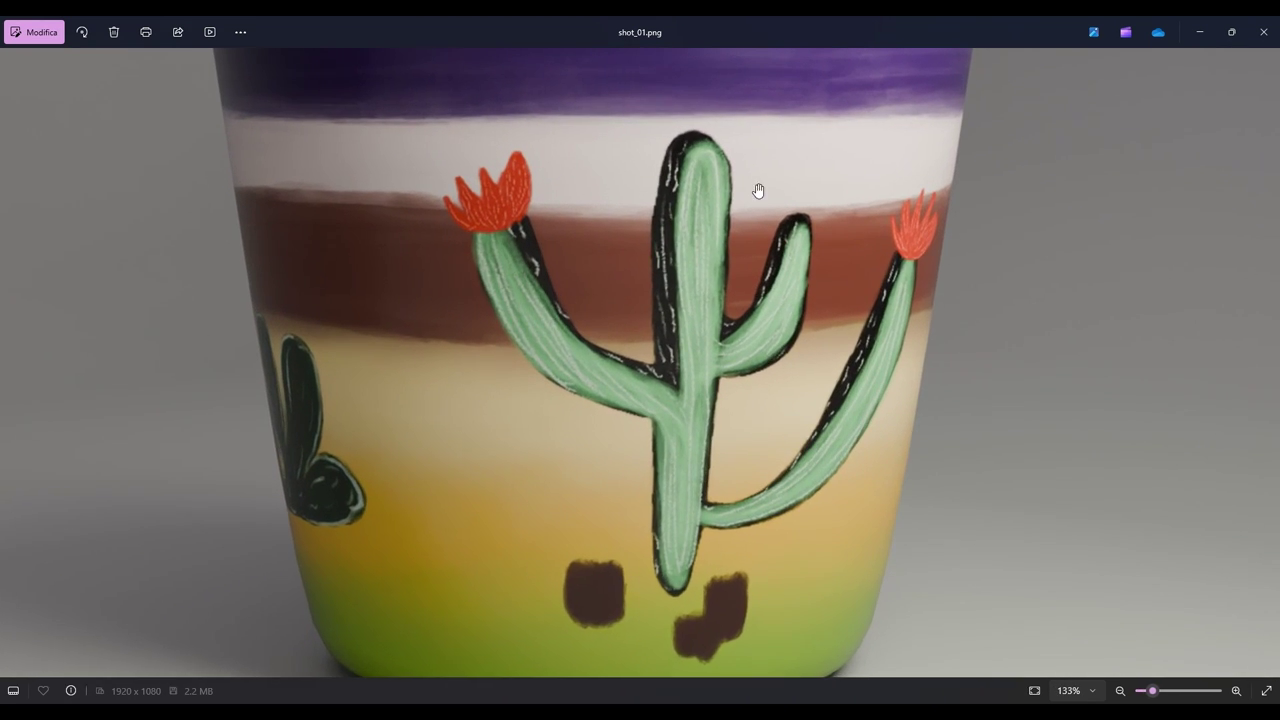
pyautogui.moveTo(757, 191); pyautogui.dragTo(814, 366)
pyautogui.scroll(2, 816, 378)
pyautogui.scroll(1, 816, 378)
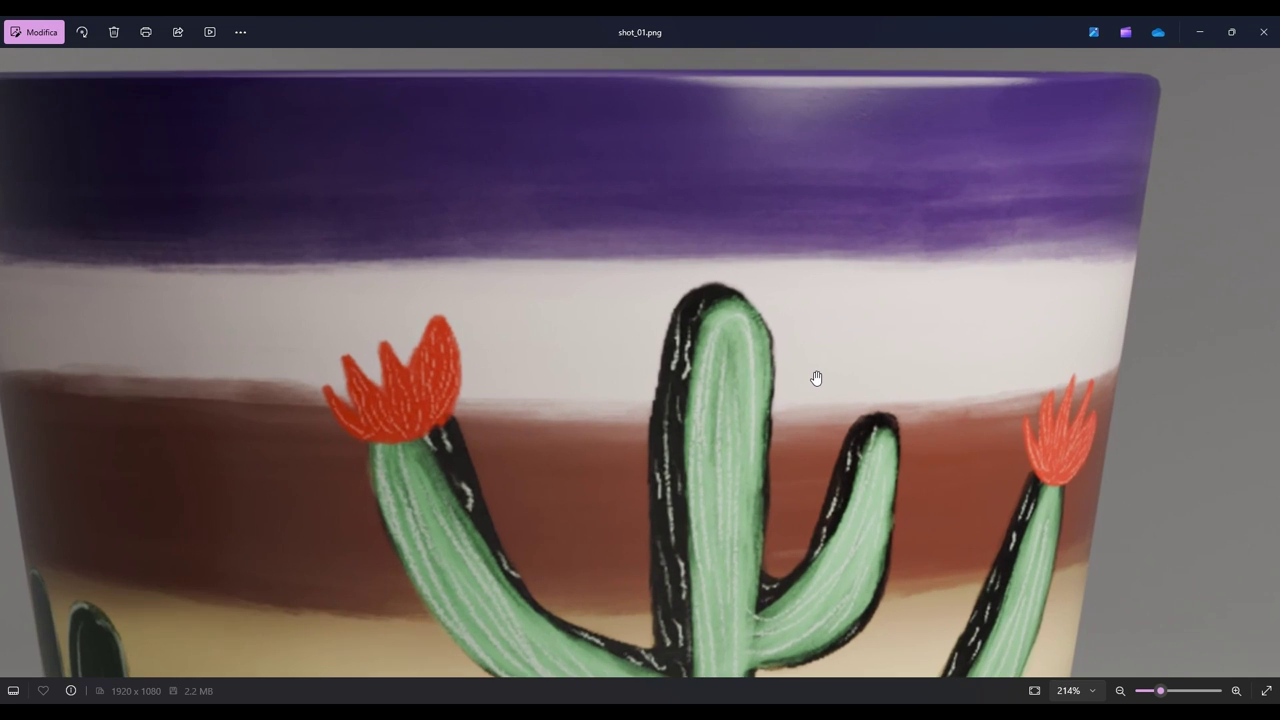
pyautogui.scroll(1, 814, 374)
pyautogui.scroll(-2, 766, 370)
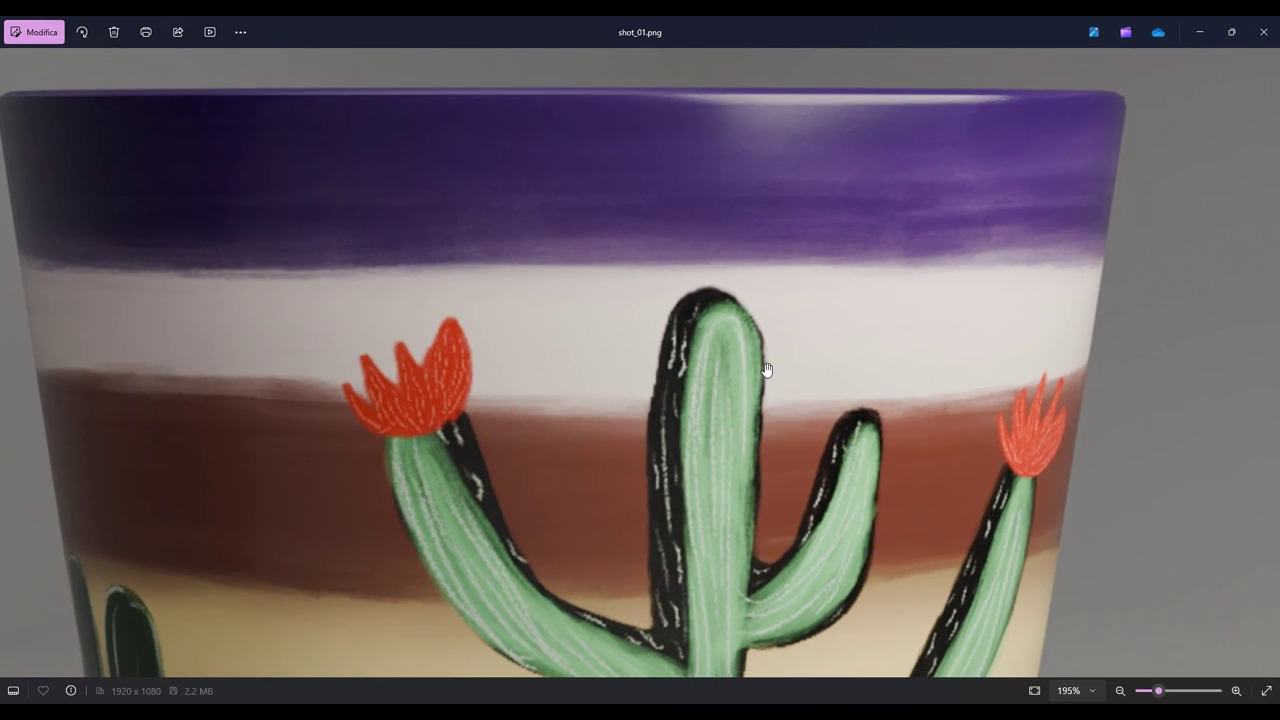
pyautogui.scroll(-1, 766, 366)
pyautogui.moveTo(751, 337)
pyautogui.mouseDown()
pyautogui.moveTo(833, 325)
pyautogui.moveTo(864, 251)
pyautogui.mouseUp()
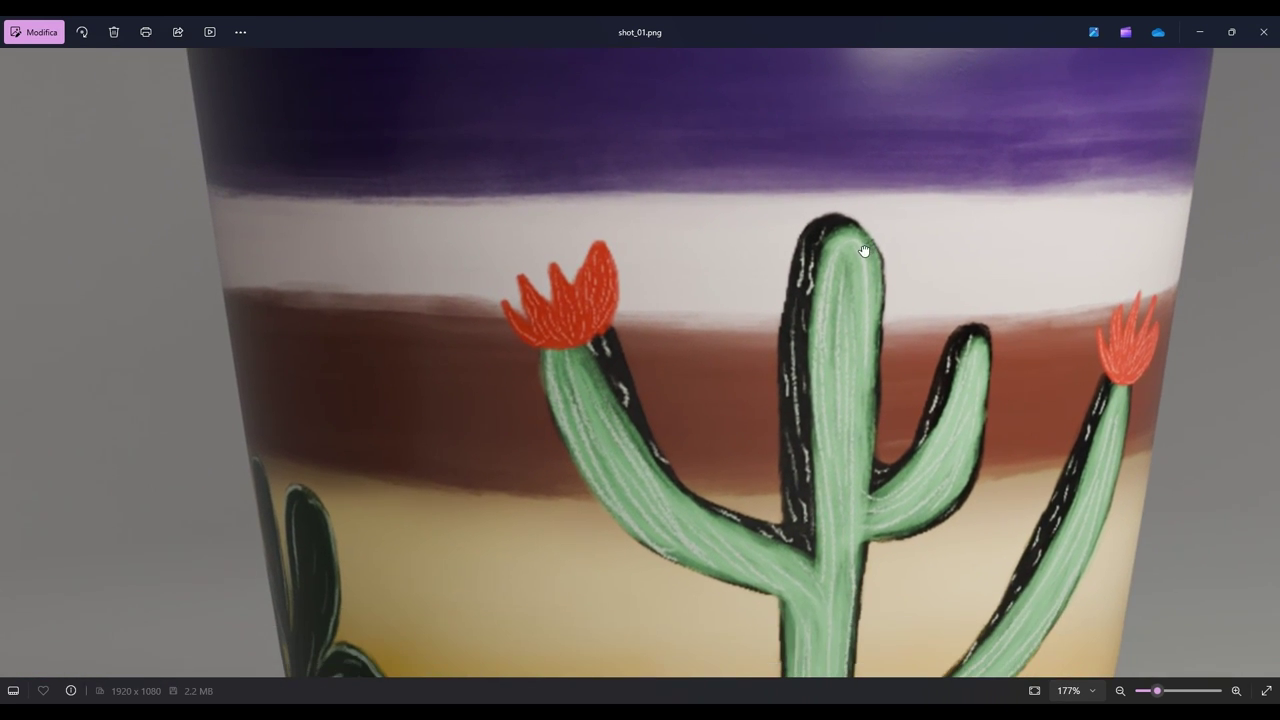
pyautogui.scroll(-2, 825, 358)
pyautogui.scroll(-2, 823, 362)
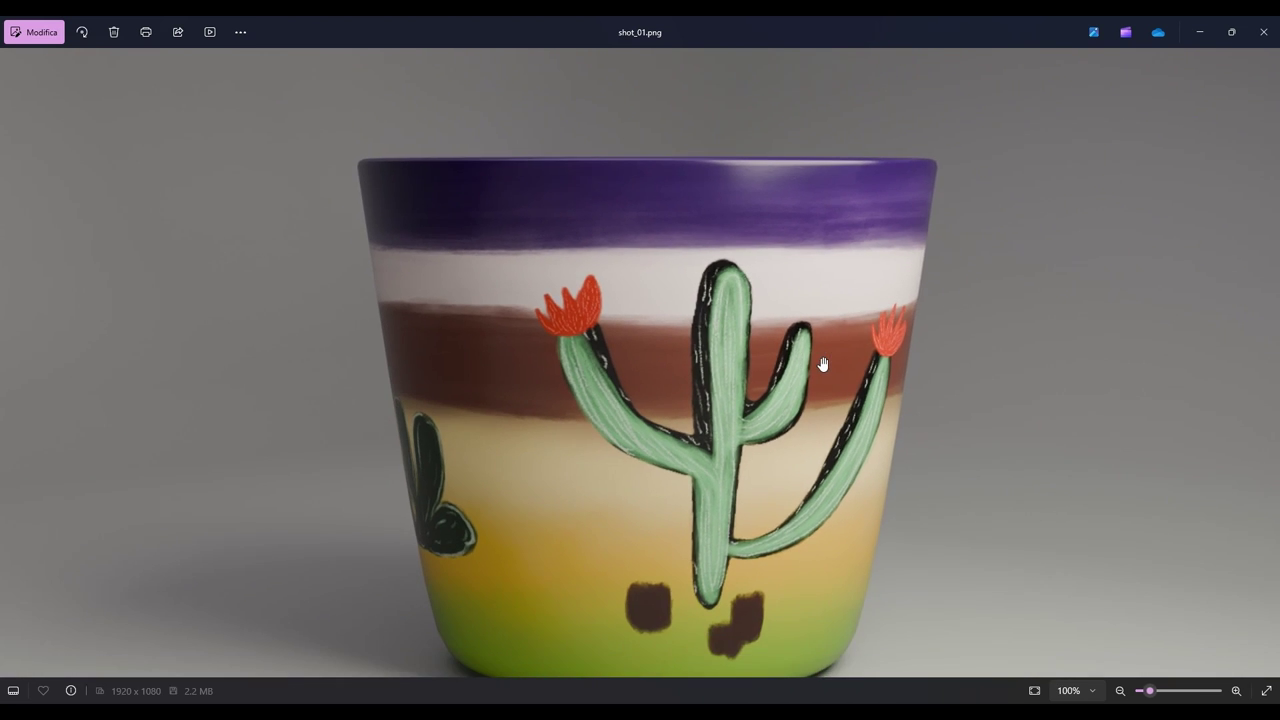
pyautogui.scroll(-1, 790, 390)
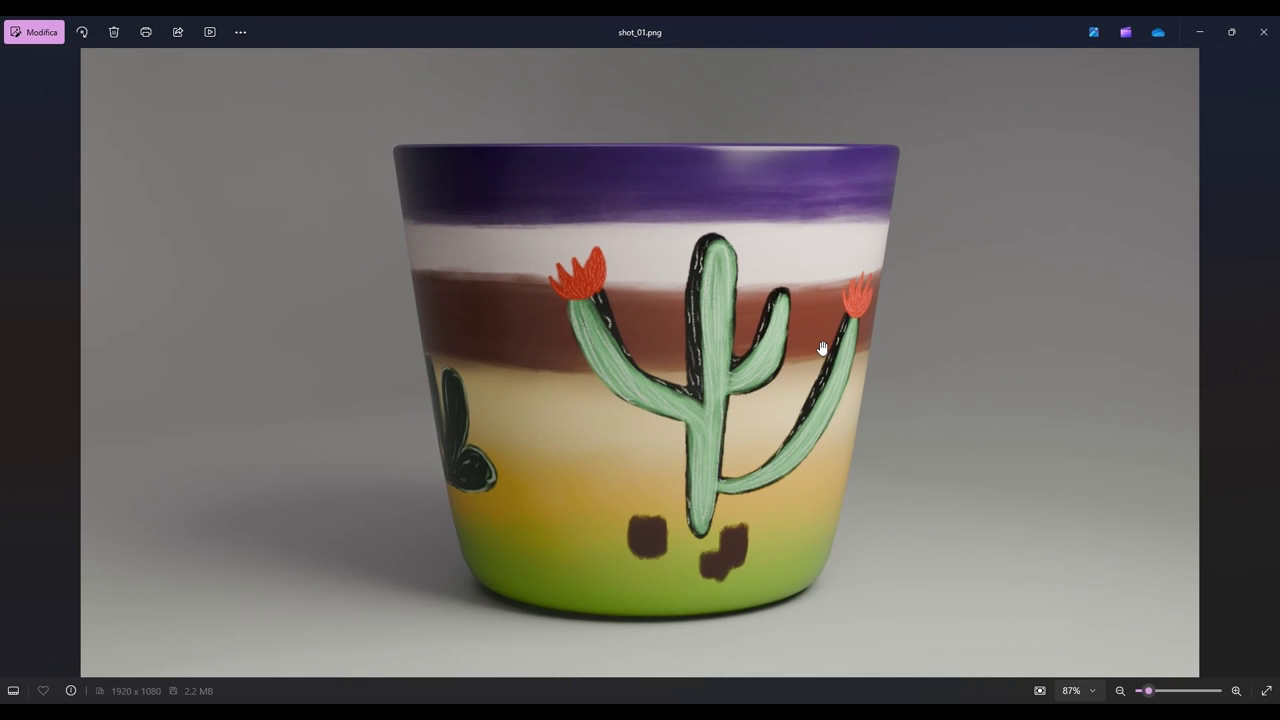
pyautogui.scroll(1, 822, 348)
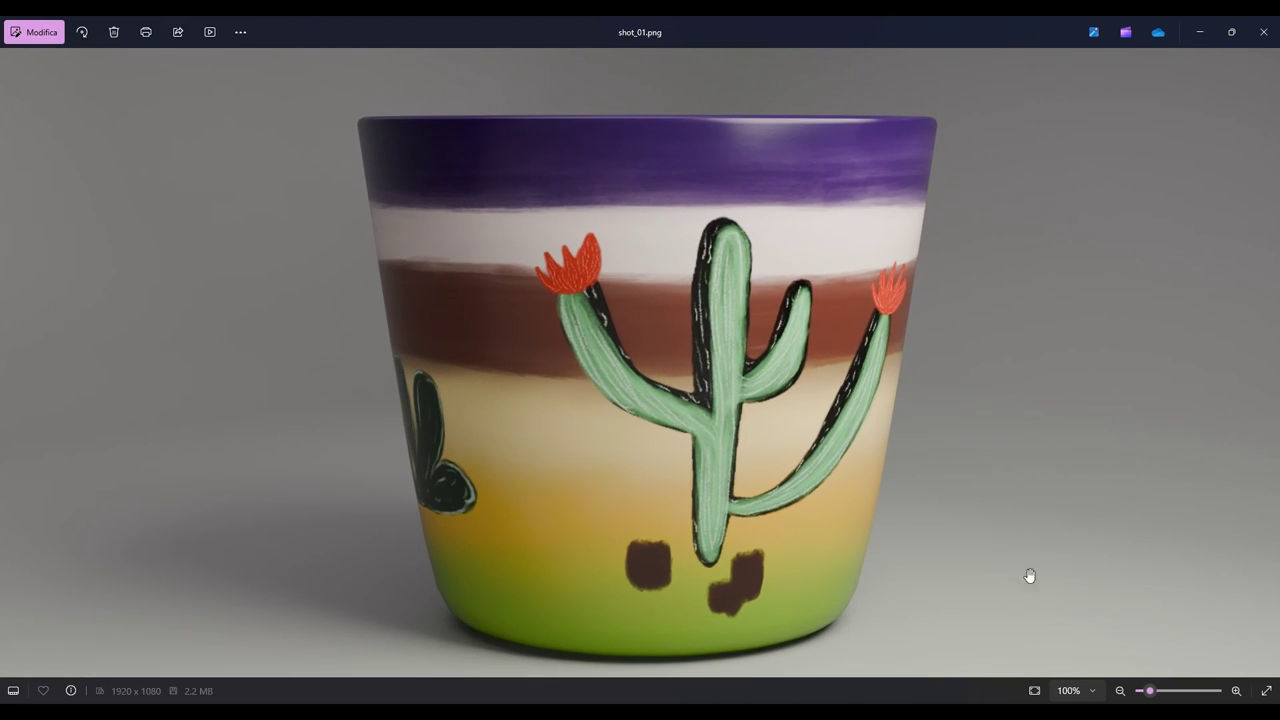
pyautogui.scroll(3, 929, 491)
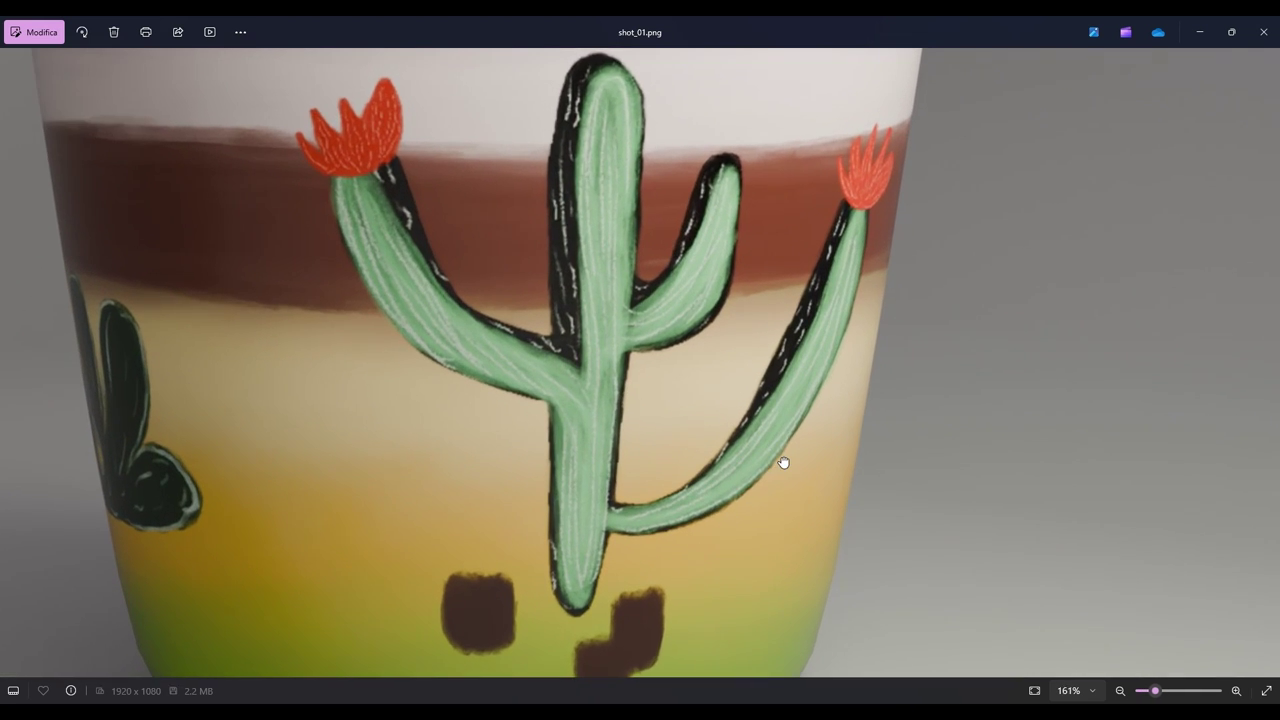
pyautogui.moveTo(783, 457)
pyautogui.mouseDown()
pyautogui.moveTo(938, 222)
pyautogui.moveTo(960, 217)
pyautogui.moveTo(1023, 274)
pyautogui.moveTo(1034, 337)
pyautogui.moveTo(1031, 430)
pyautogui.moveTo(994, 537)
pyautogui.moveTo(1000, 614)
pyautogui.moveTo(989, 499)
pyautogui.mouseUp()
pyautogui.scroll(-2, 989, 499)
pyautogui.scroll(-2, 960, 491)
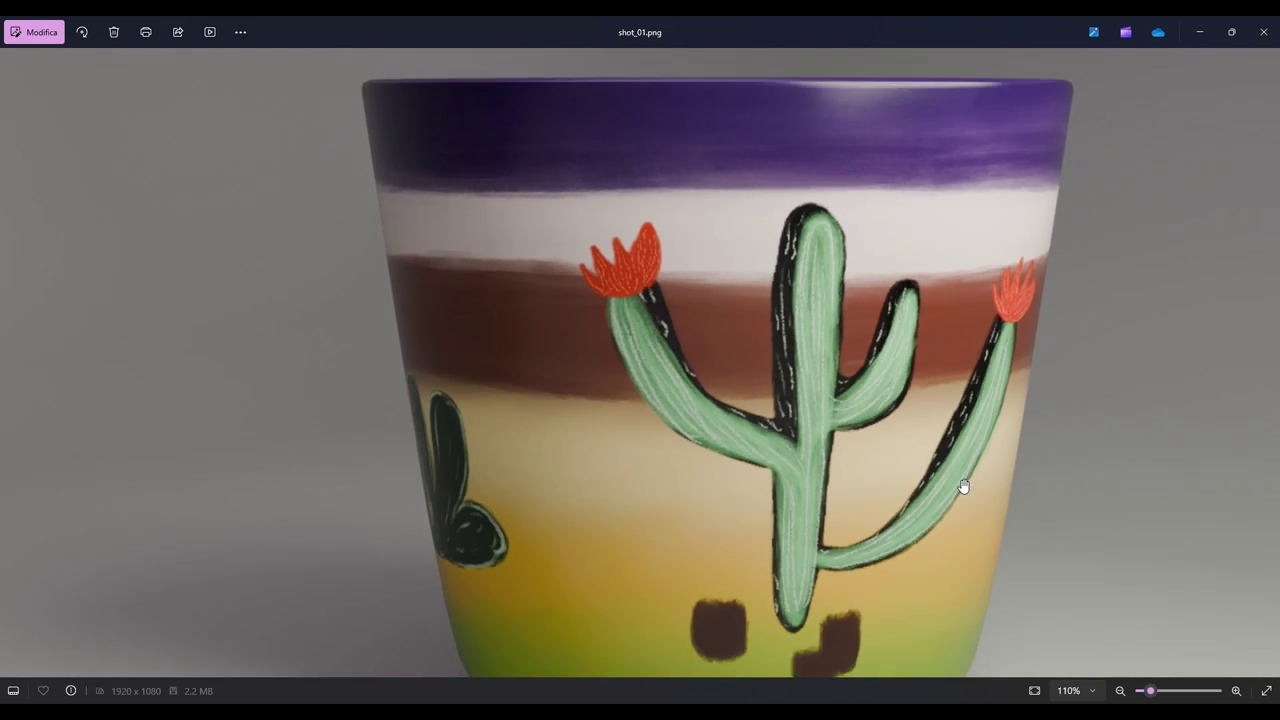
pyautogui.scroll(-2, 962, 490)
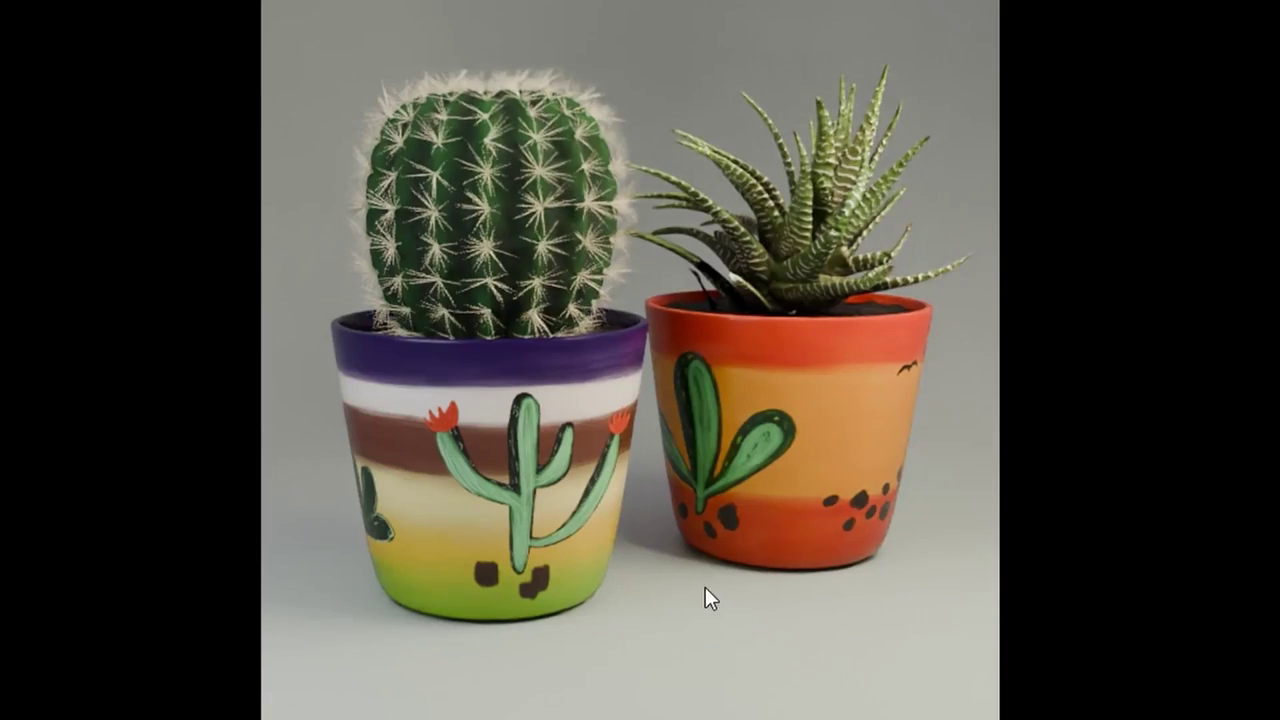